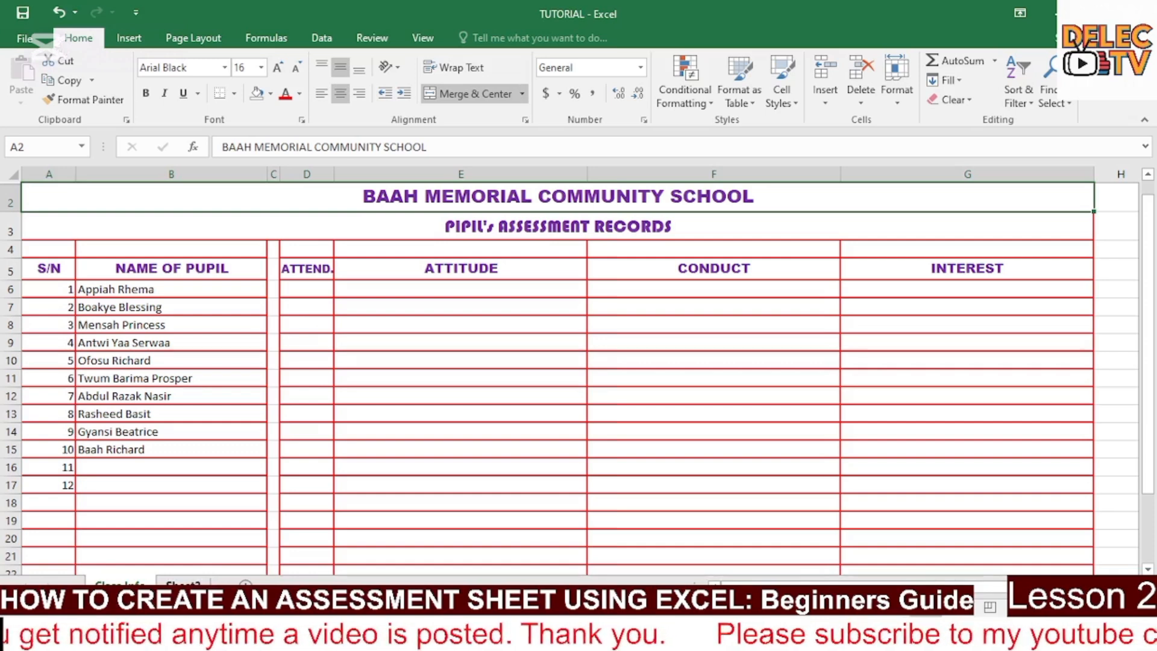
- Rename the blank worksheet next to the class info sheet as English
{"action": "right_click", "coordinate": [190, 586]}
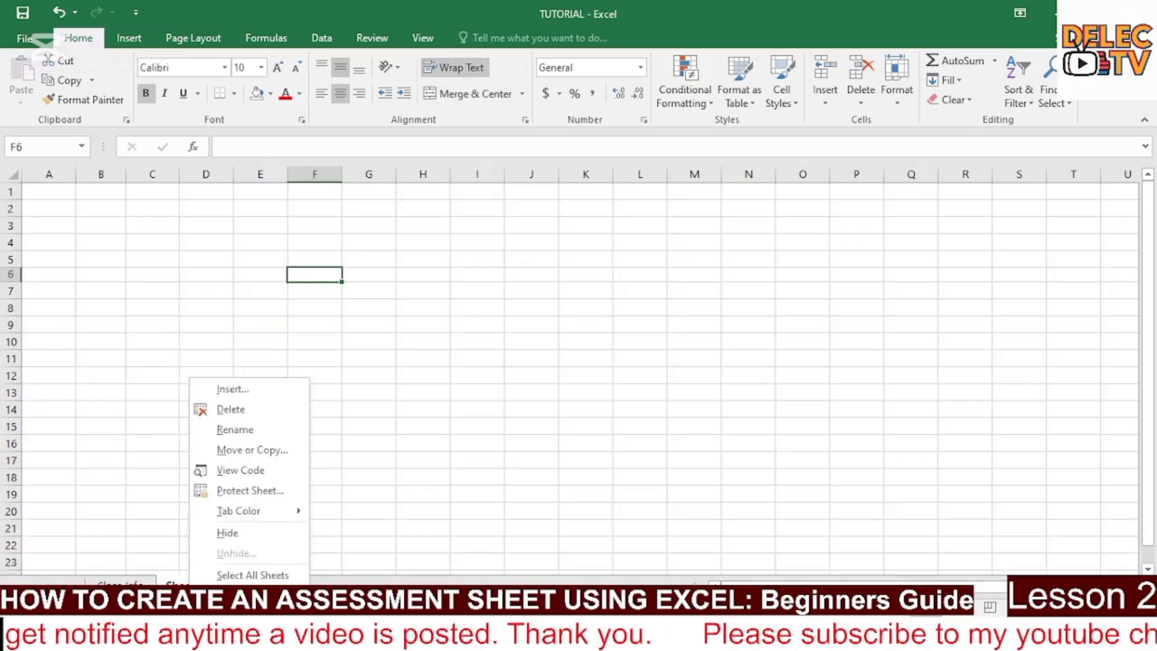
{"action": "left_click", "coordinate": [235, 429]}
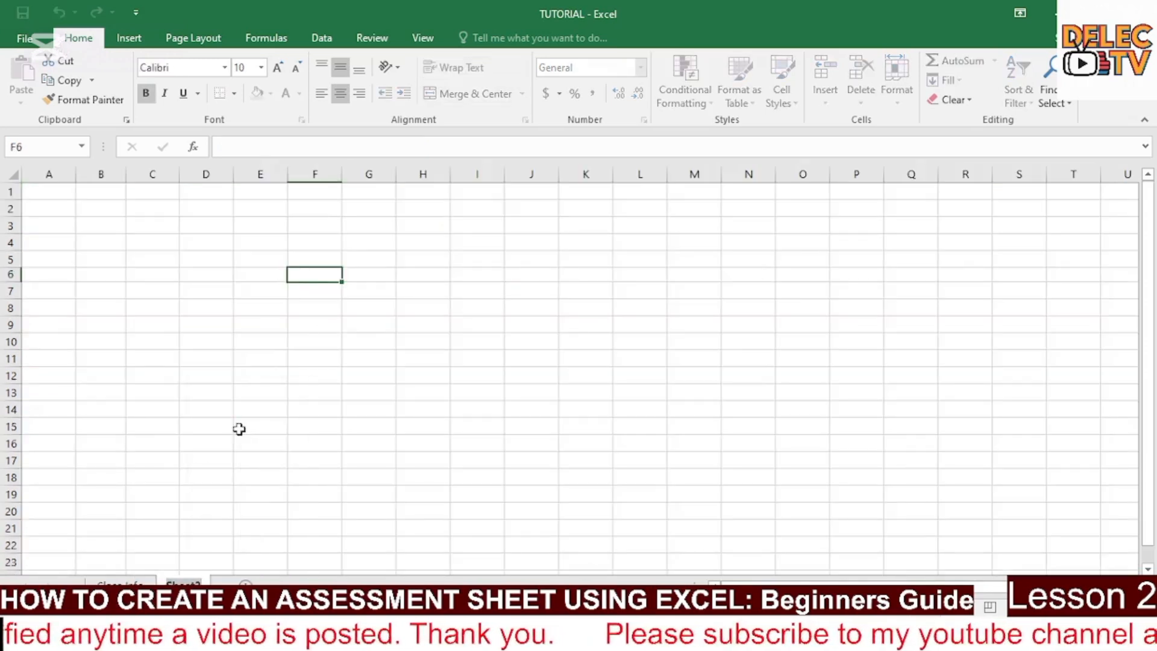
{"action": "type", "text": "E"}
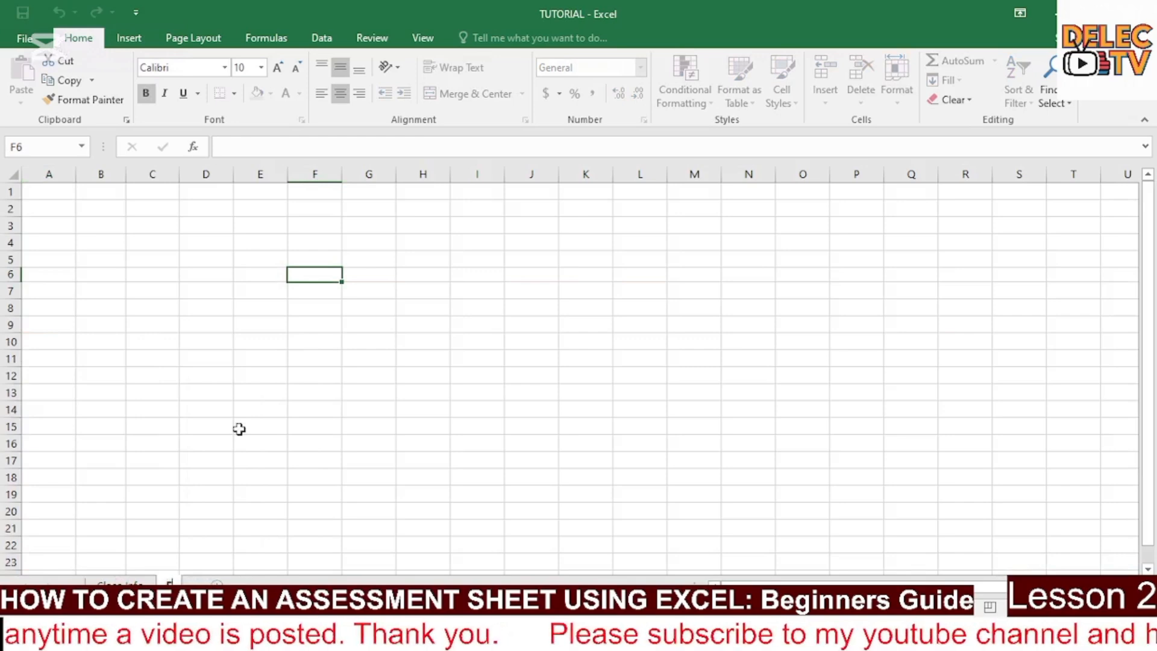
{"action": "type", "text": "ngl"}
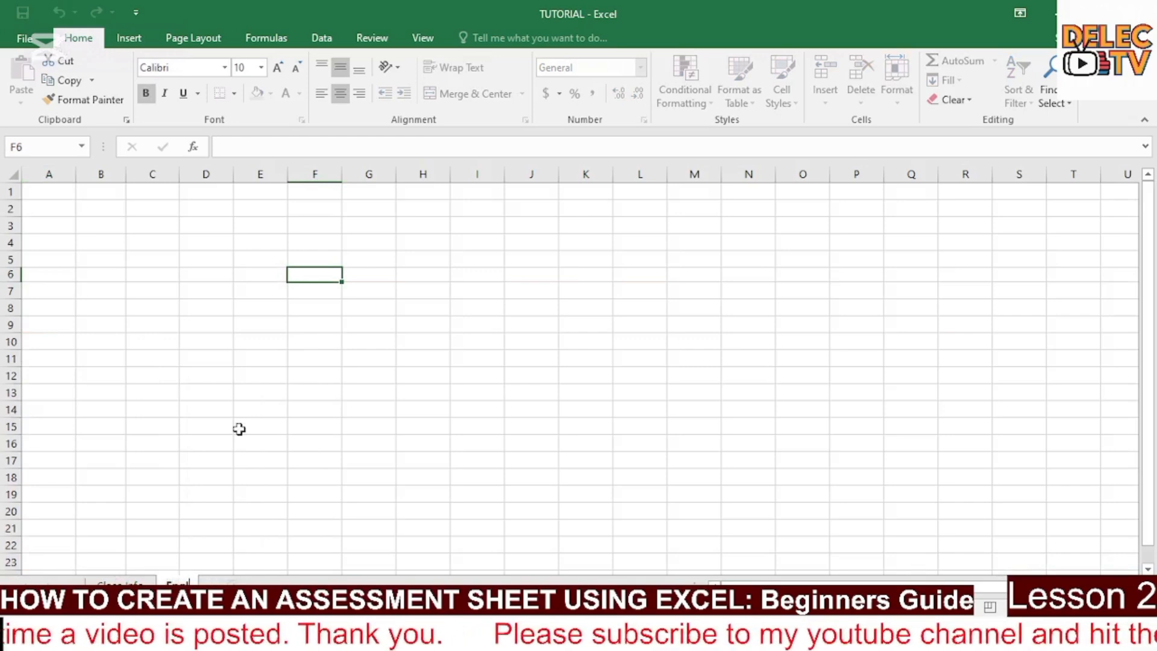
{"action": "type", "text": "ish"}
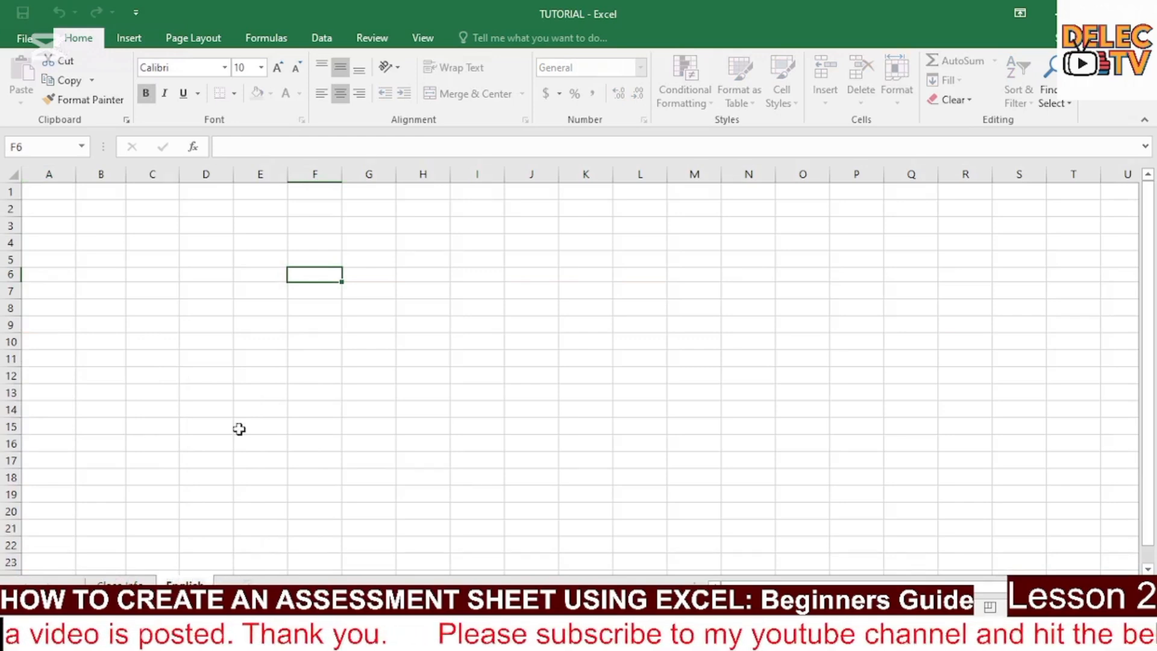
{"action": "left_click", "coordinate": [277, 489]}
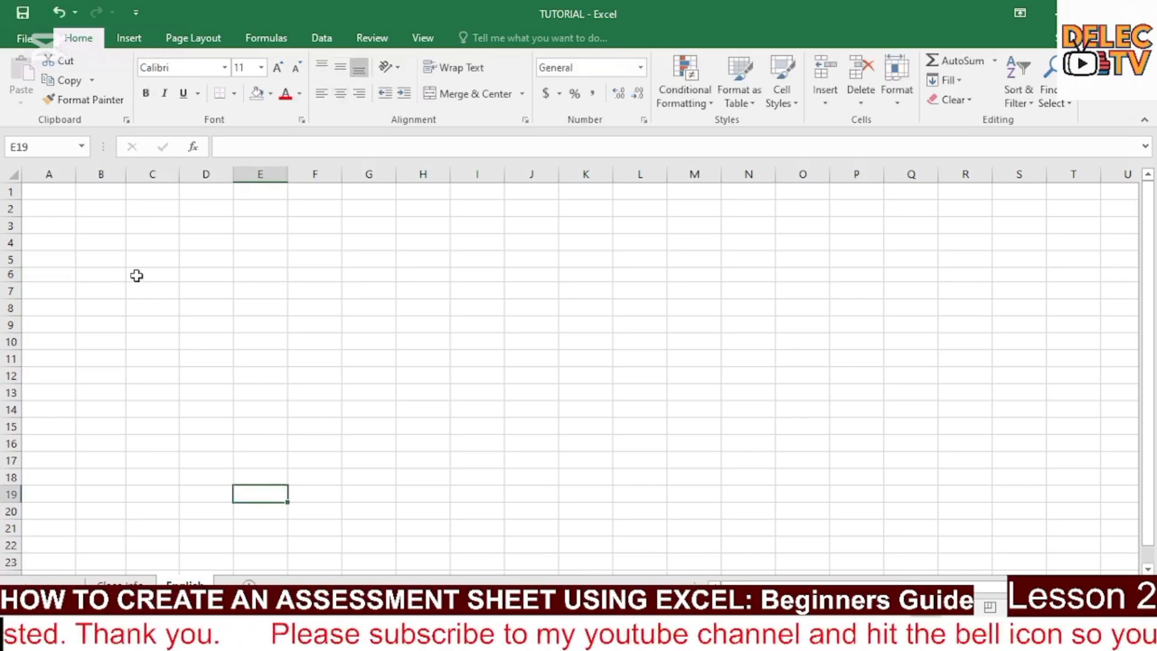
- Enter the title STUDENT BASED ASSESSMET in cell B2 of the English sheet
{"action": "left_click", "coordinate": [96, 207]}
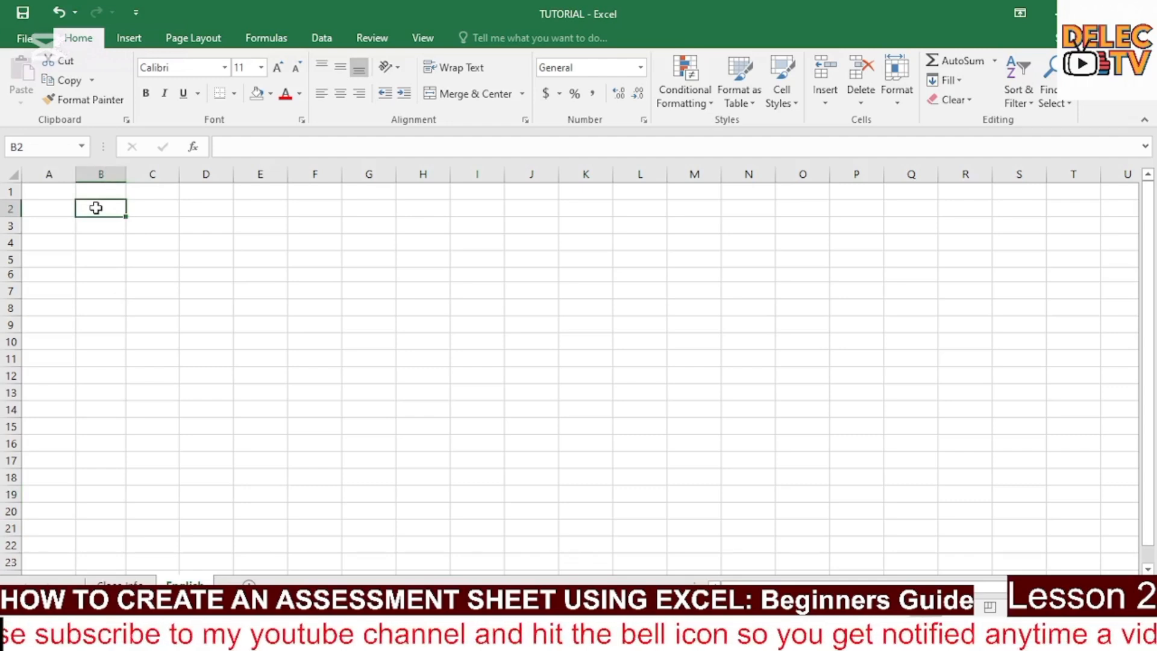
{"action": "double_click", "coordinate": [96, 207]}
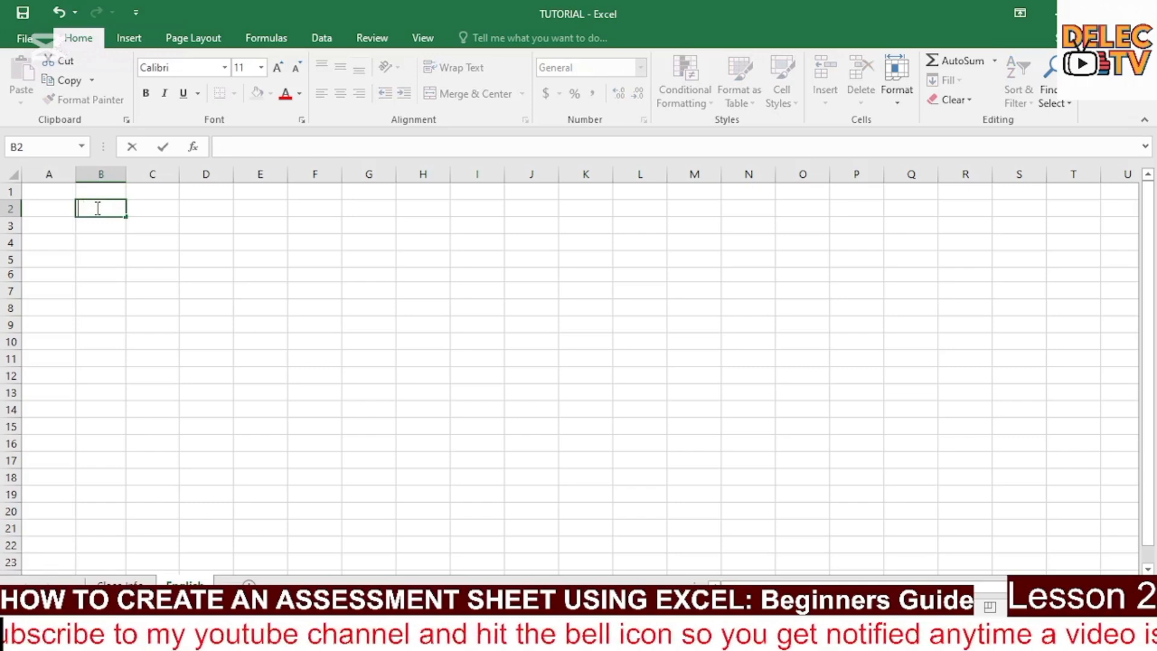
{"action": "type", "text": "STU"}
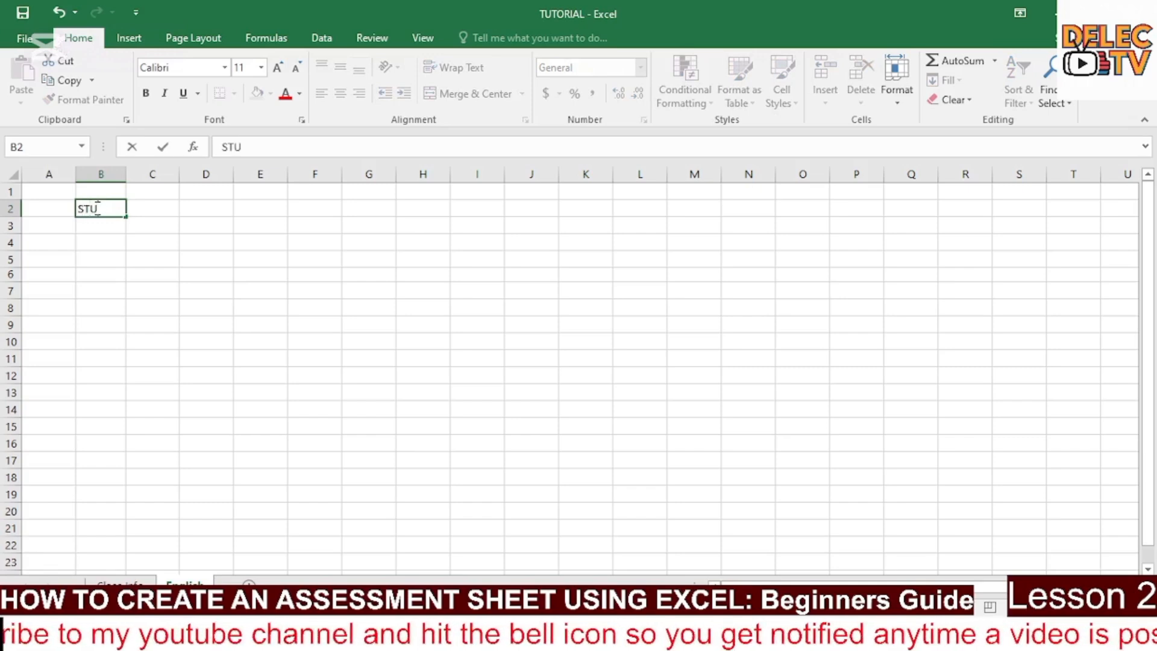
{"action": "type", "text": "DENT BASE"}
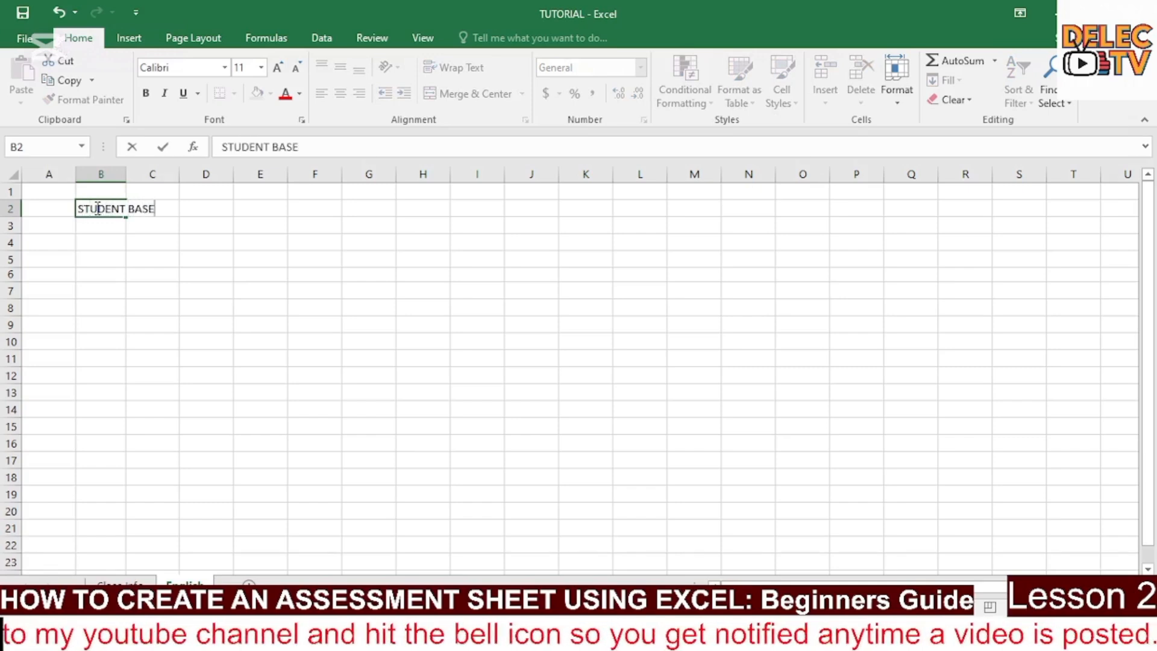
{"action": "type", "text": "D ASS"}
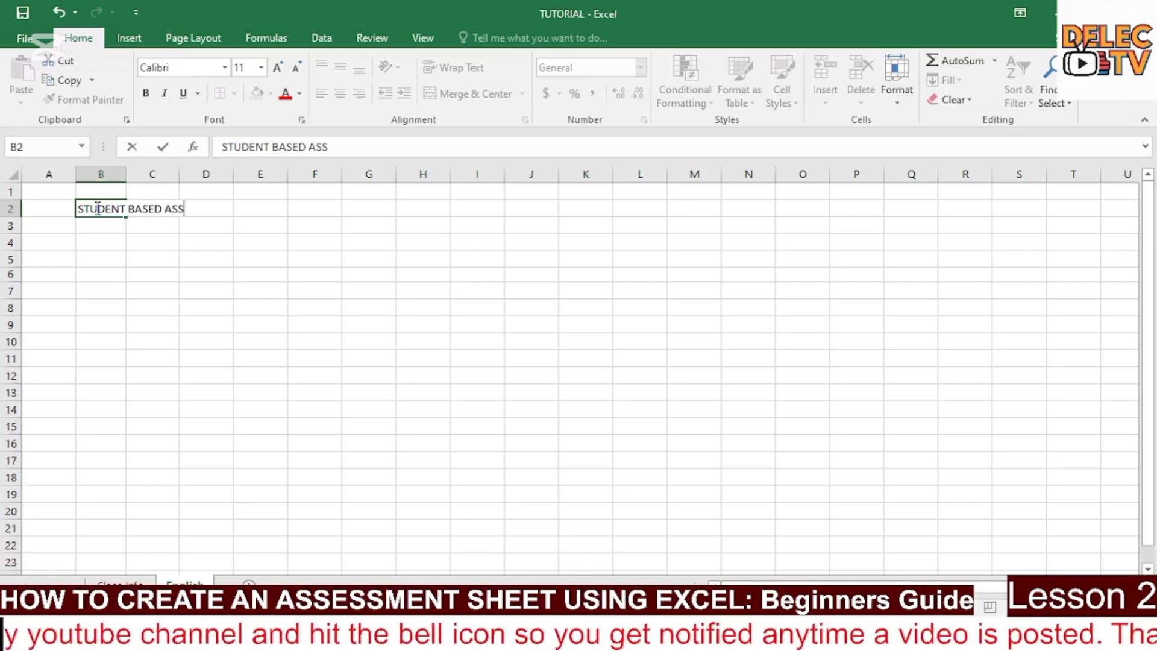
{"action": "type", "text": "ESSMEY"}
{"action": "key", "text": "BackSpace"}
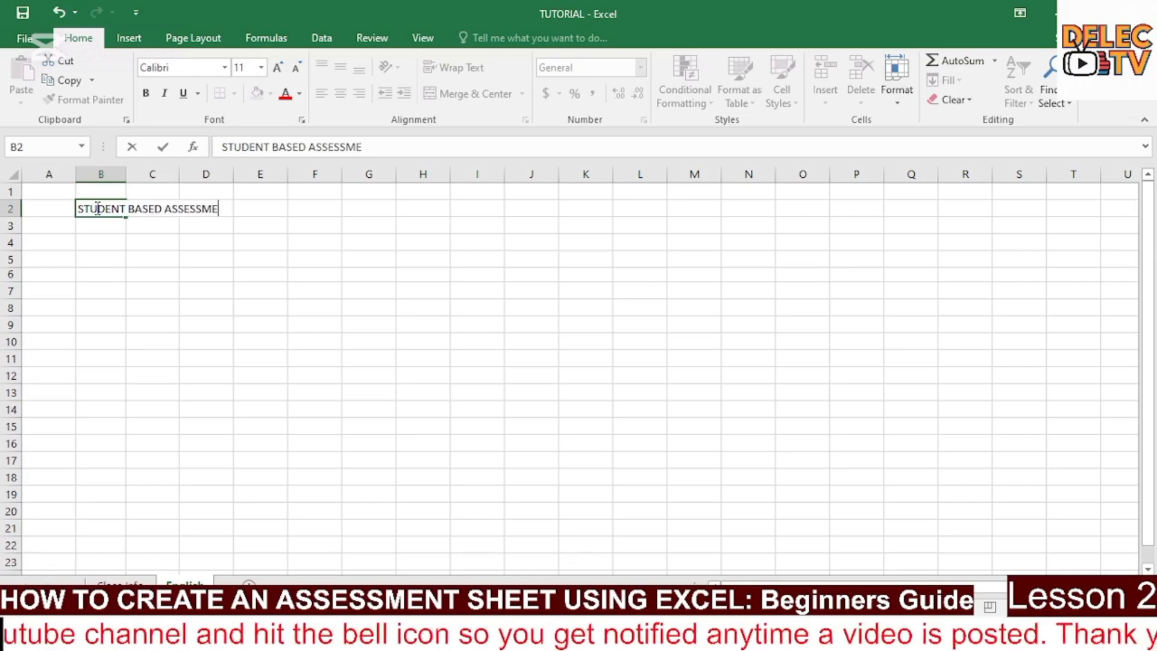
{"action": "type", "text": "T"}
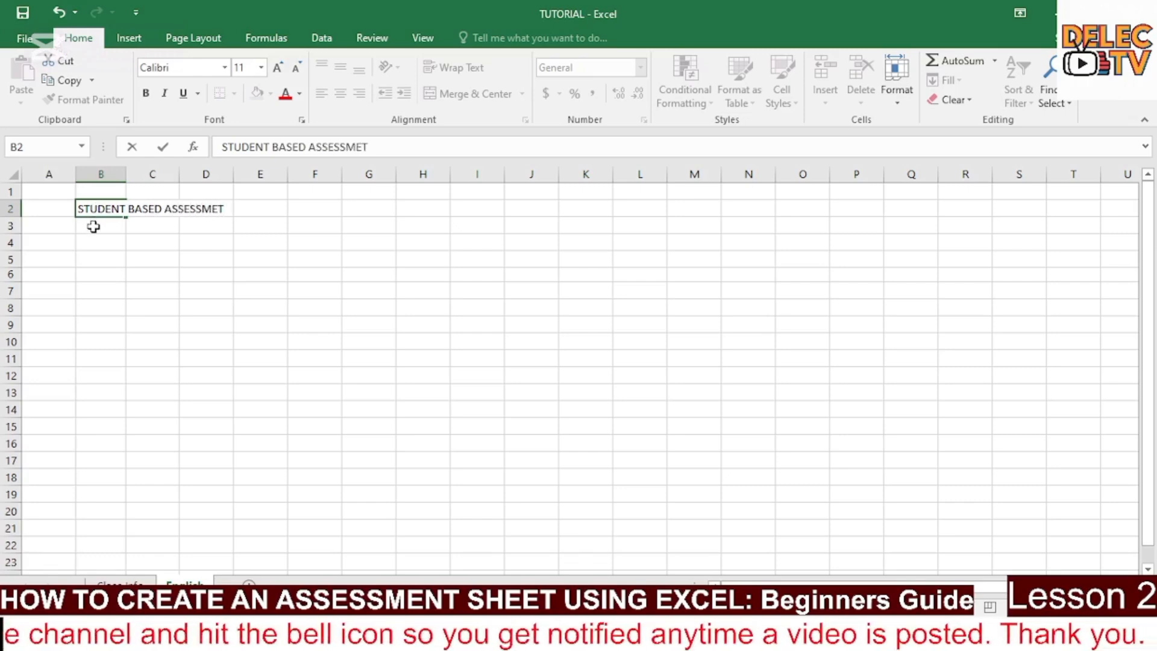
{"action": "left_click", "coordinate": [94, 226]}
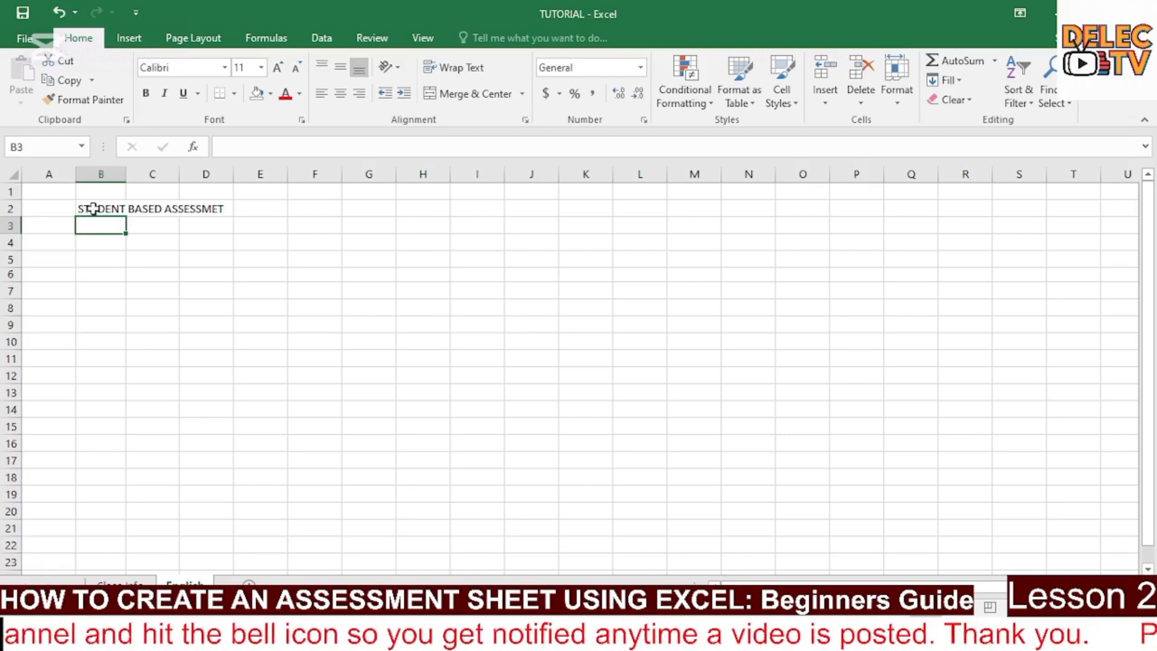
{"action": "left_click", "coordinate": [93, 209]}
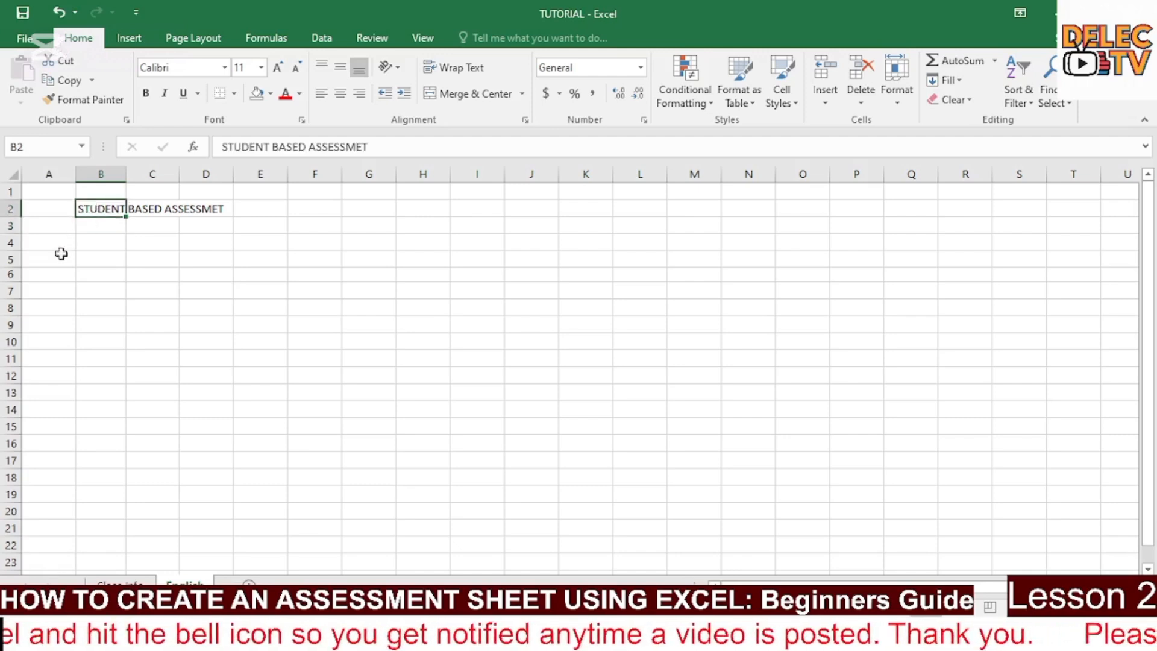
- Enter the column headings S/N in cell A5 and NAME OF STUDENT in cell B5
{"action": "left_click", "coordinate": [42, 263]}
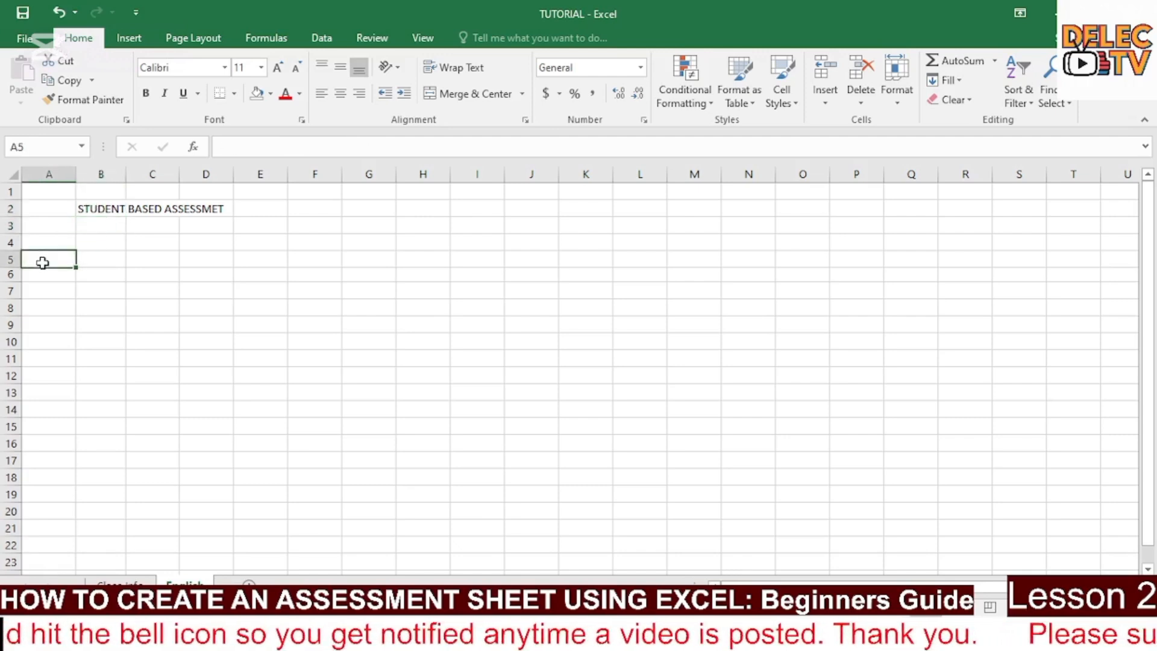
{"action": "type", "text": "S/"}
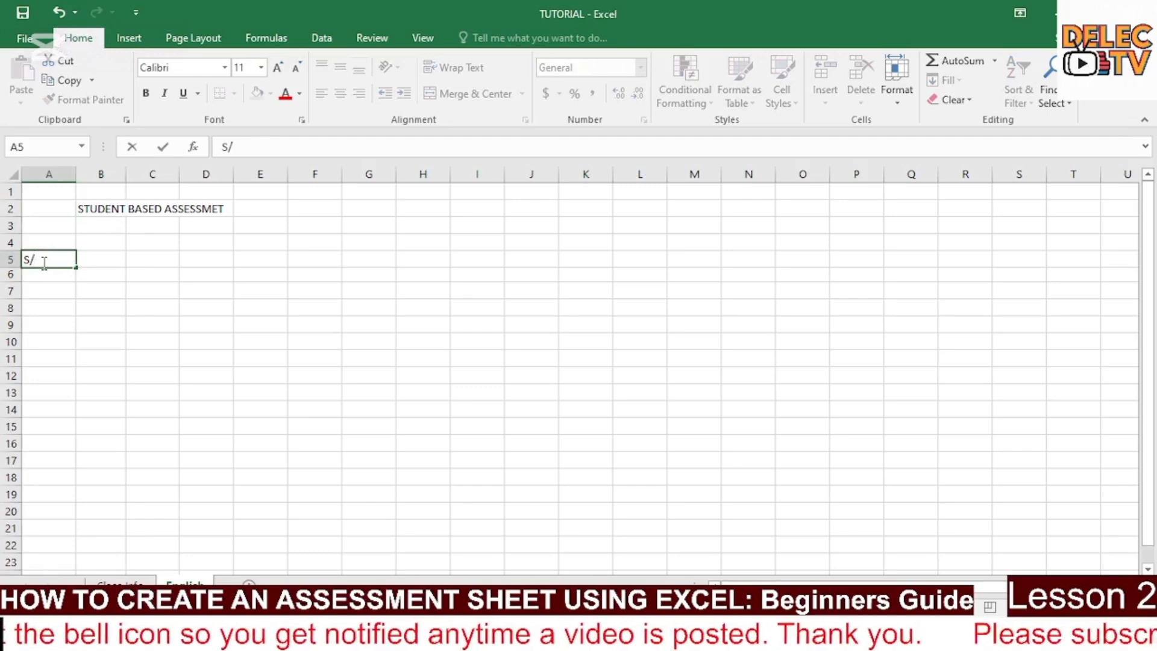
{"action": "type", "text": "N"}
{"action": "key", "text": "Tab"}
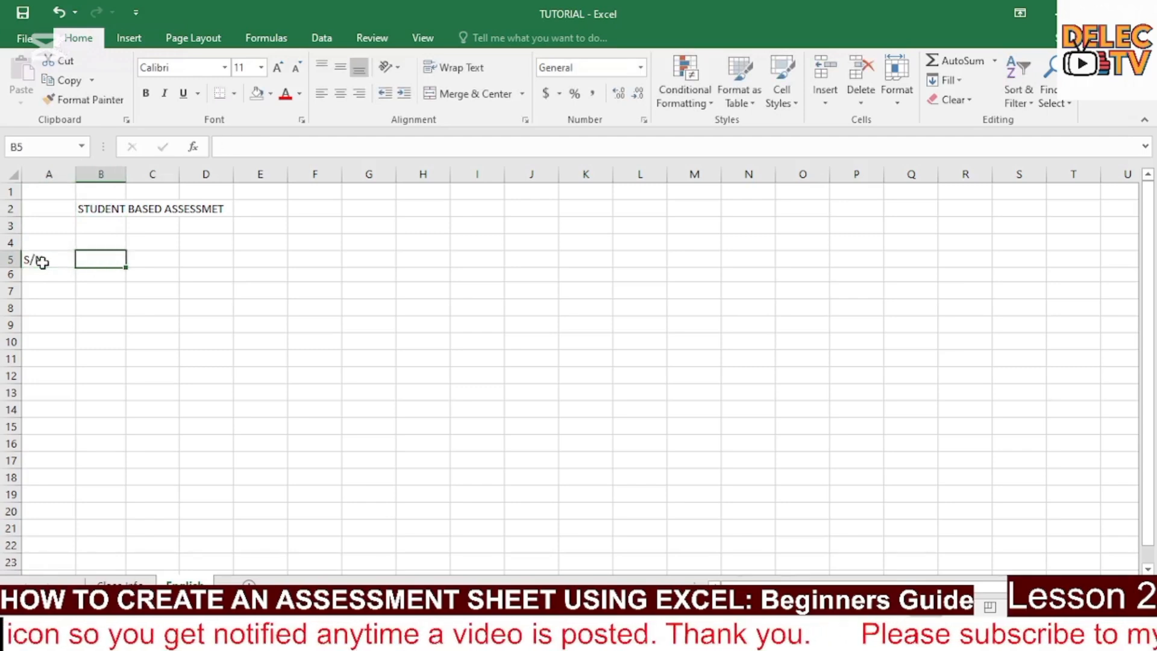
{"action": "type", "text": "NAME OF"}
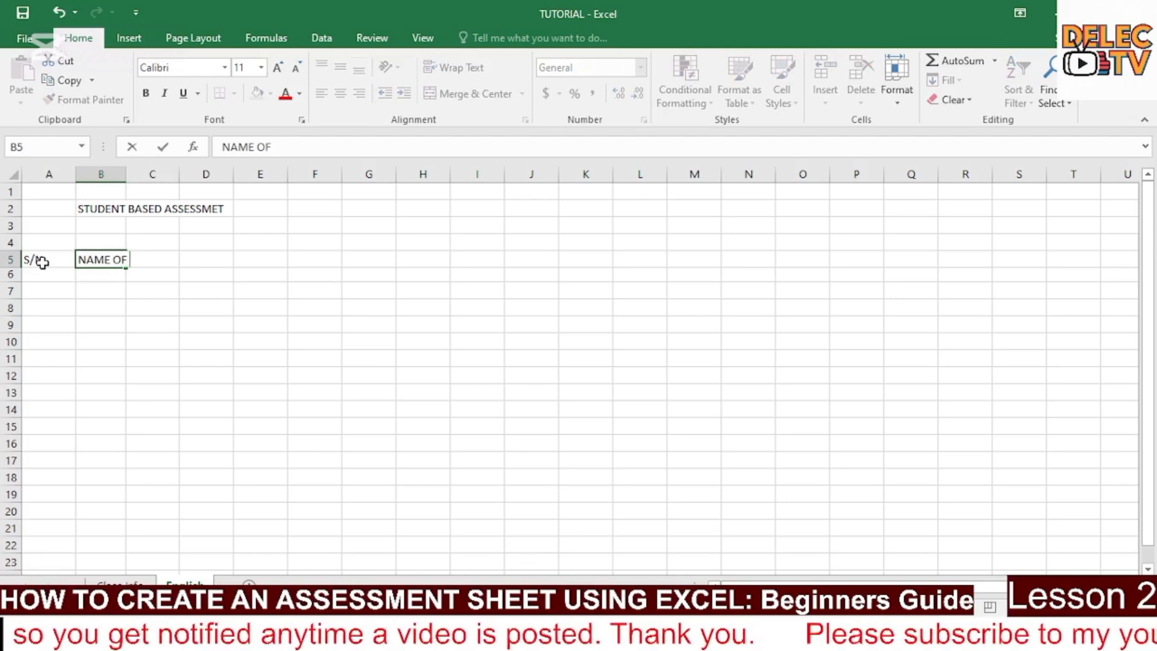
{"action": "type", "text": " STUDENT"}
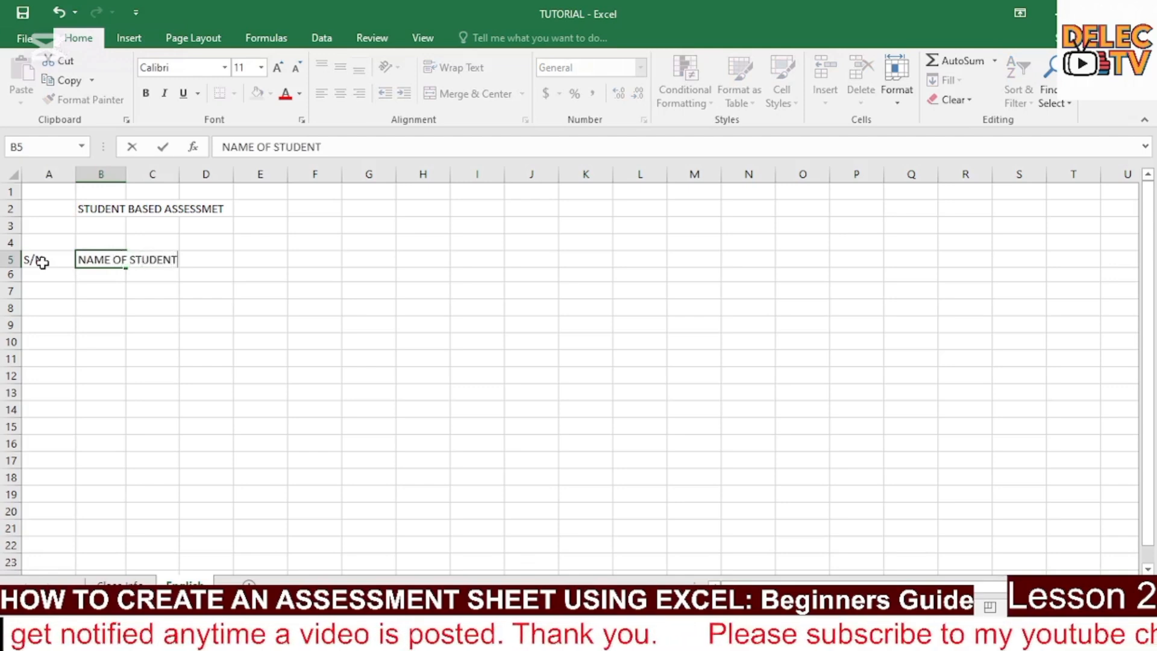
{"action": "key", "text": "Tab"}
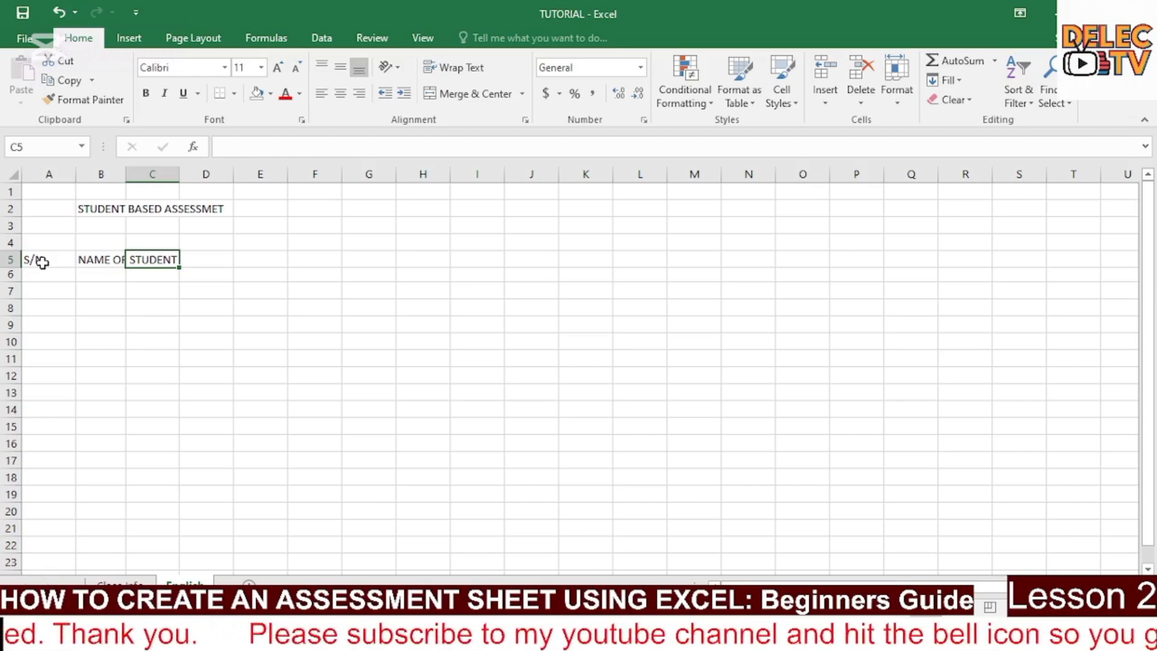
- Enter the assessment headings IND. TEST, GROUP WORK and PROJECT WORK in cells C6, D6 and E6
{"action": "left_click", "coordinate": [136, 272]}
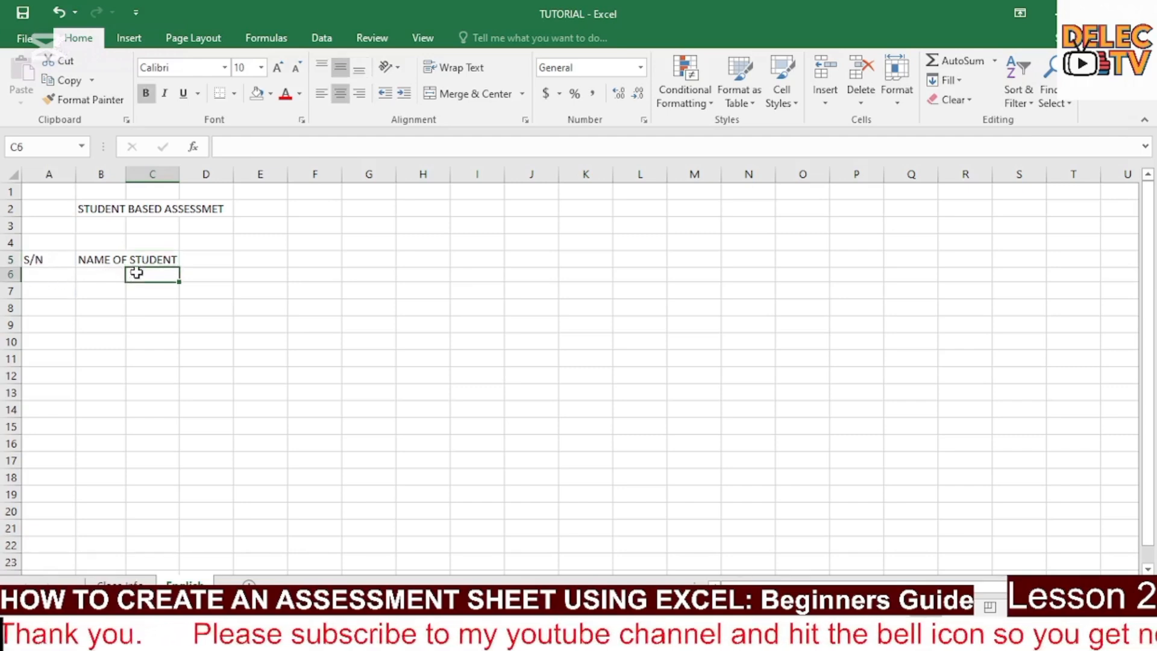
{"action": "type", "text": "IN"}
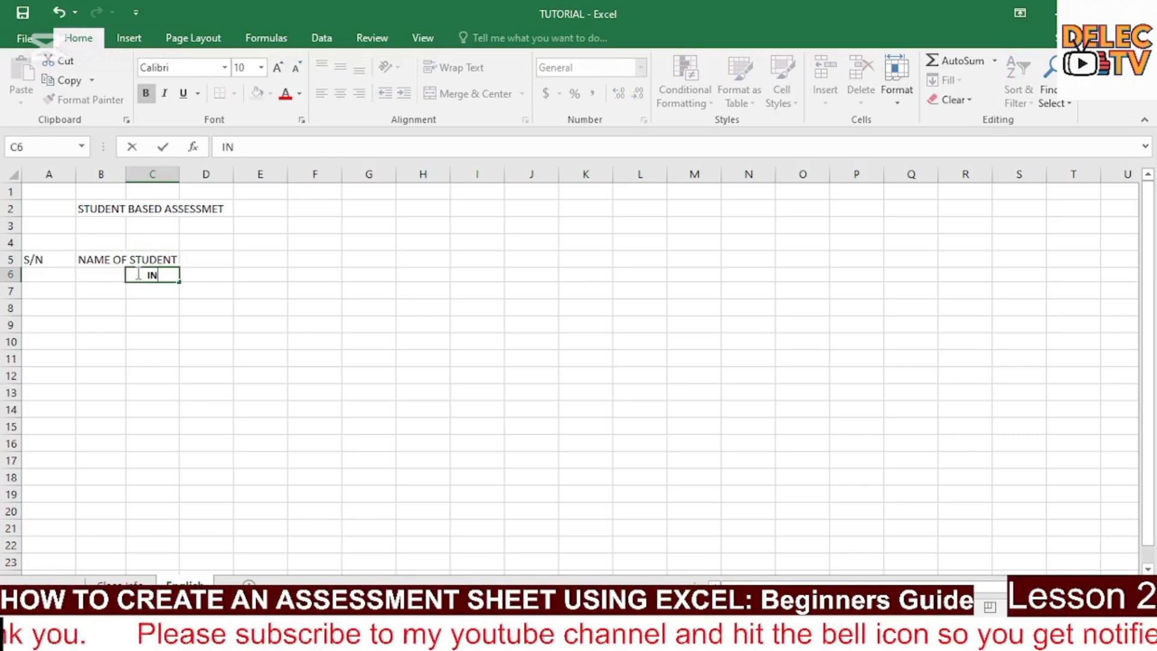
{"action": "type", "text": "D. TEST"}
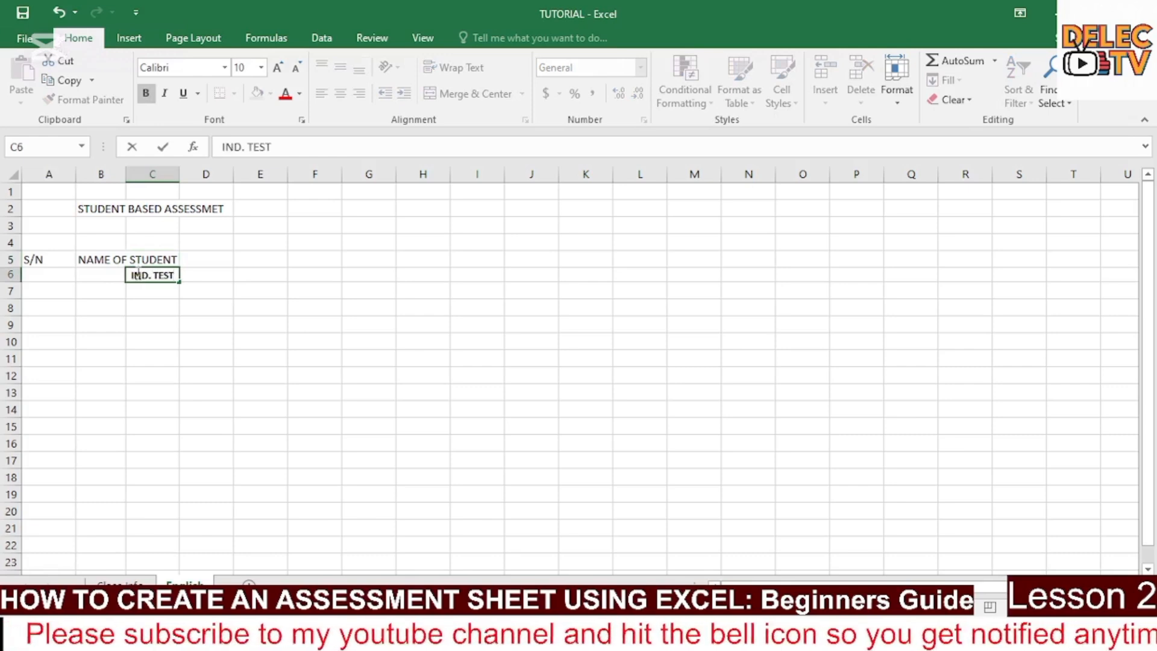
{"action": "key", "text": "Tab"}
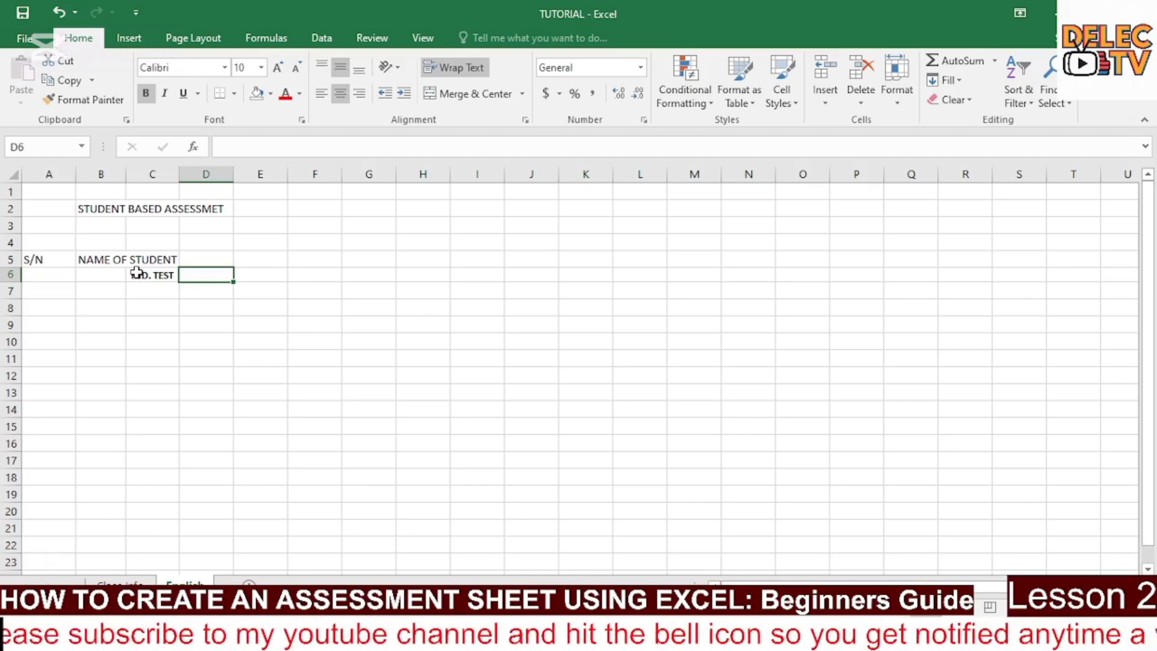
{"action": "type", "text": "G"}
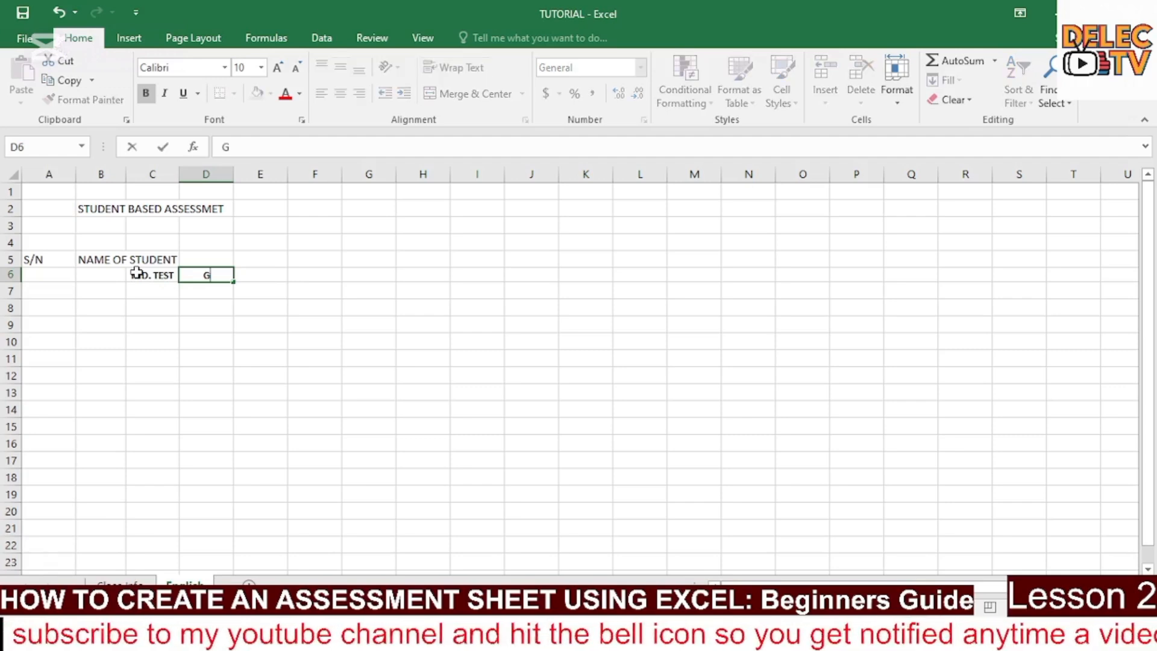
{"action": "type", "text": "ROUP WORD"}
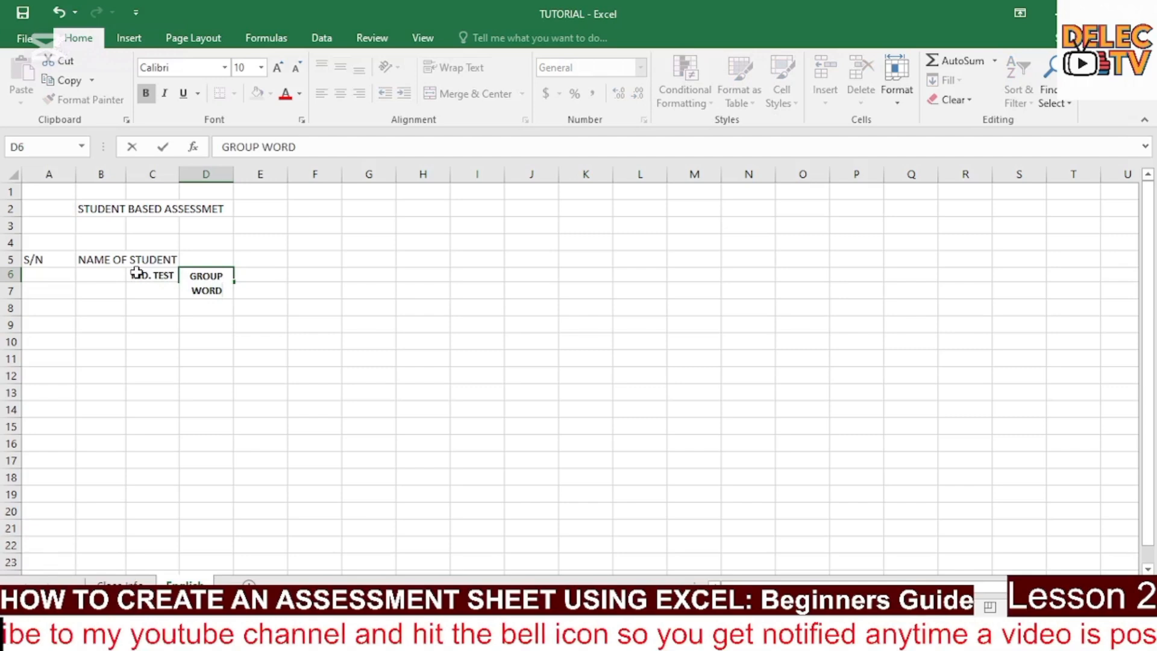
{"action": "key", "text": "BackSpace"}
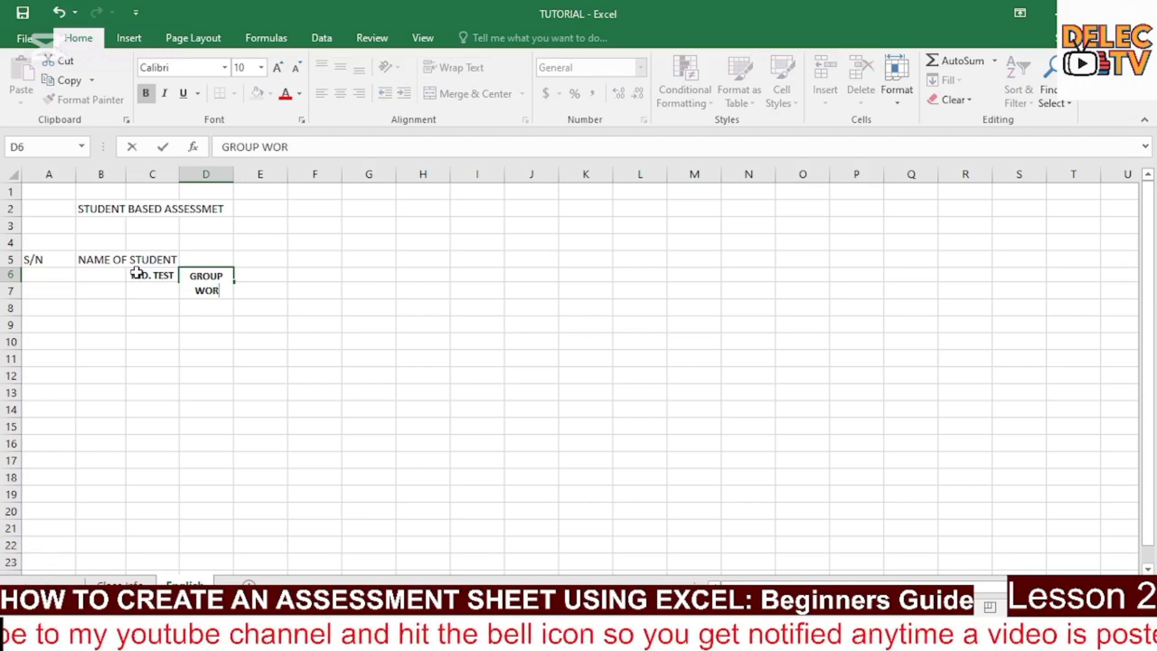
{"action": "type", "text": "K"}
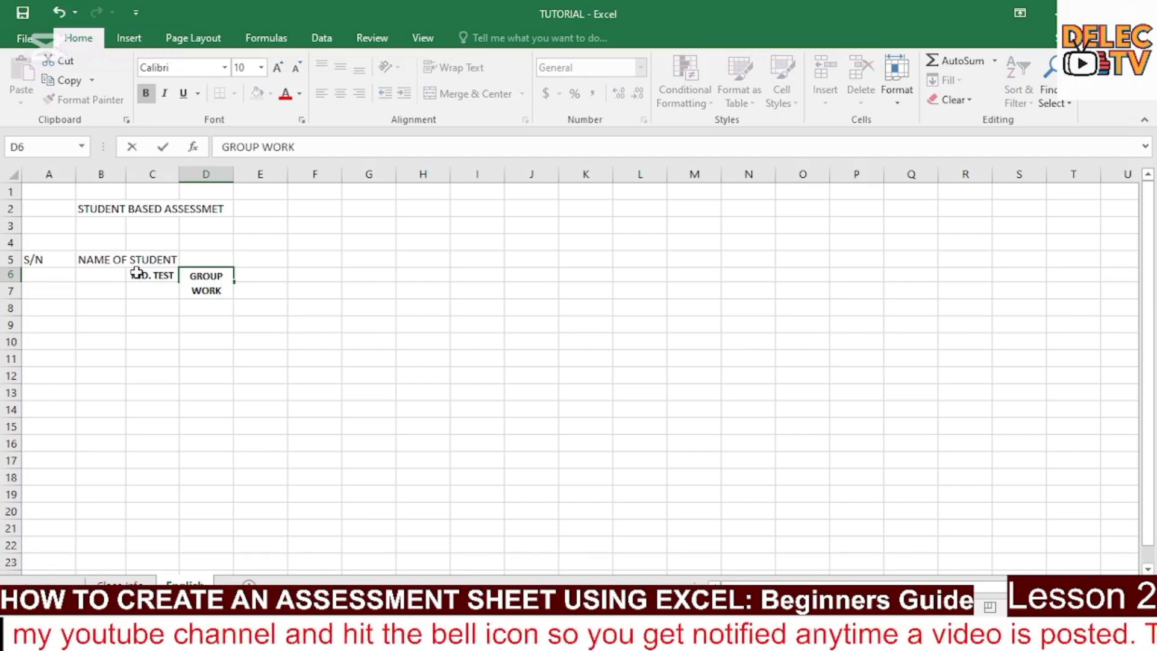
{"action": "key", "text": "Tab"}
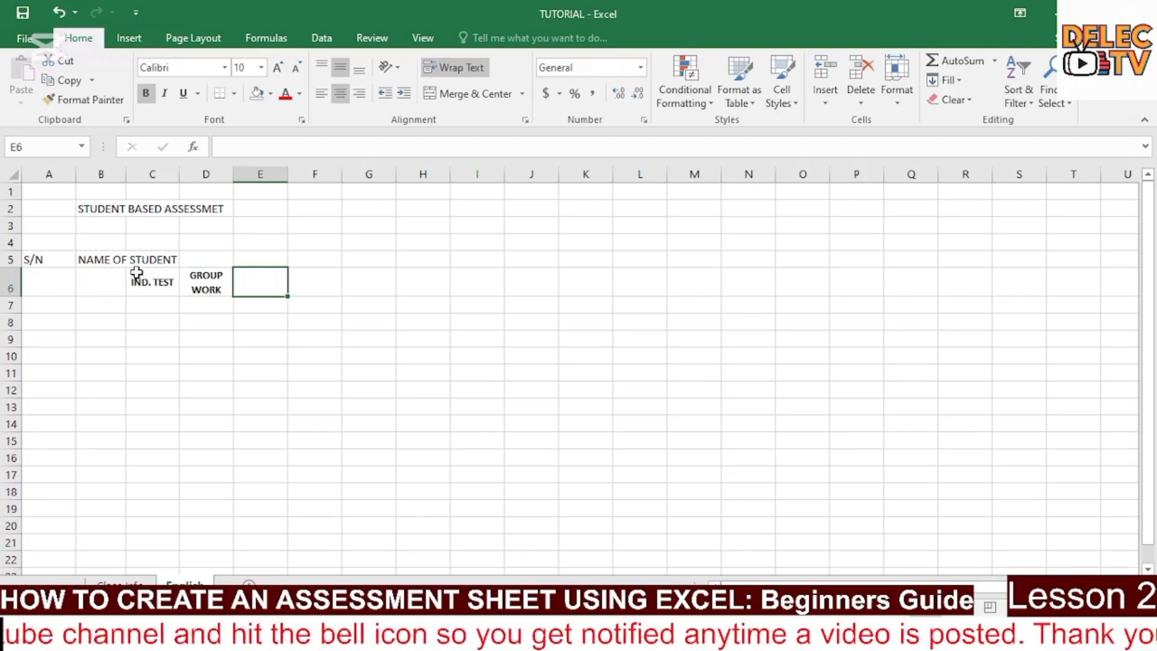
{"action": "type", "text": "PROJE"}
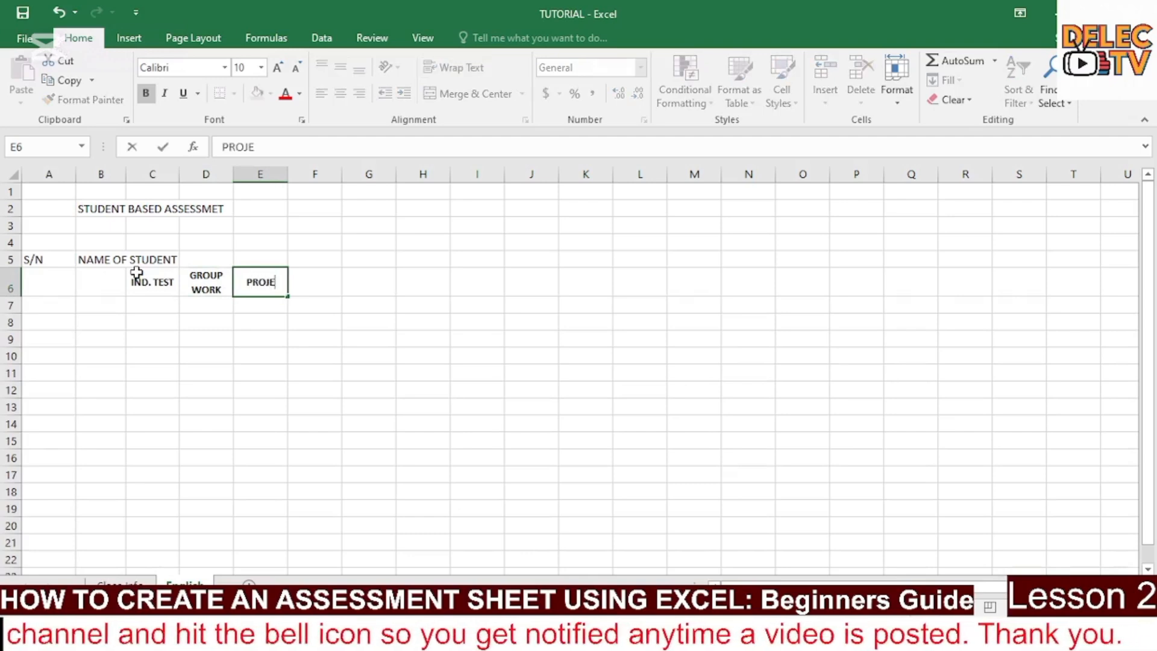
{"action": "type", "text": "CT WORK"}
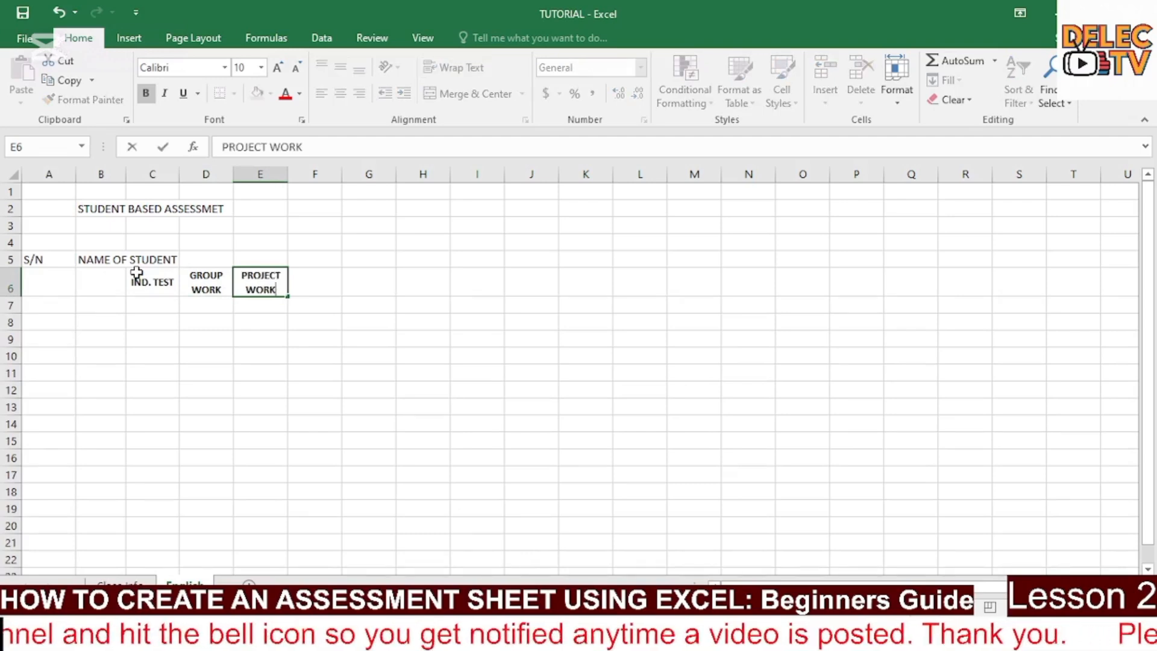
{"action": "key", "text": "Tab"}
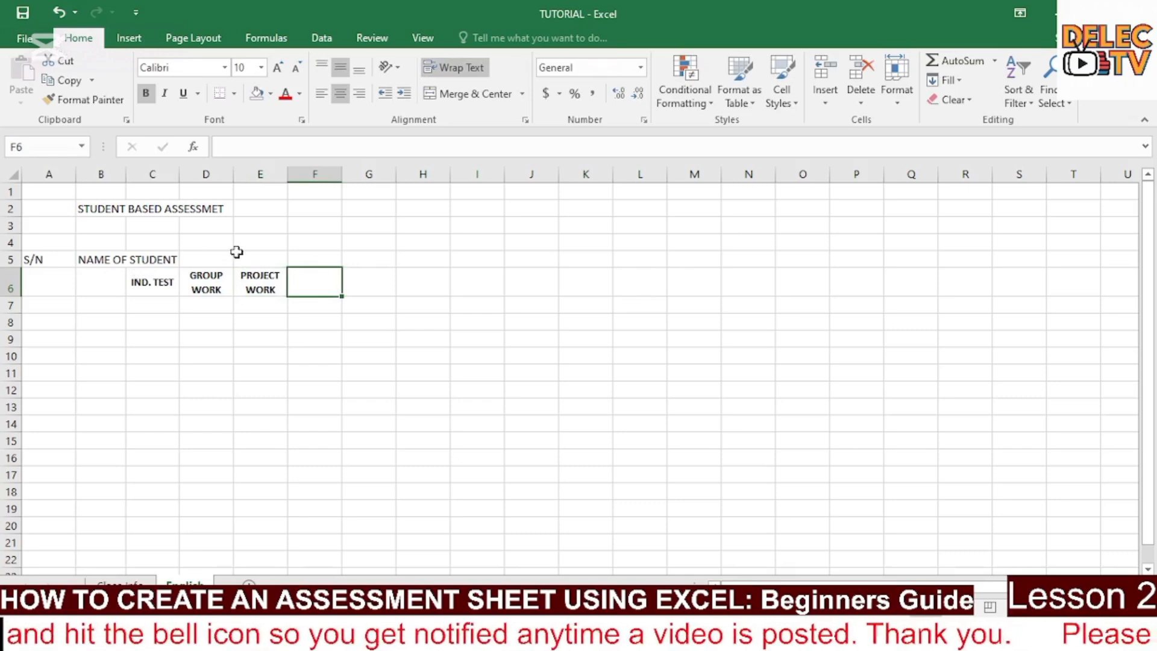
- Enter the heading CLASS ASSESSMENT in merged and centred cells C5 to E5, and widen column B to fit NAME OF STUDENT
{"action": "left_click", "coordinate": [170, 258]}
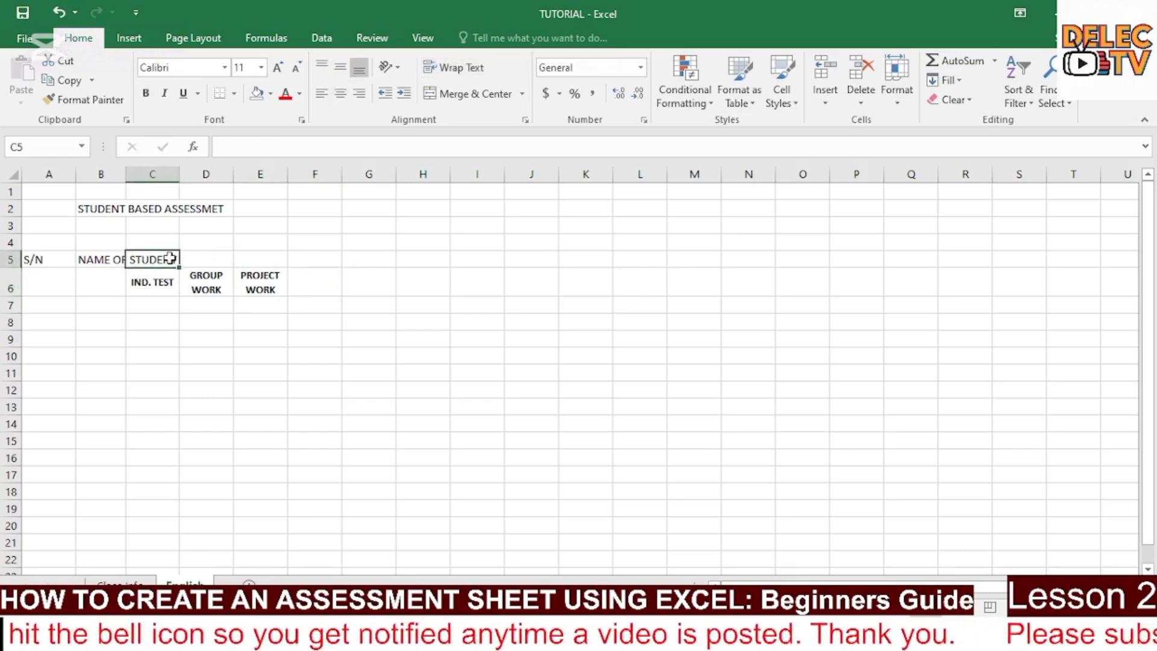
{"action": "left_click_drag", "start_coordinate": [170, 258], "coordinate": [239, 257]}
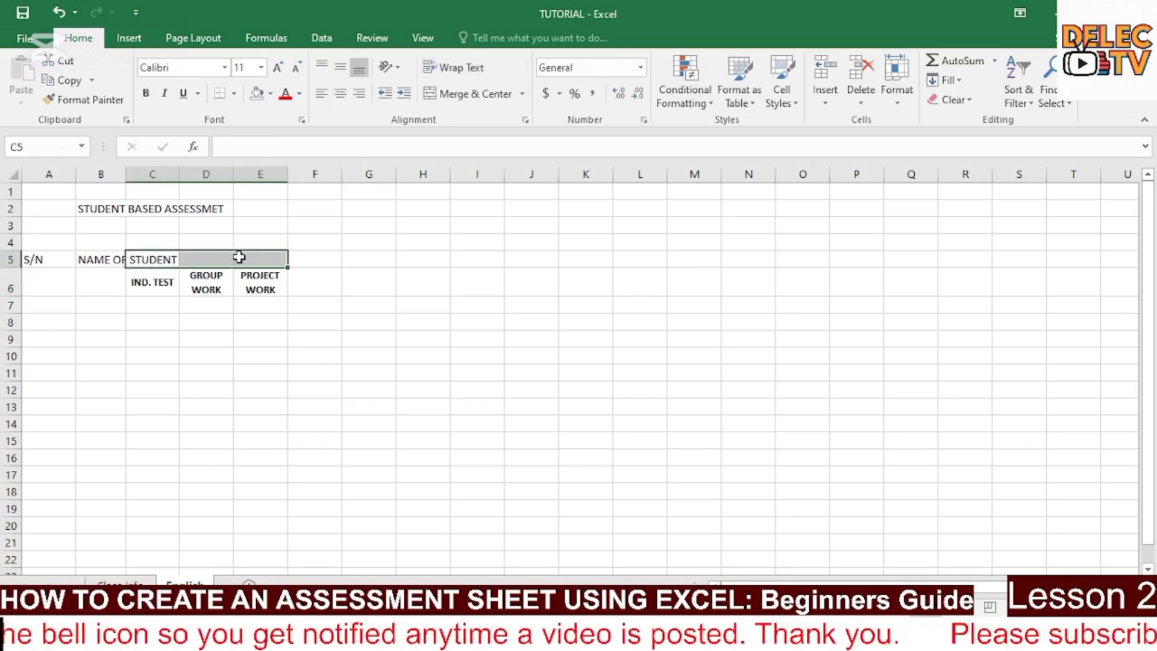
{"action": "left_click", "coordinate": [481, 100]}
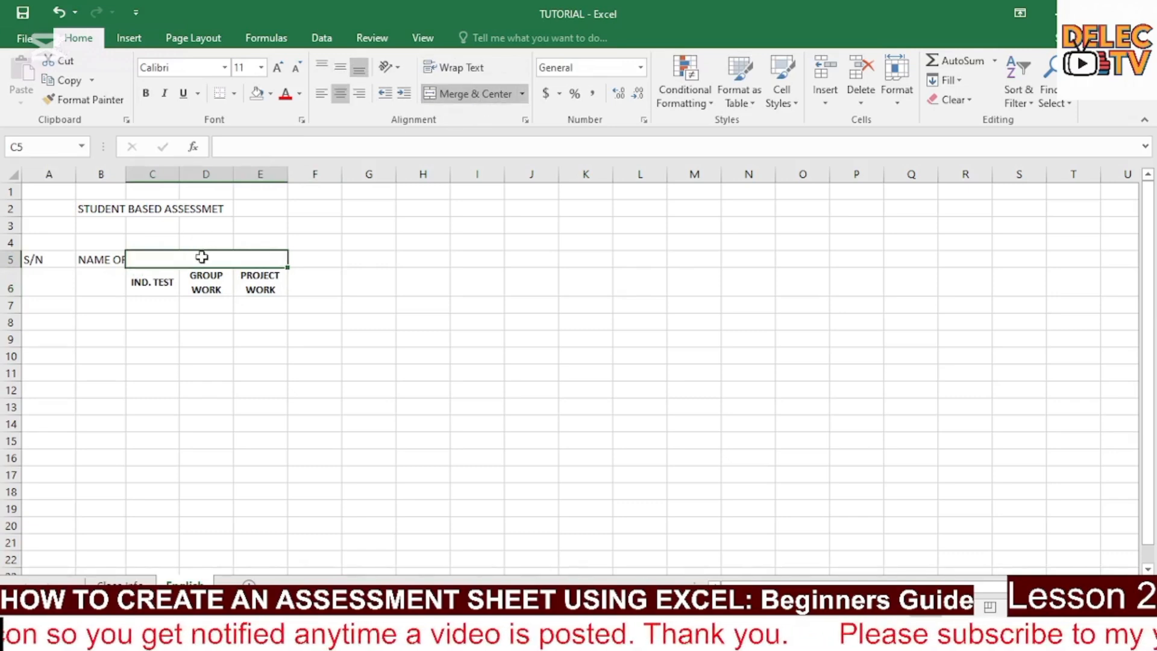
{"action": "type", "text": "CLASS "}
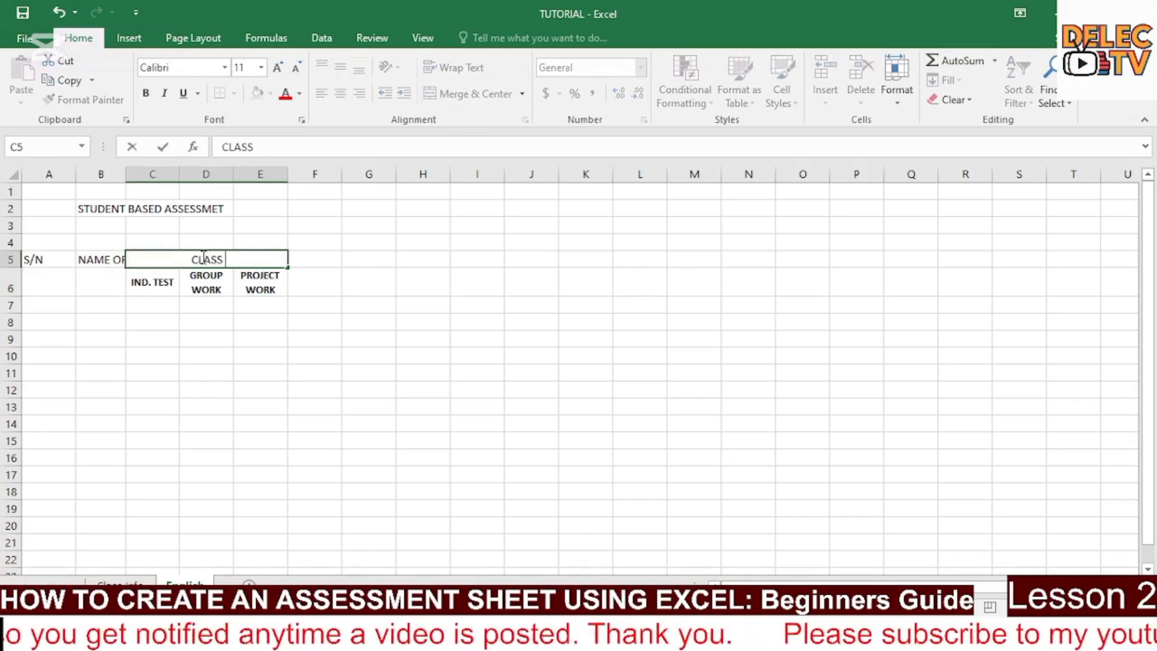
{"action": "type", "text": "ASSESS"}
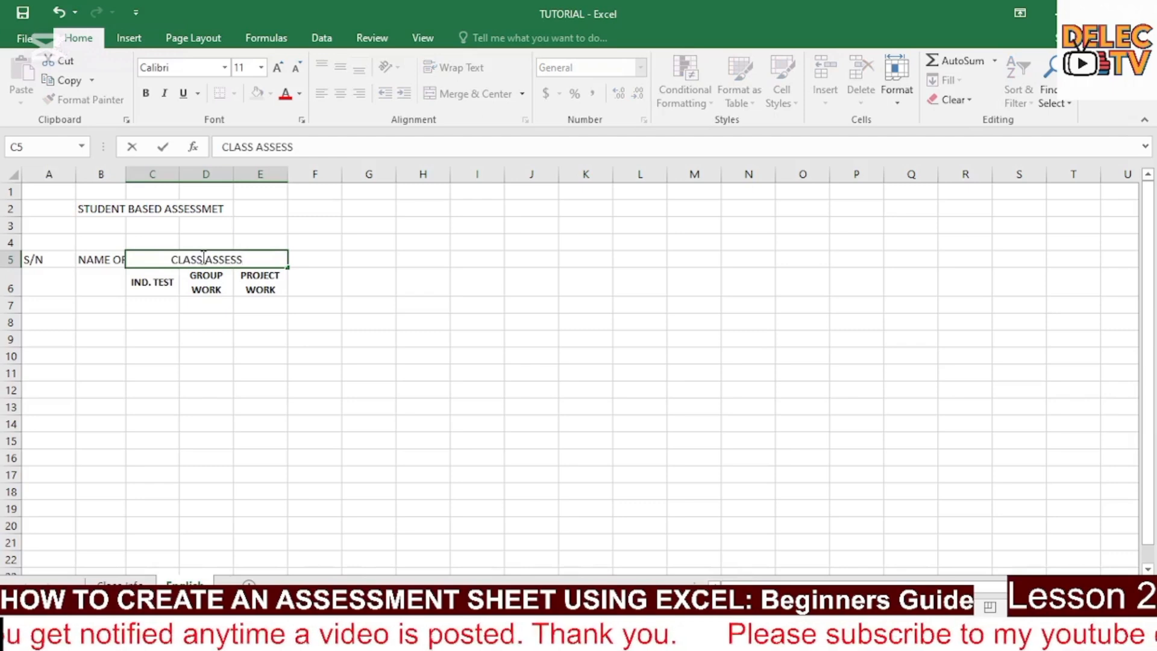
{"action": "type", "text": "MENT"}
{"action": "key", "text": "Tab"}
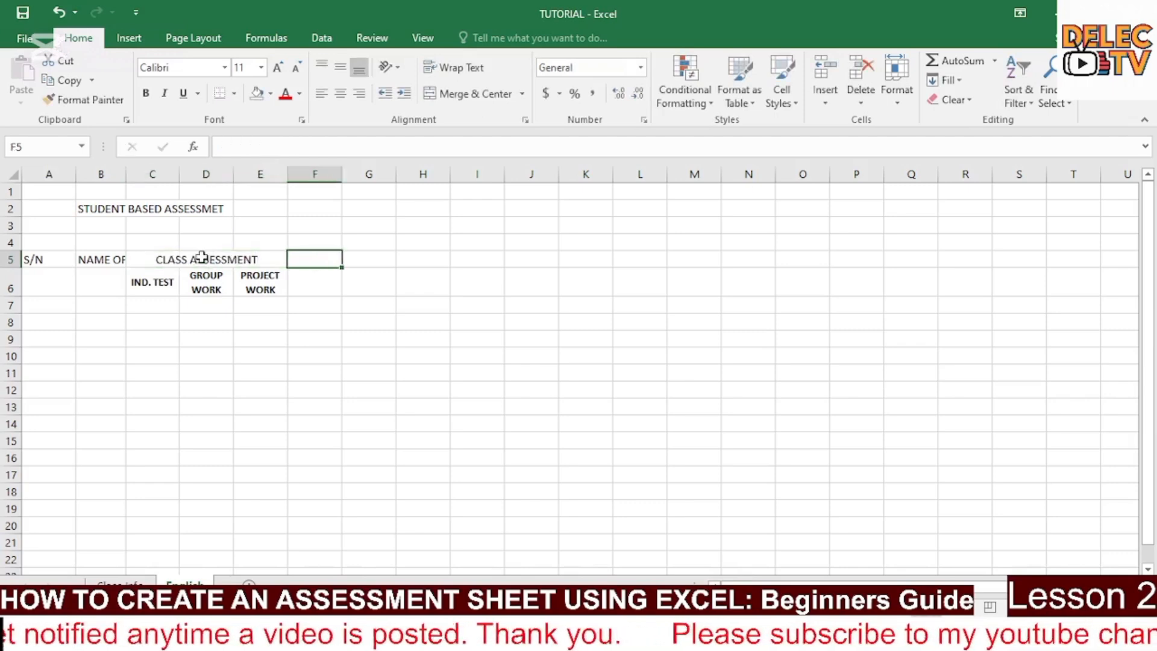
{"action": "left_click", "coordinate": [101, 263]}
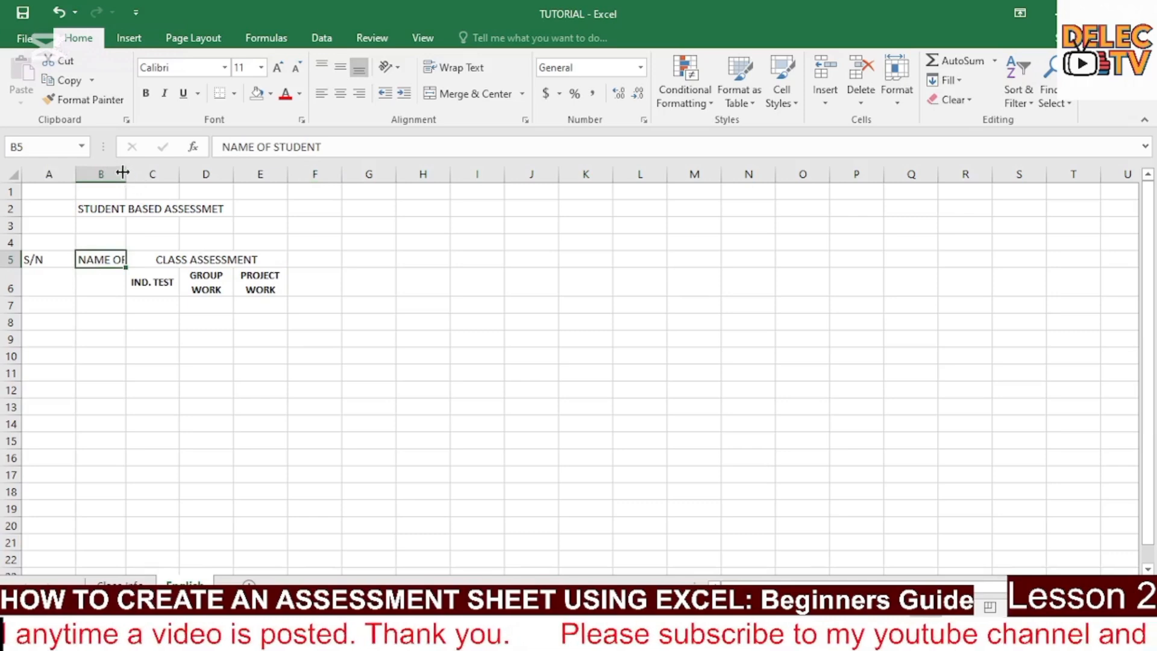
{"action": "left_click_drag", "start_coordinate": [126, 173], "coordinate": [259, 185]}
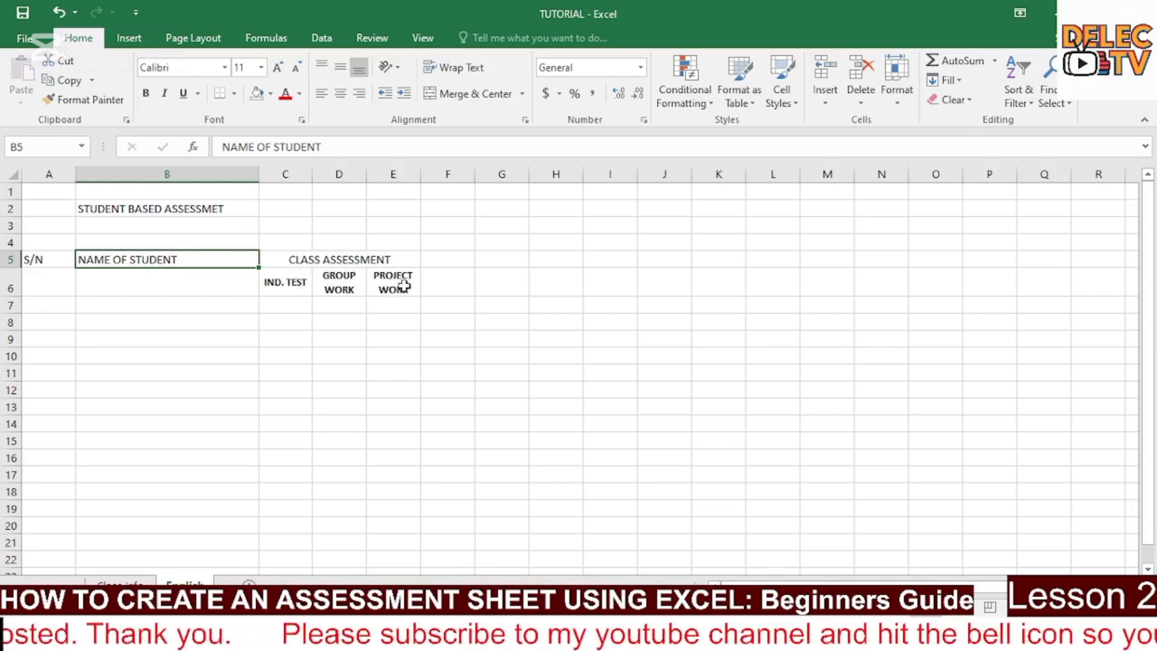
- Enter the heading TOTAL CLASS SCORE in cell F6 and widen column F so that it fits on two lines
{"action": "left_click", "coordinate": [430, 283]}
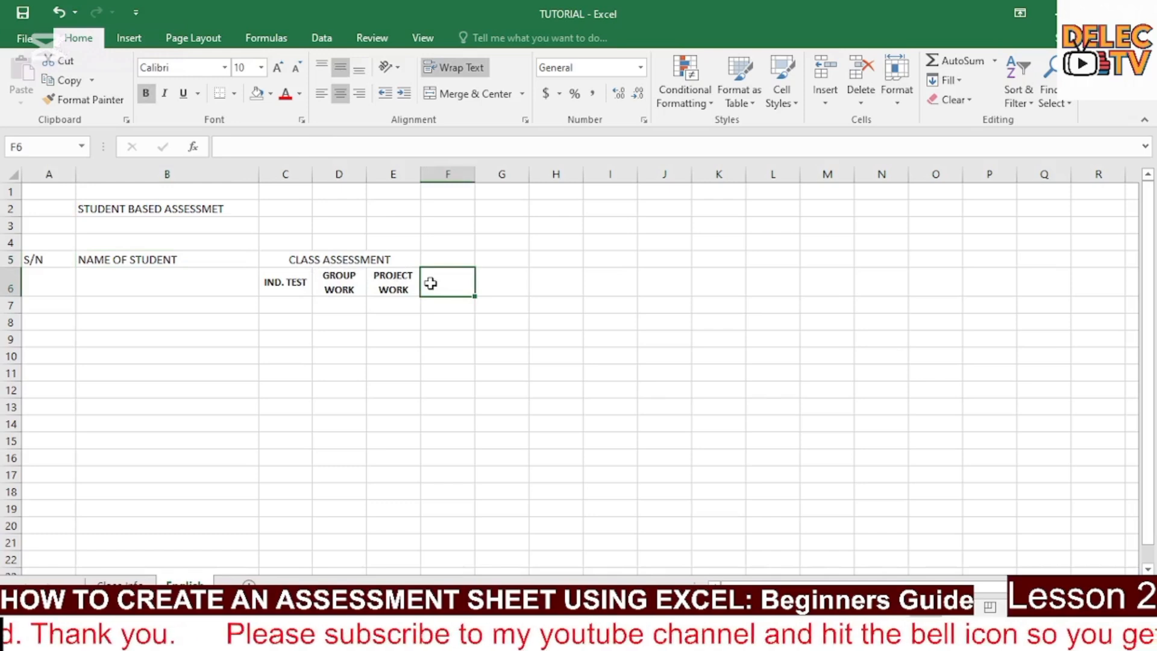
{"action": "type", "text": "TOTAL"}
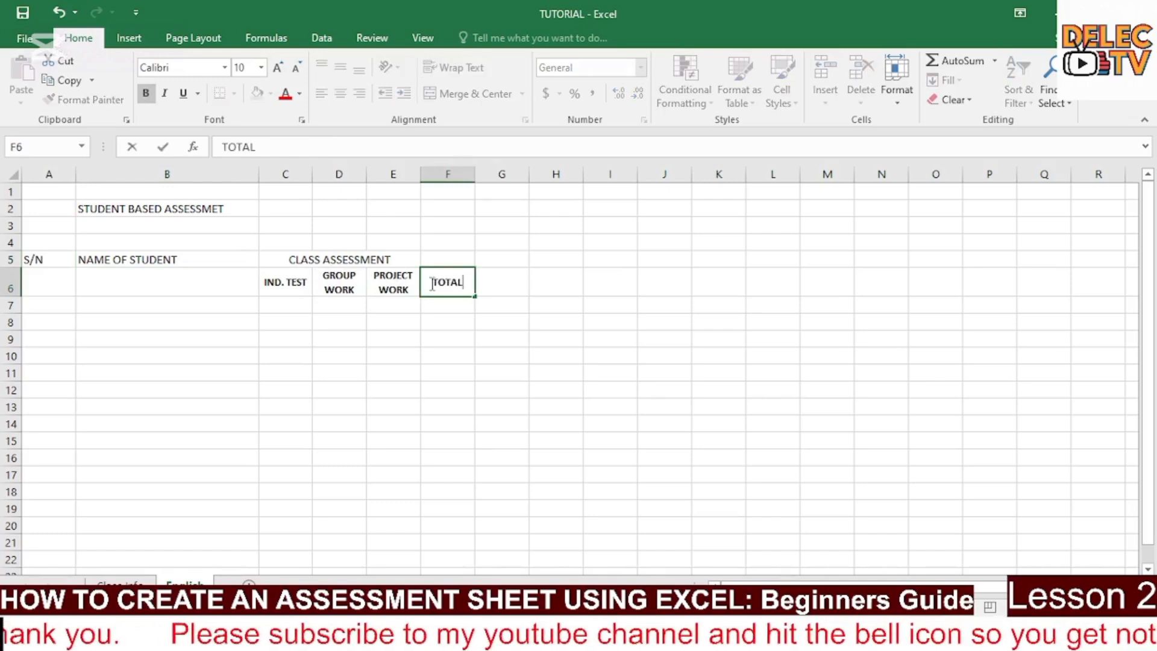
{"action": "type", "text": " CLASS"}
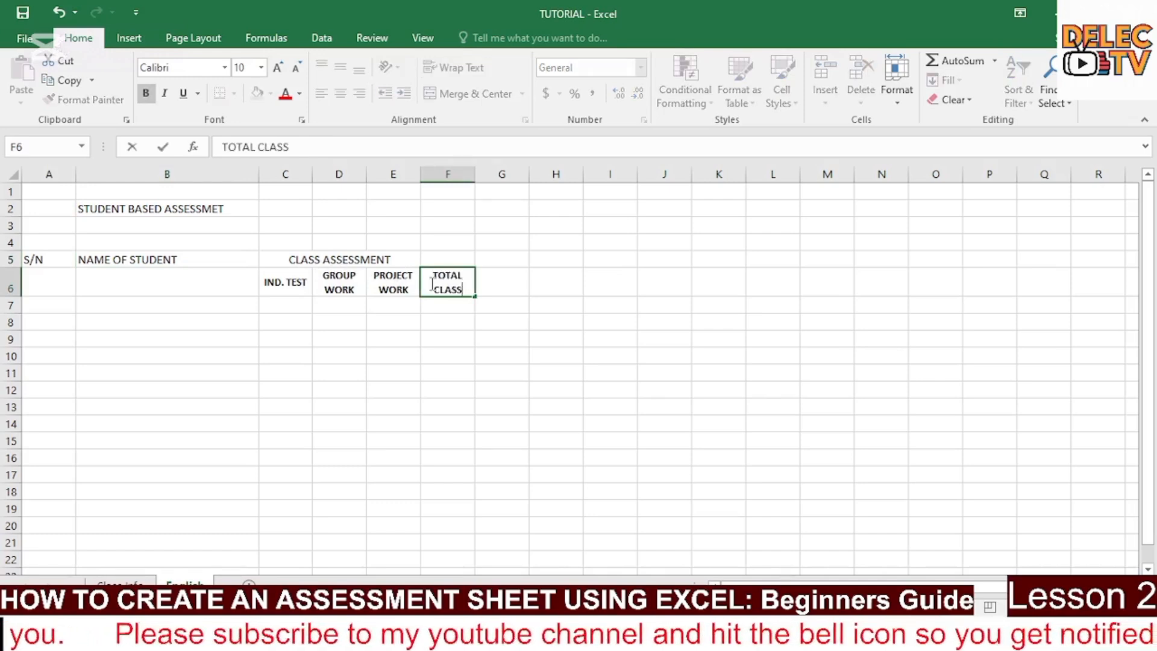
{"action": "type", "text": " SCORE"}
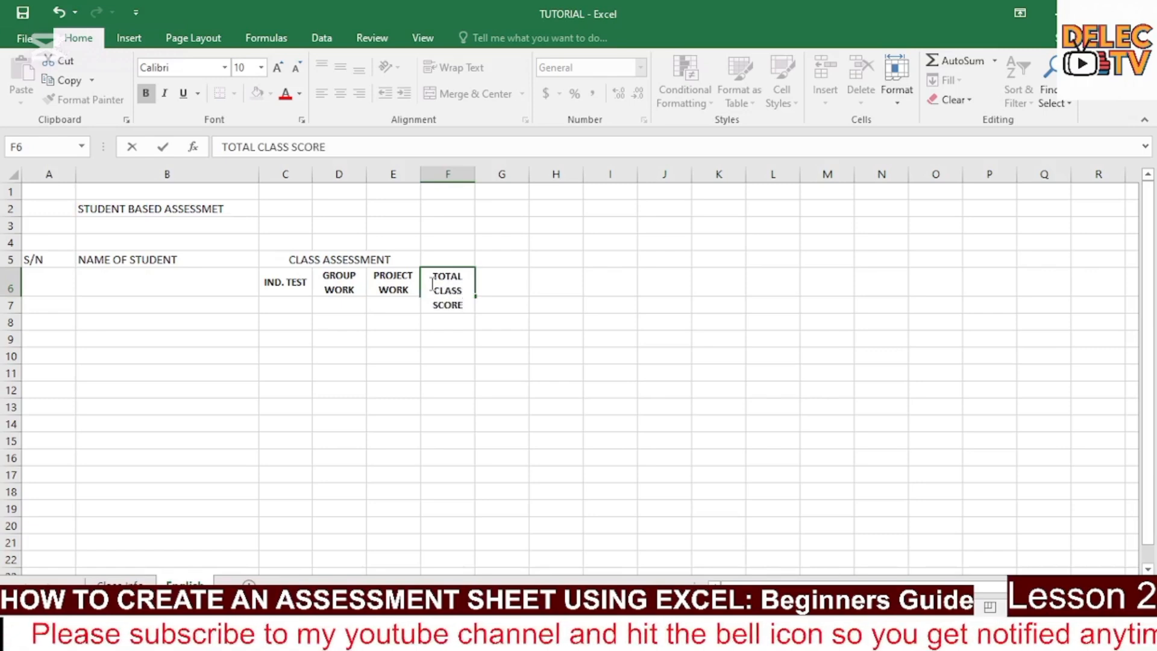
{"action": "key", "text": "Tab"}
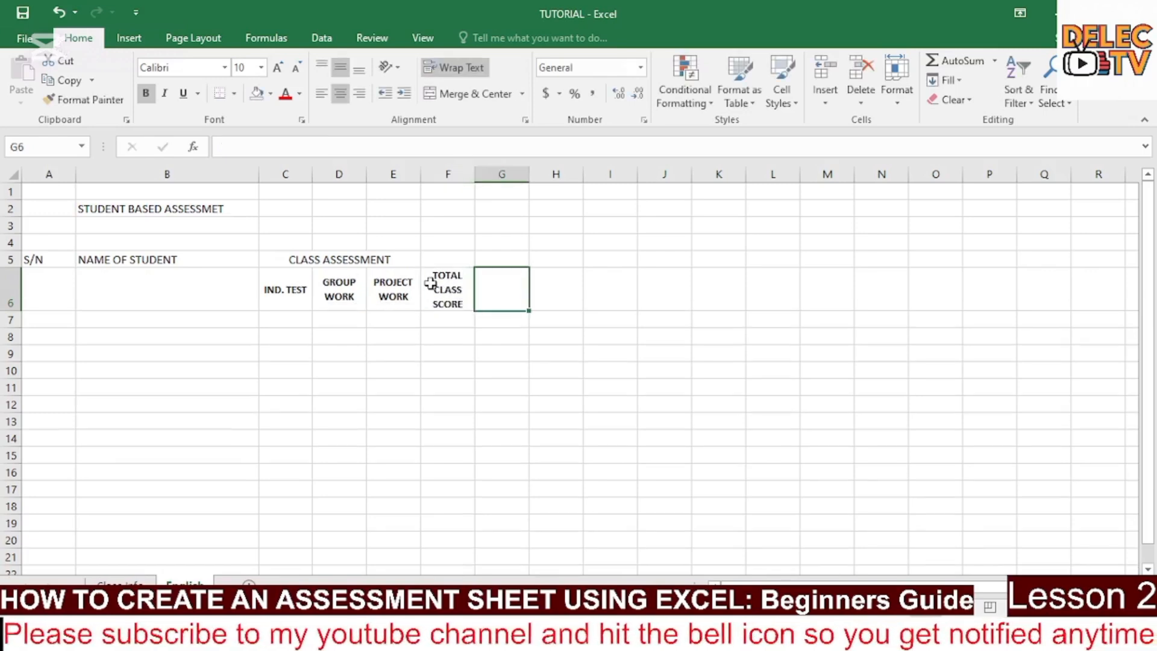
{"action": "left_click_drag", "start_coordinate": [475, 169], "coordinate": [486, 170]}
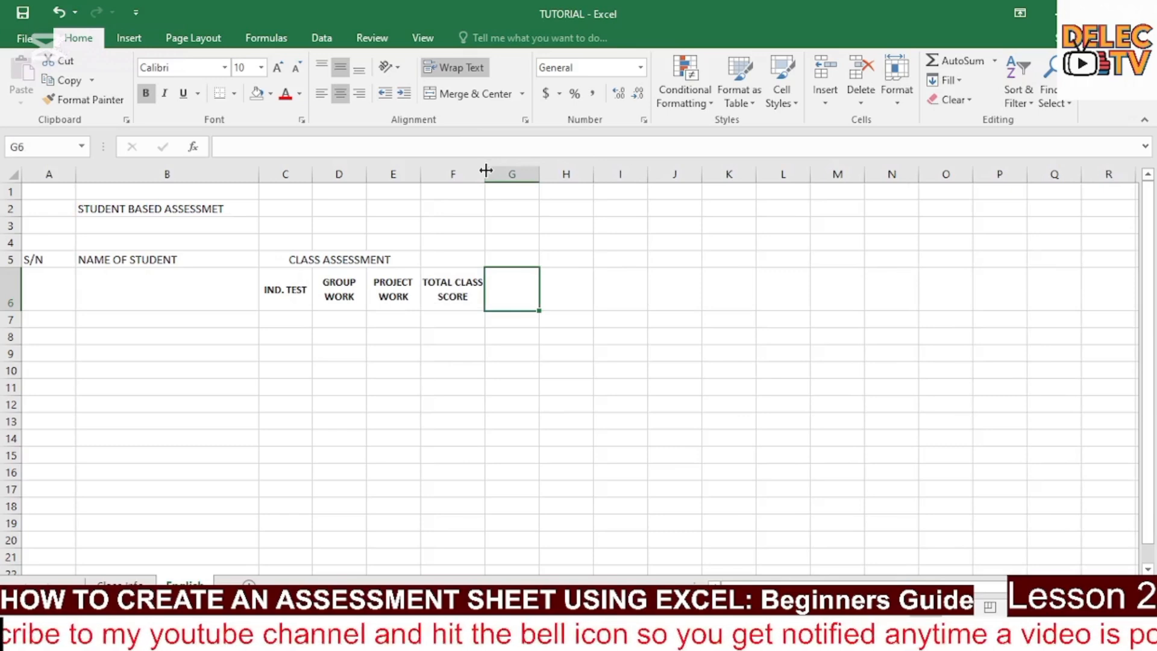
- Enter the heading EXAMS SCORE in cell G6
{"action": "type", "text": "EX"}
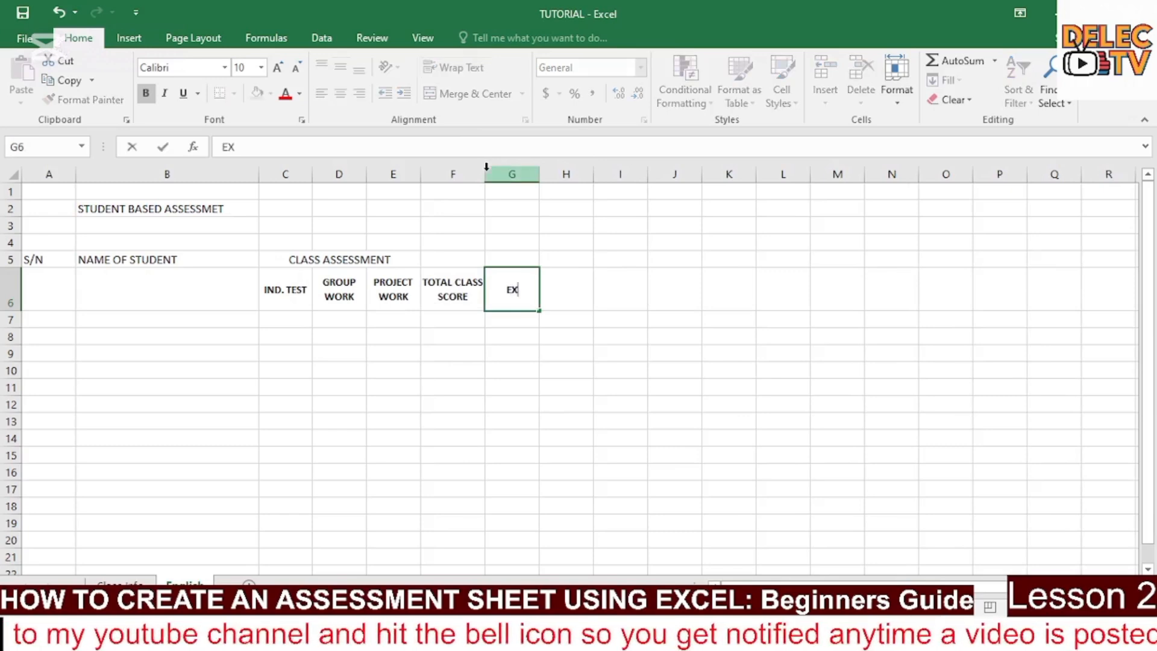
{"action": "type", "text": "AMS "}
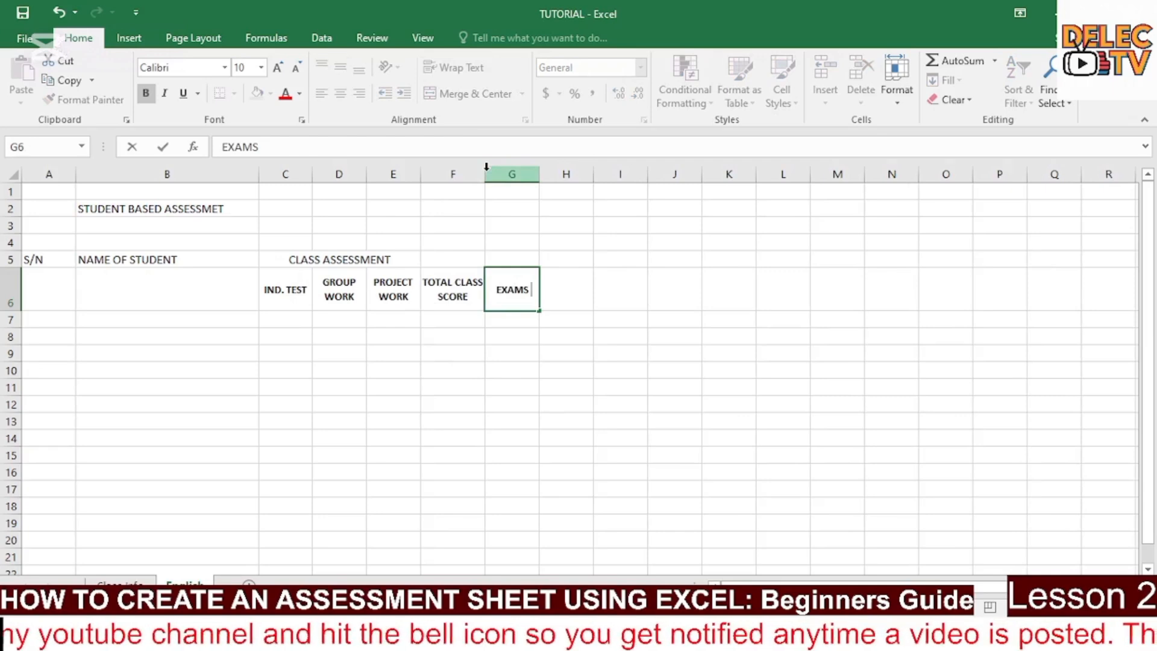
{"action": "type", "text": "SCO"}
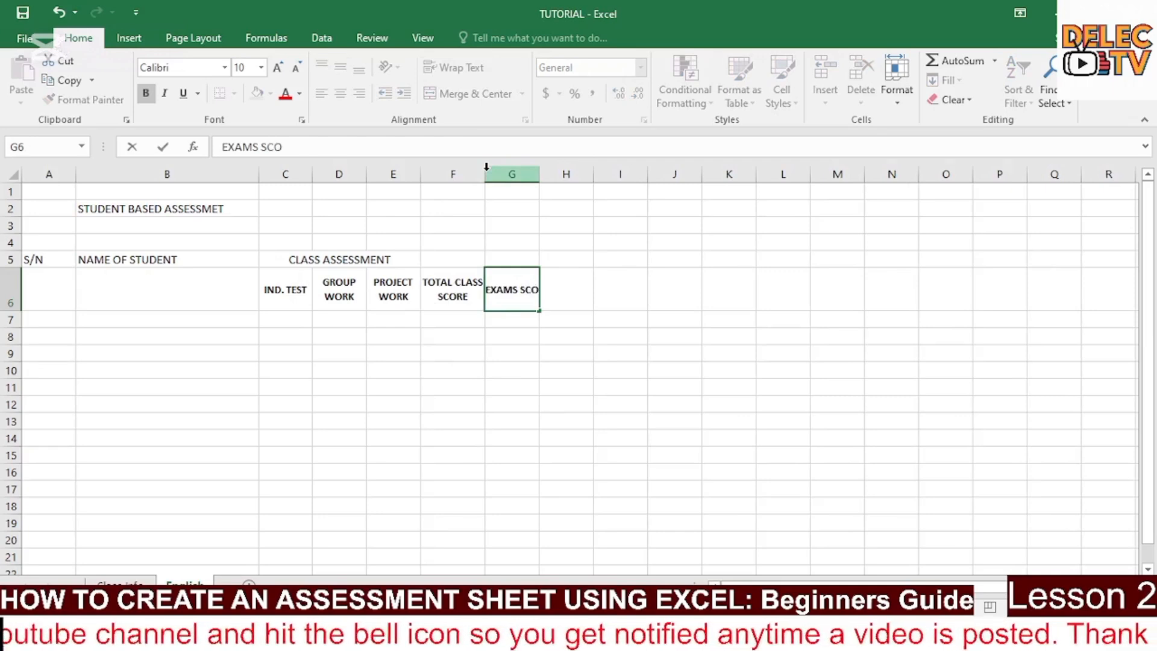
{"action": "type", "text": "RE"}
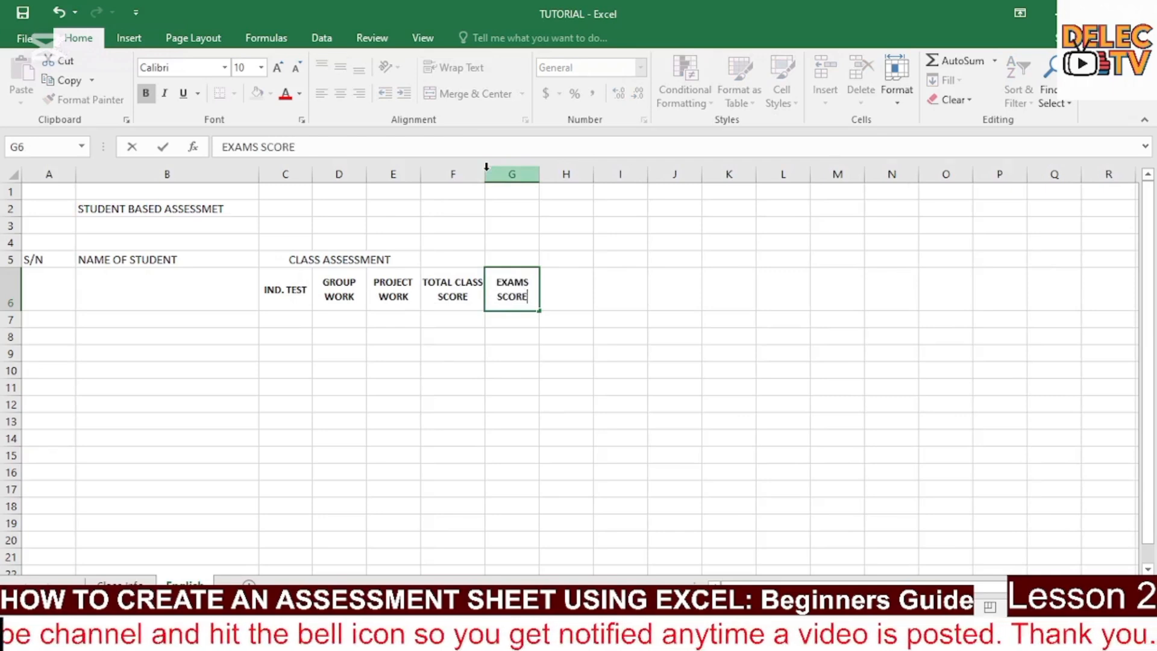
{"action": "key", "text": "Tab"}
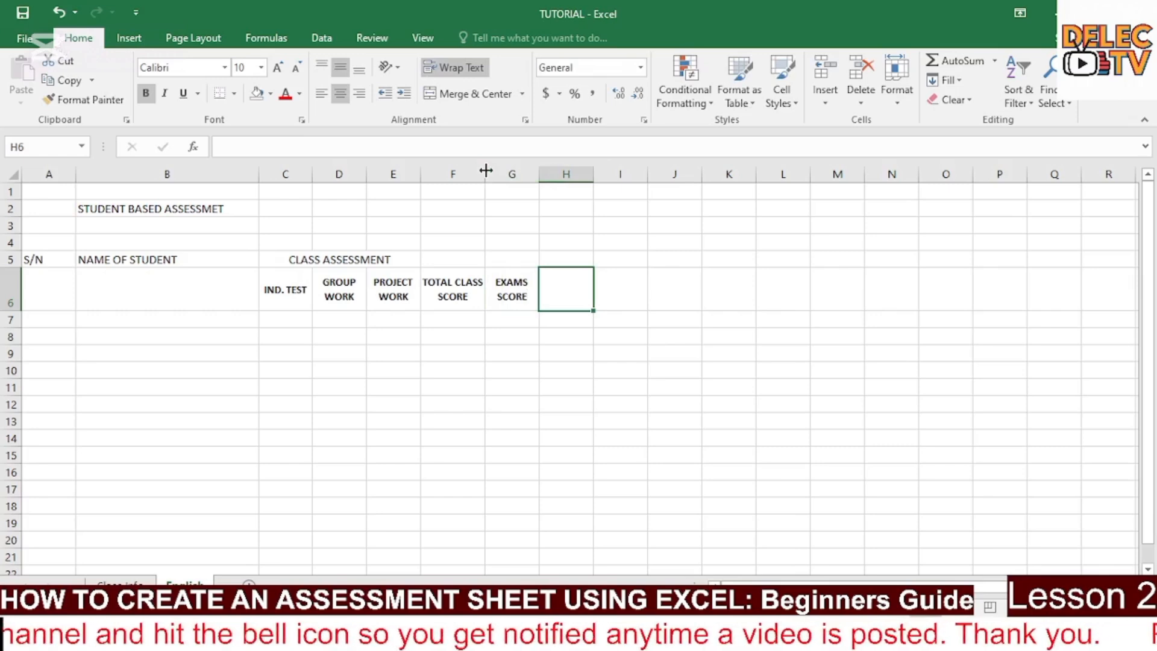
- Enter the heading SCALED TO 60% in cell H6, beside the exams score heading
{"action": "type", "text": "SCLED"}
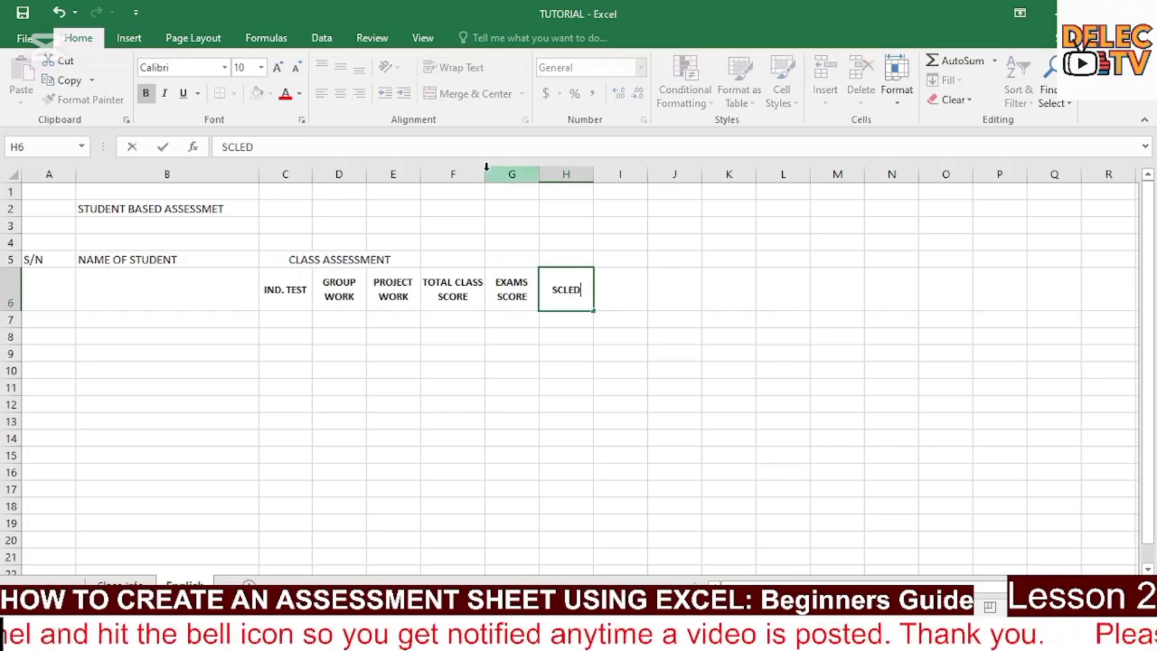
{"action": "key", "text": "BackSpace"}
{"action": "key", "text": "BackSpace"}
{"action": "key", "text": "BackSpace"}
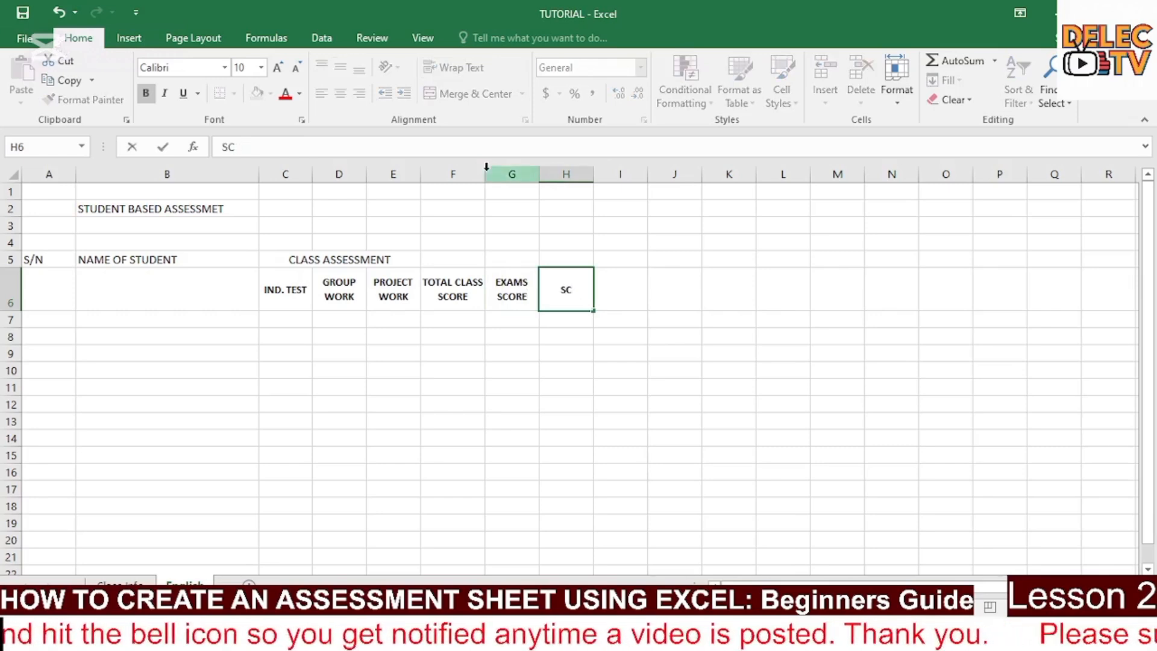
{"action": "type", "text": "ALED TO"}
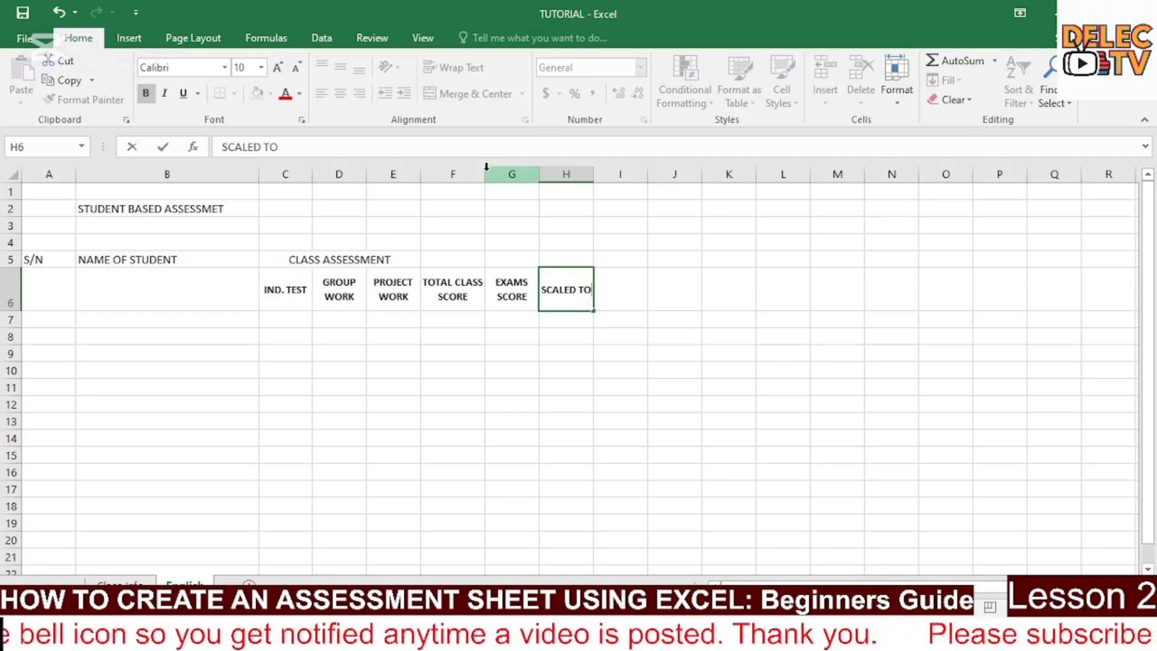
{"action": "type", "text": " 60"}
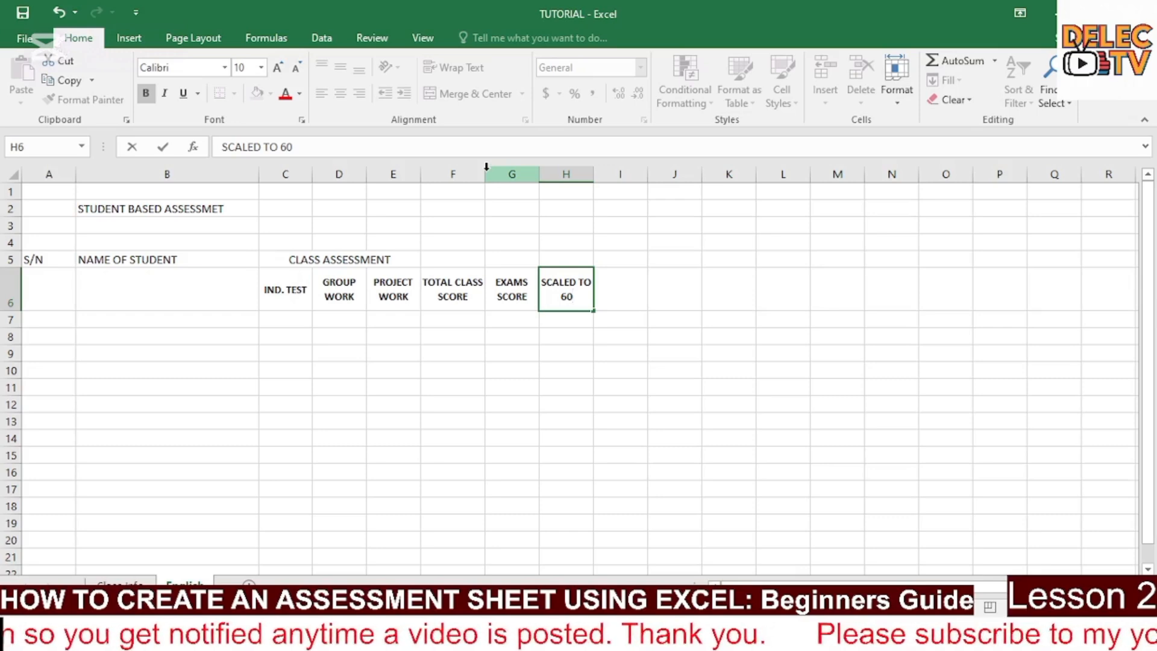
{"action": "type", "text": "%"}
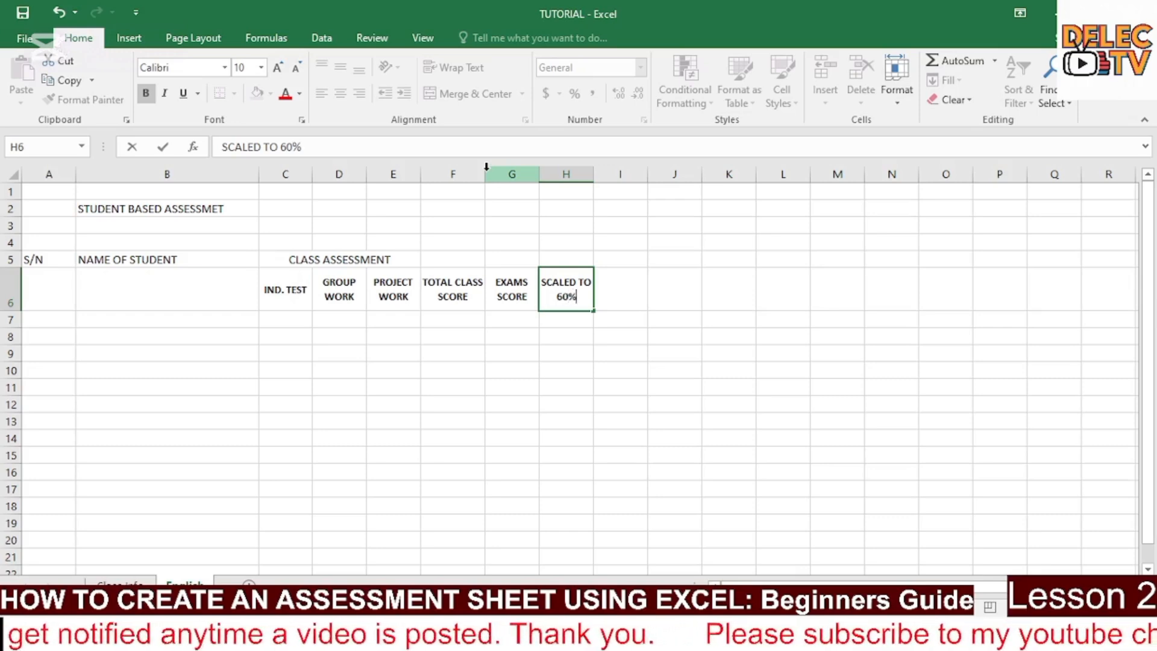
- Enter the headings TOTAL, POSITION and GRADE in cells I6, J6 and K6
{"action": "left_click", "coordinate": [629, 297]}
{"action": "type", "text": "TOTAL"}
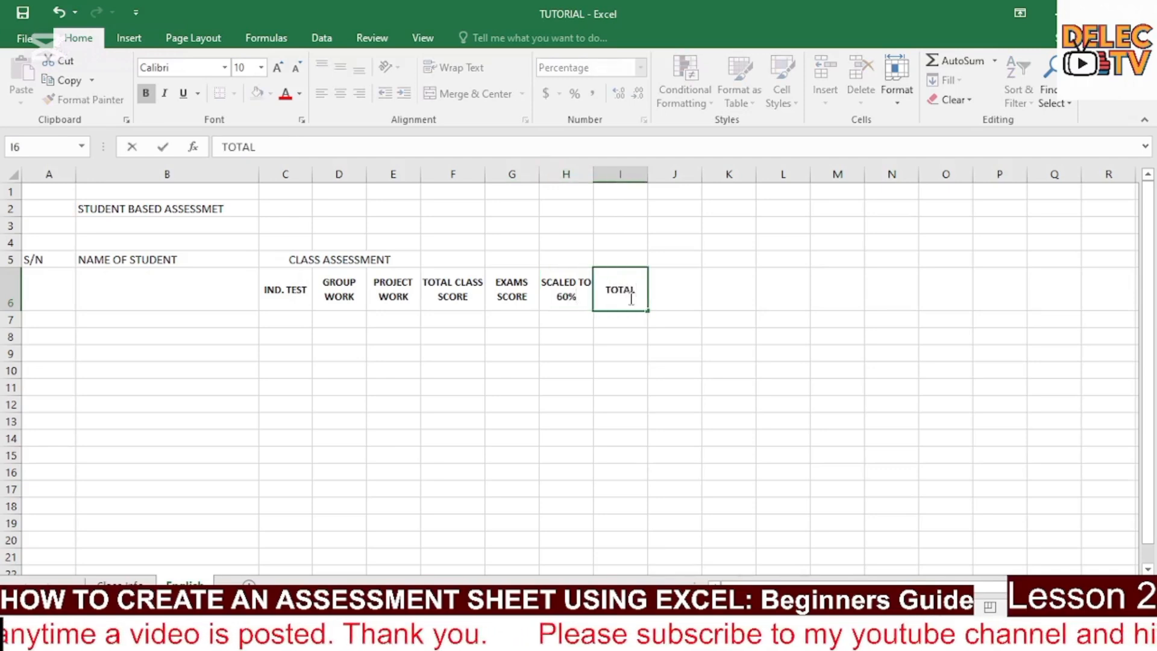
{"action": "key", "text": "Tab"}
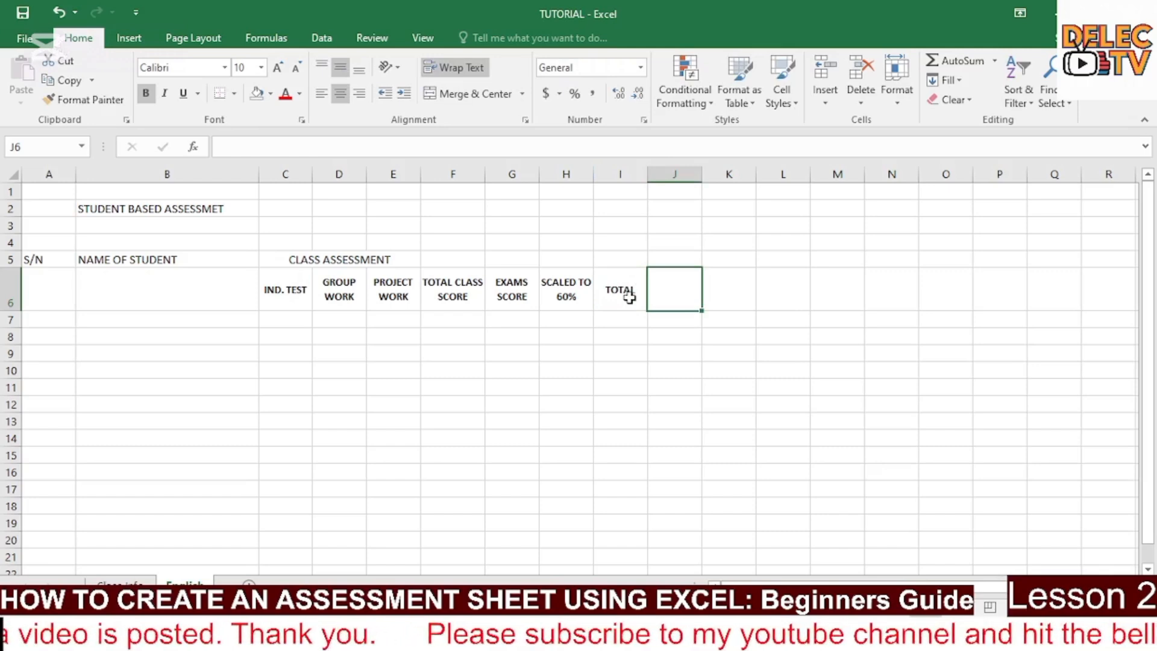
{"action": "type", "text": "POSITIO"}
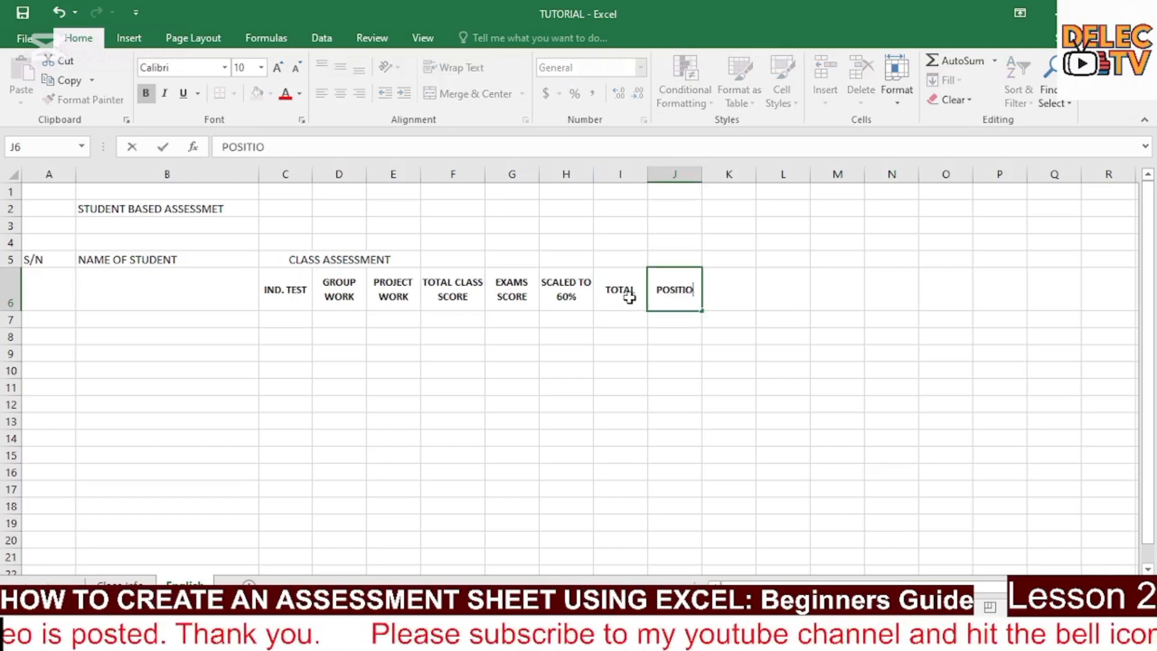
{"action": "type", "text": "N"}
{"action": "key", "text": "Tab"}
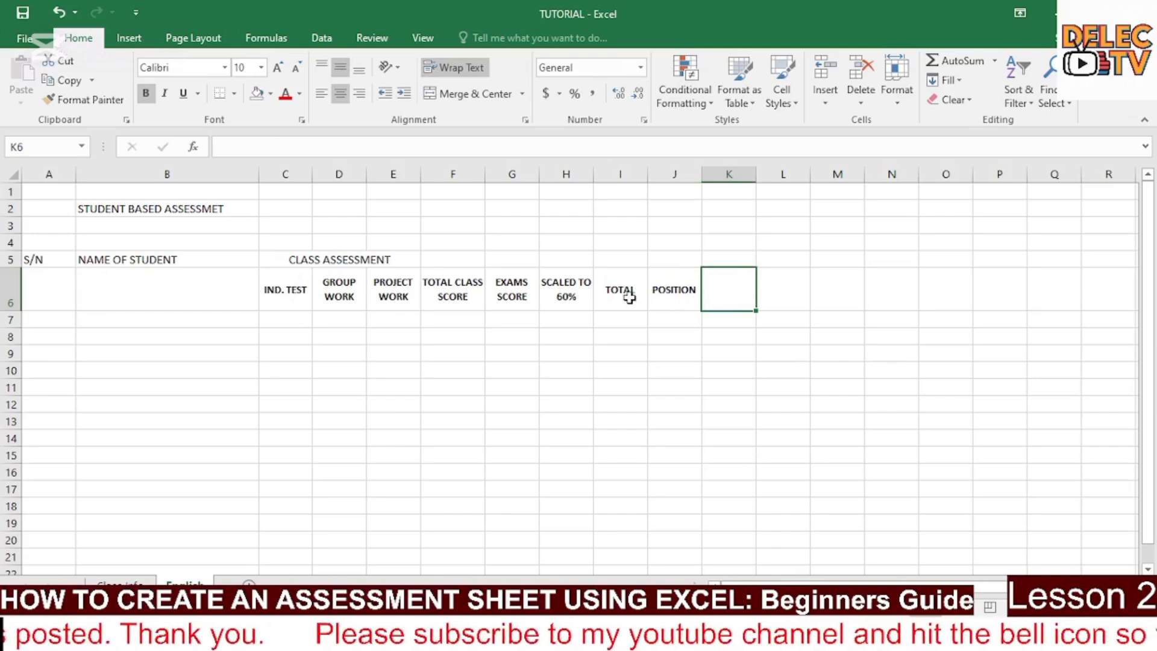
{"action": "type", "text": "GRADE"}
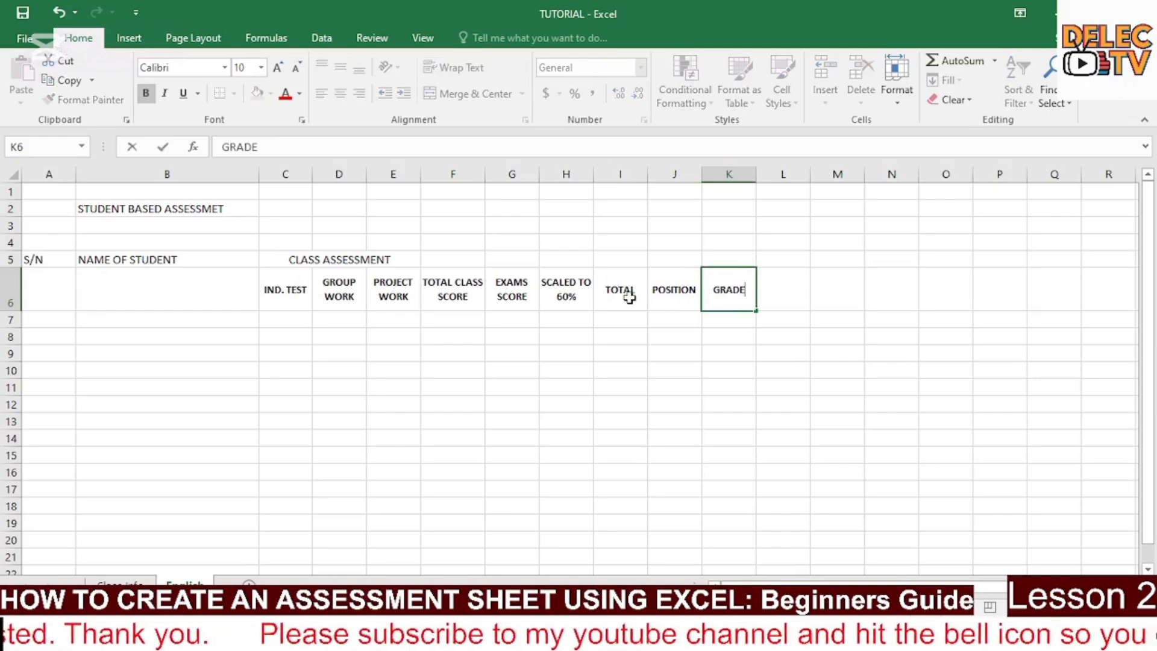
{"action": "key", "text": "Tab"}
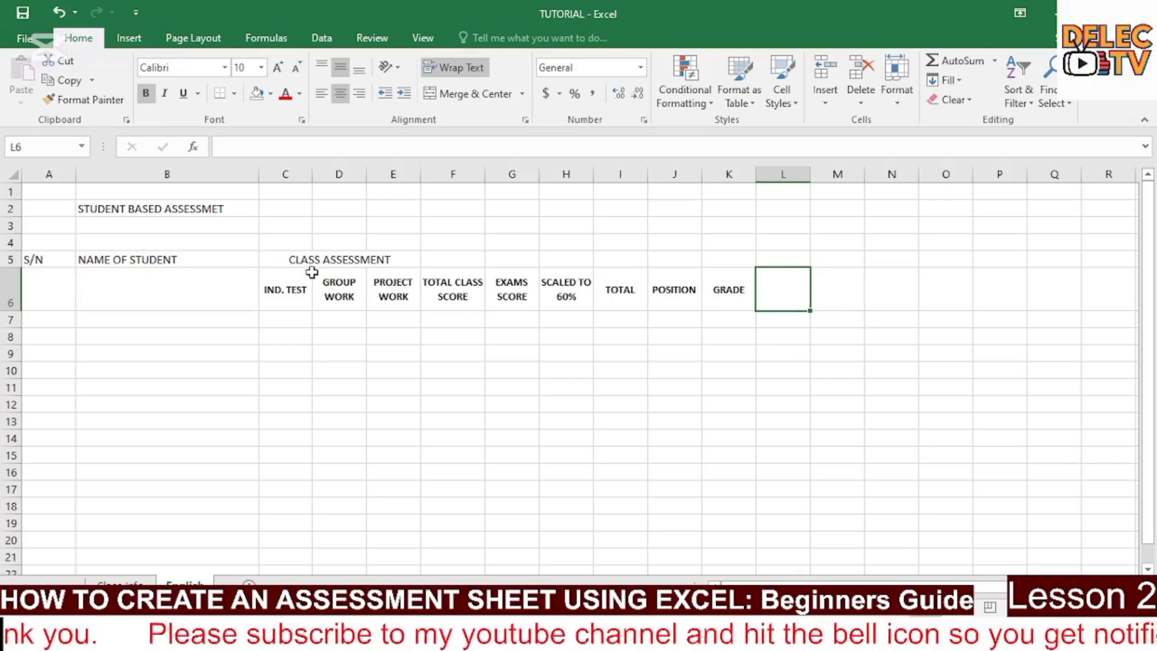
- Extend the merged CLASS ASSESSMENT heading across C5 to F5, and merge and centre NAME OF STUDENT over cells B5 and B6
{"action": "left_click_drag", "start_coordinate": [298, 260], "coordinate": [428, 260]}
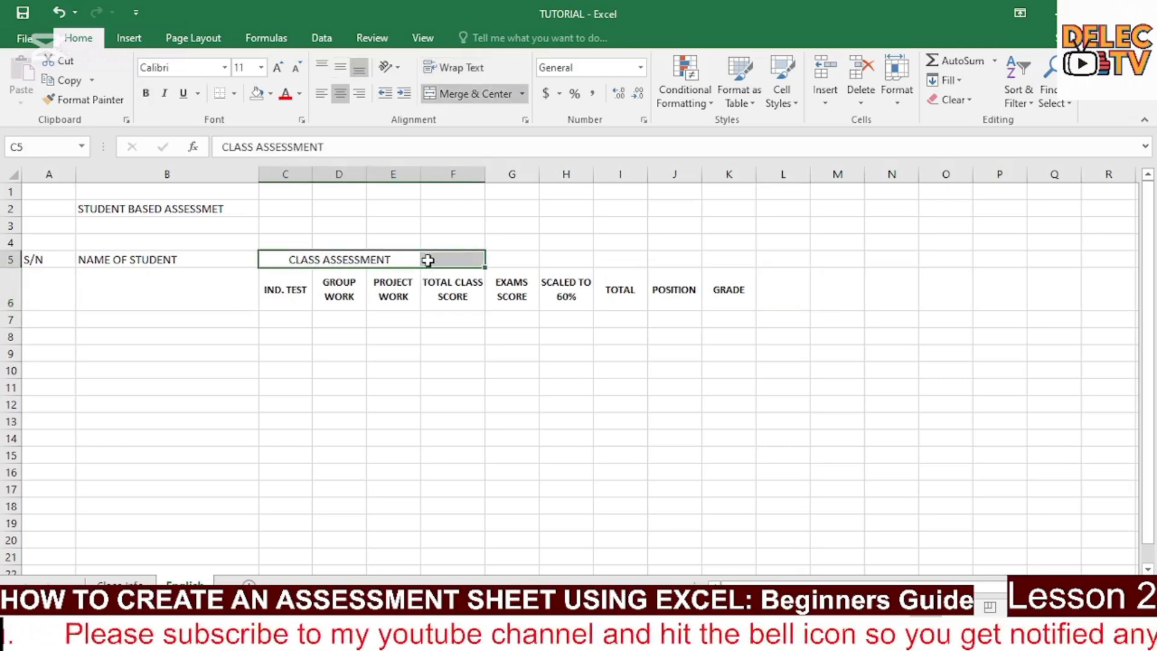
{"action": "left_click", "coordinate": [474, 95]}
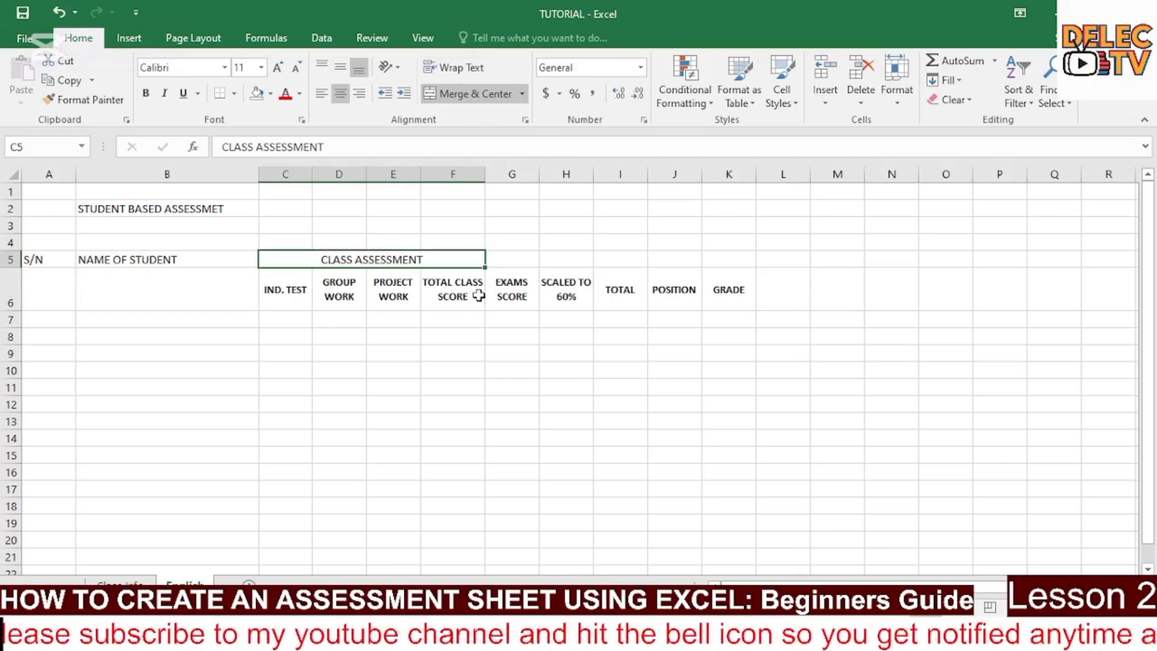
{"action": "left_click", "coordinate": [395, 298]}
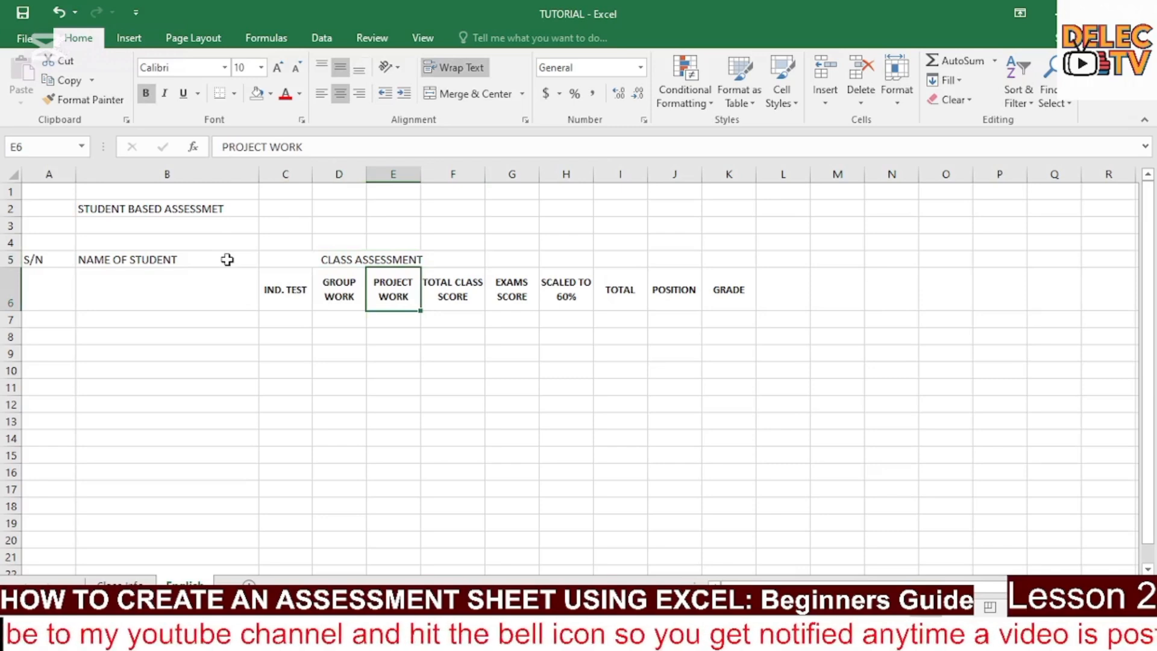
{"action": "left_click_drag", "start_coordinate": [226, 259], "coordinate": [227, 276]}
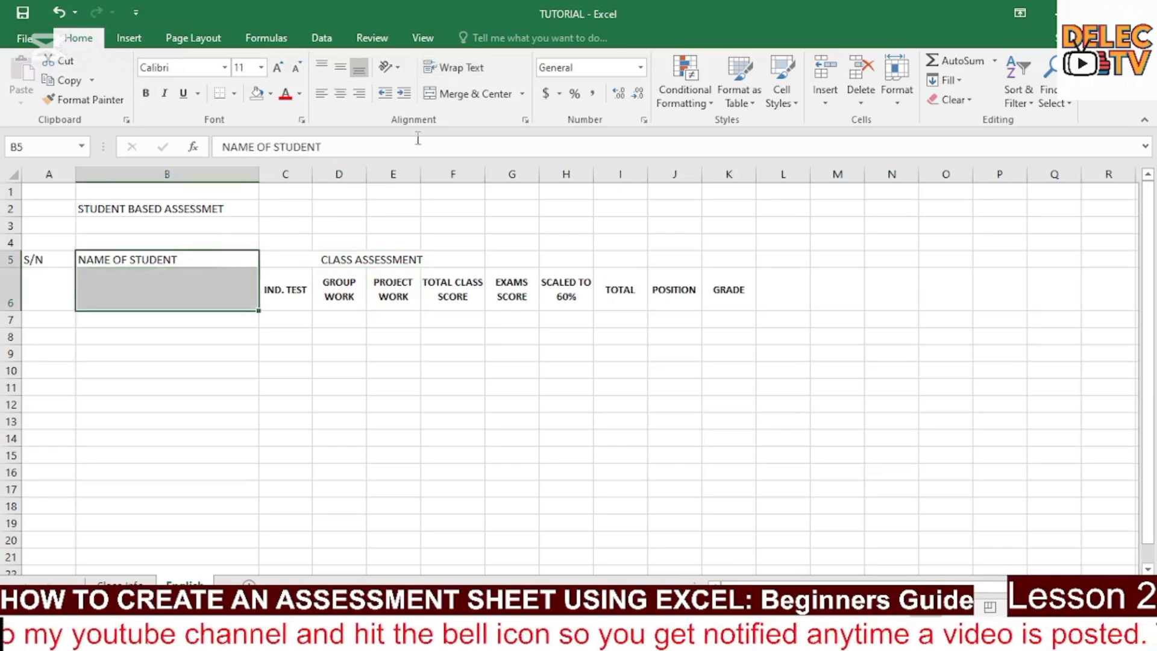
{"action": "left_click", "coordinate": [470, 98]}
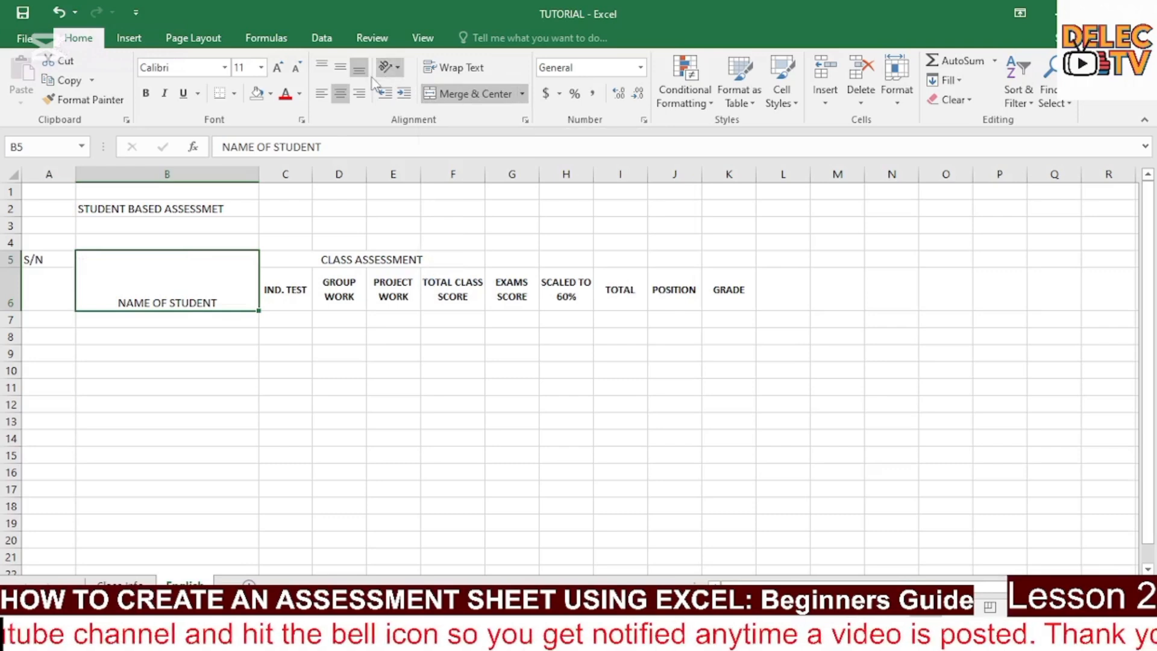
- Merge and centre S/N over cells A5 and A6, and middle-align both the NAME OF STUDENT and S/N headings vertically
{"action": "left_click", "coordinate": [341, 70]}
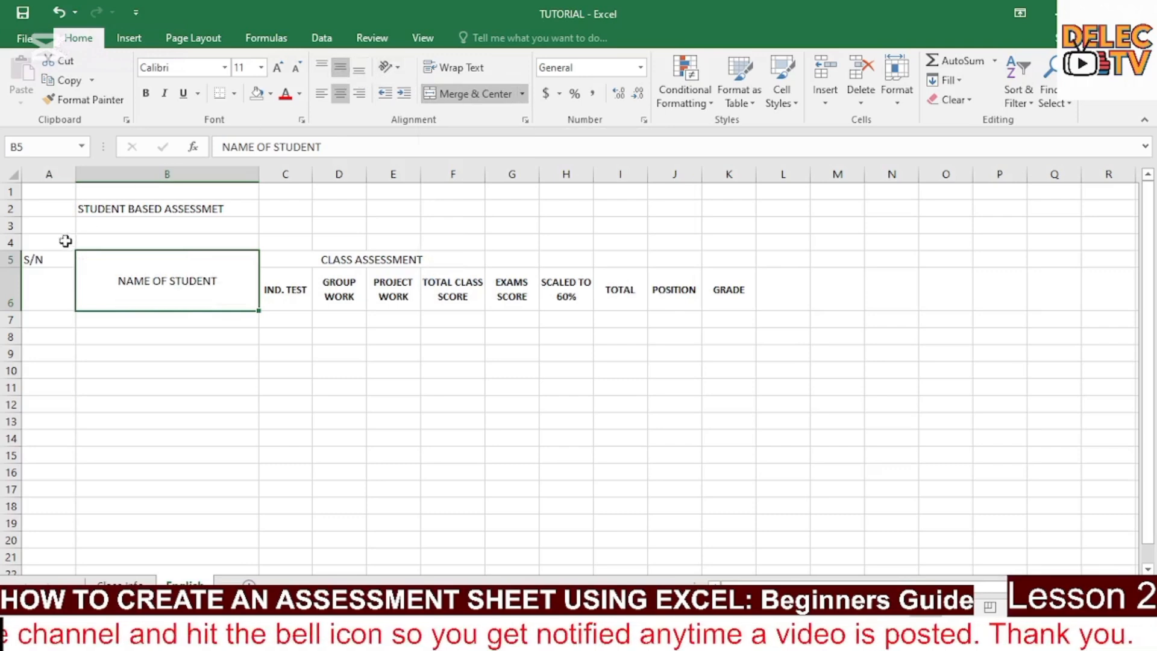
{"action": "left_click", "coordinate": [63, 259]}
{"action": "left_click_drag", "start_coordinate": [63, 259], "coordinate": [57, 289]}
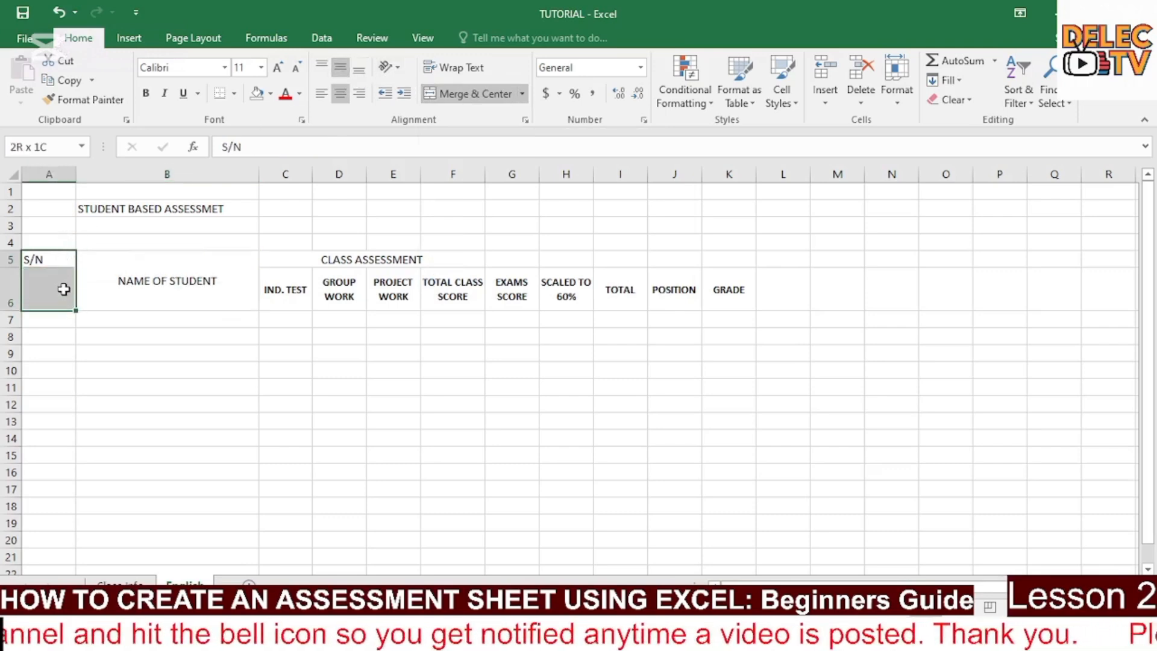
{"action": "left_click", "coordinate": [459, 99]}
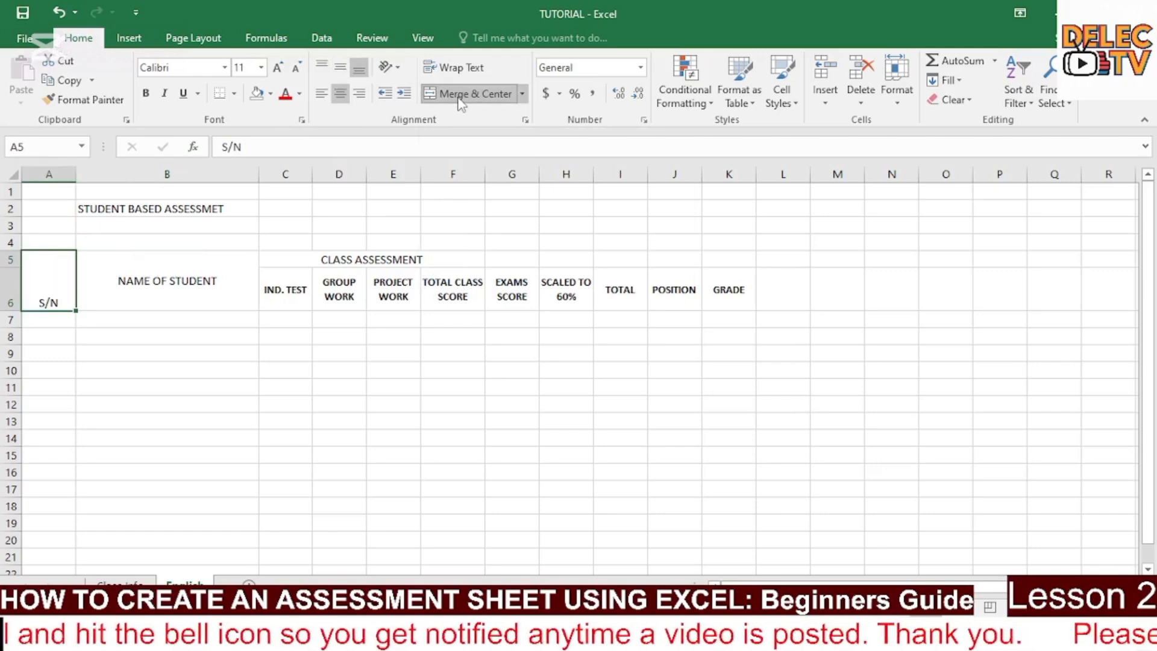
{"action": "left_click", "coordinate": [339, 68]}
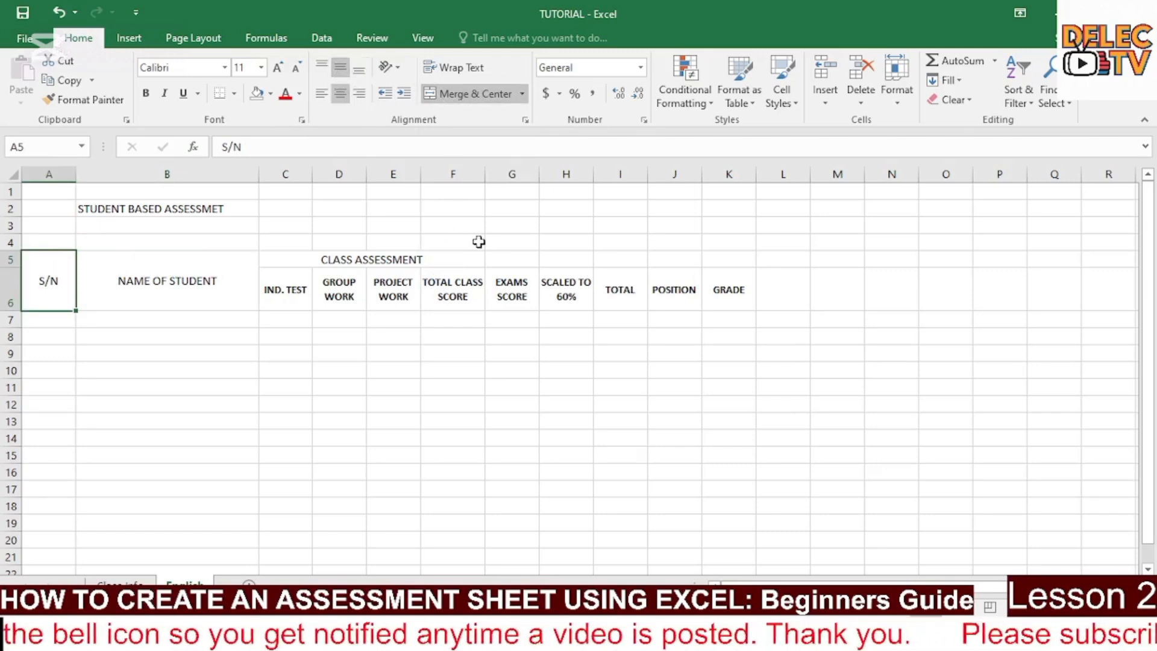
- Make the merged CLASS ASSESSMENT heading in row 5 bold
{"action": "left_click", "coordinate": [333, 260]}
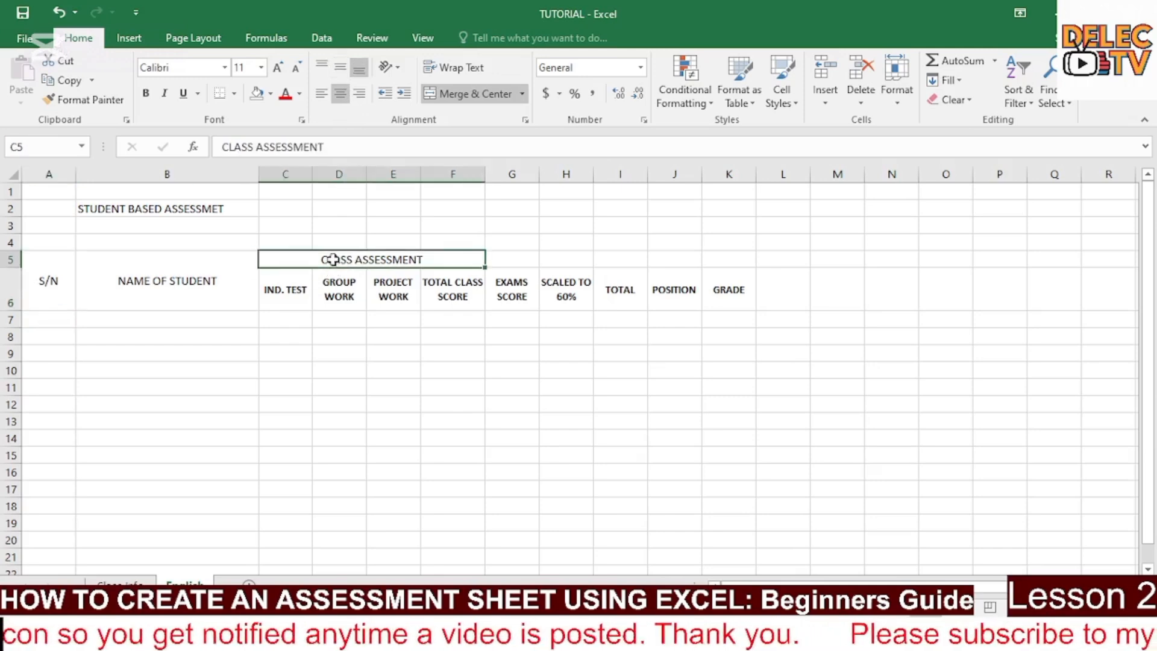
{"action": "left_click", "coordinate": [146, 95]}
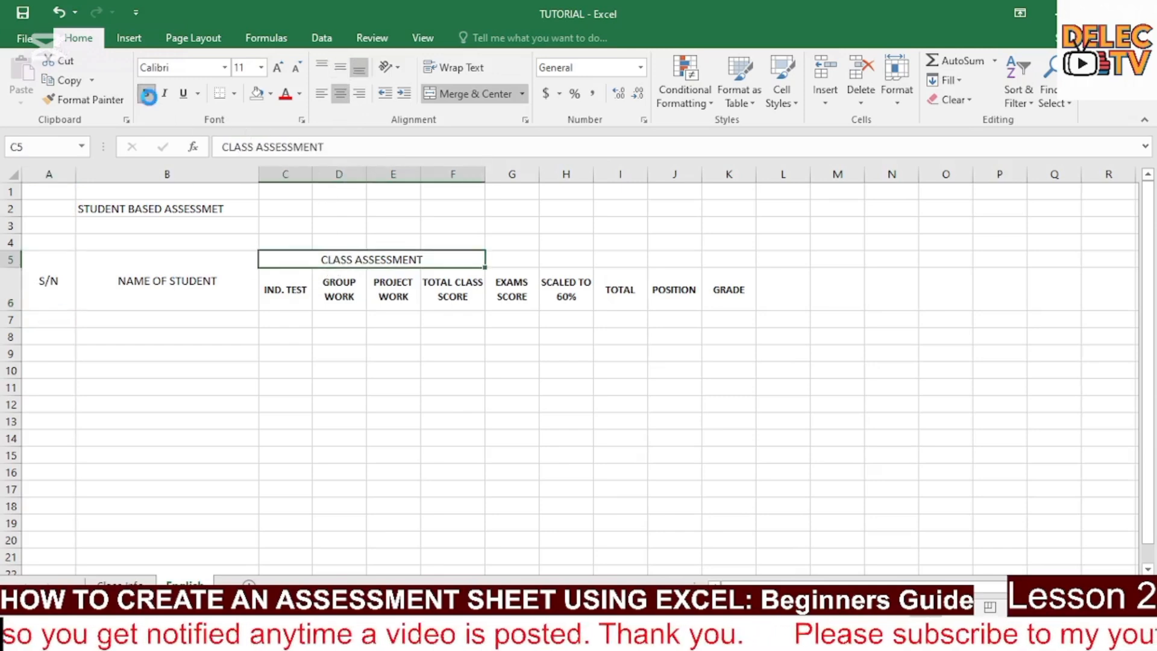
{"action": "left_click", "coordinate": [148, 95]}
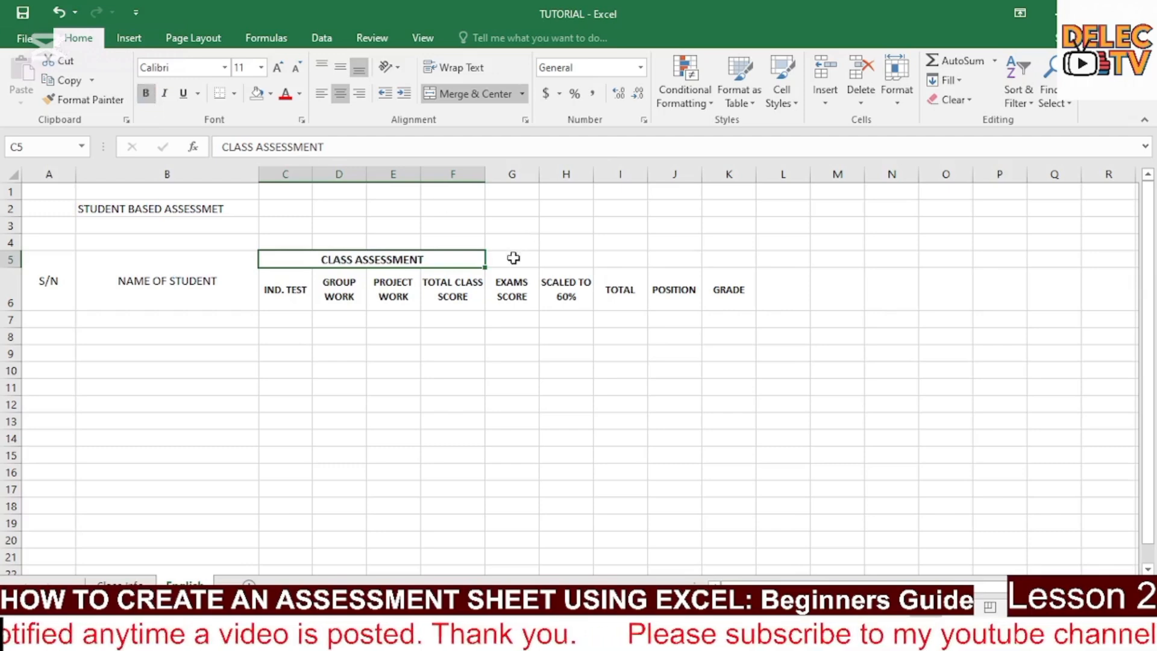
- Enter the heading EXAMINATION in cell G5, above the exams score column
{"action": "left_click_drag", "start_coordinate": [513, 258], "coordinate": [542, 256]}
{"action": "type", "text": "EXAM"}
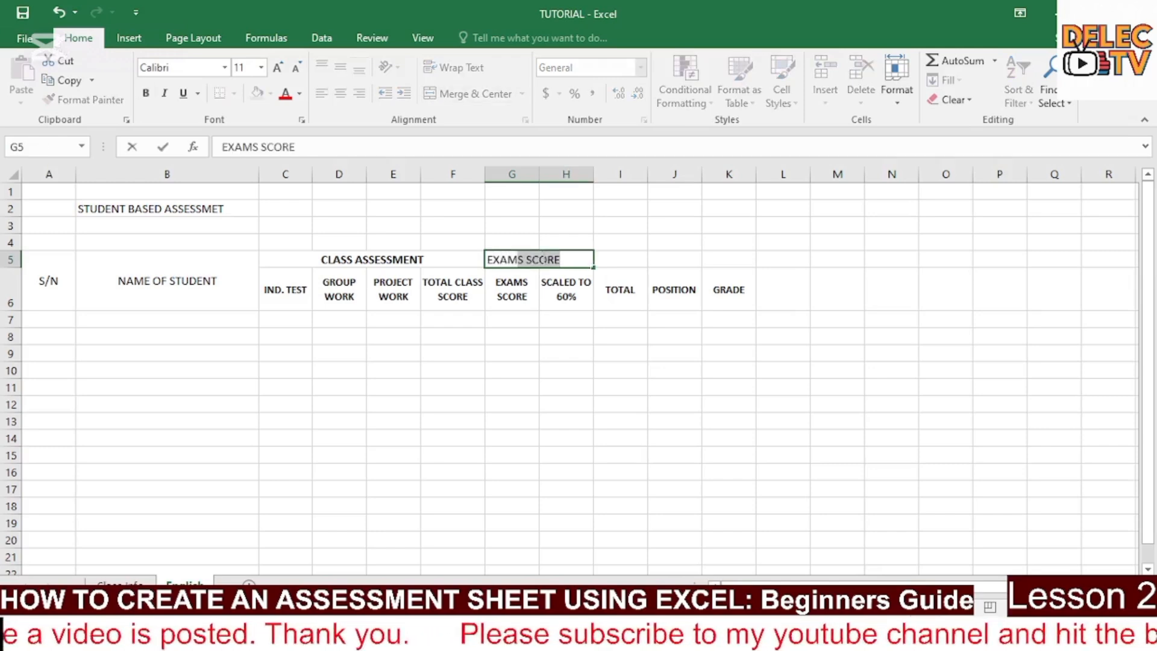
{"action": "type", "text": "A"}
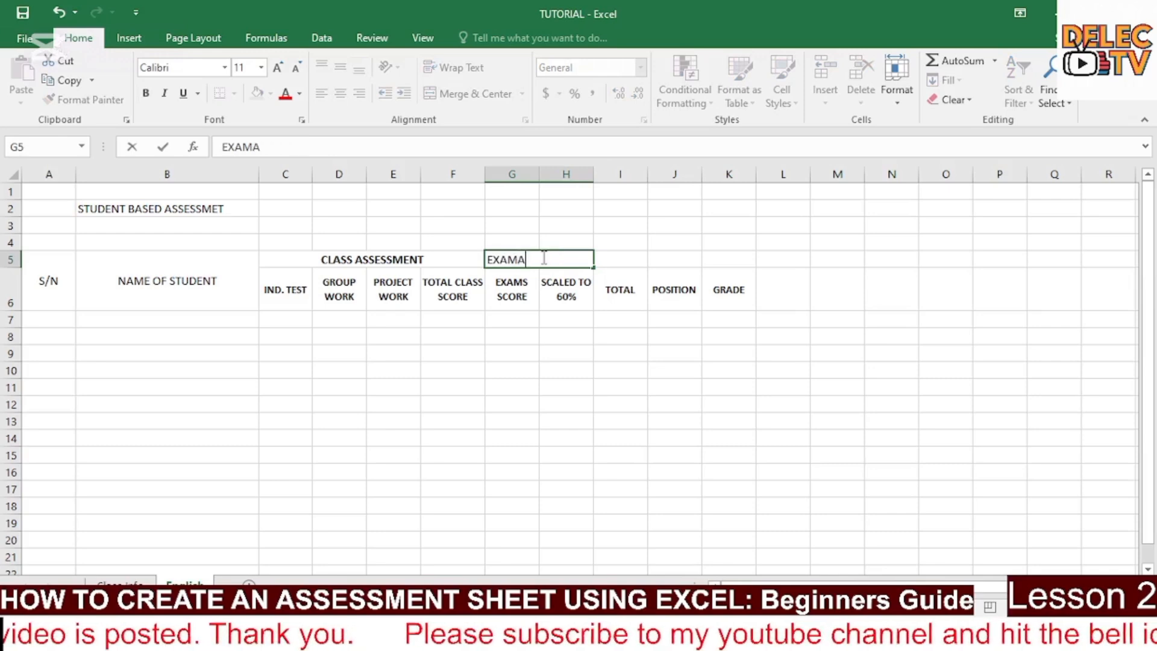
{"action": "key", "text": "BackSpace"}
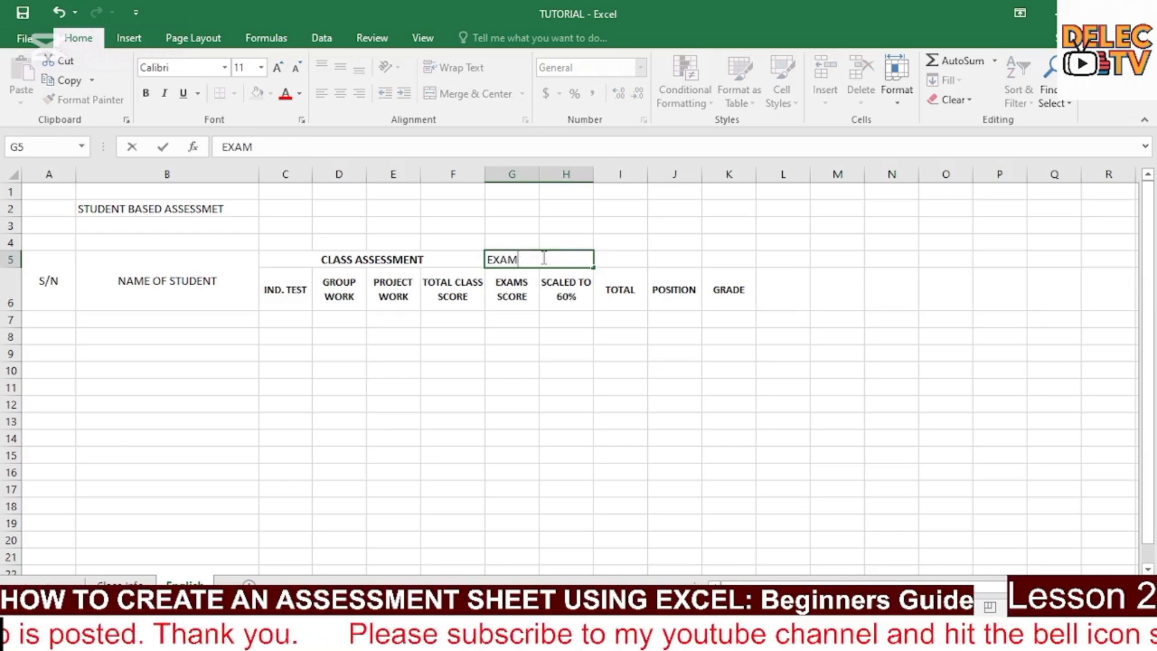
{"action": "type", "text": "INATION"}
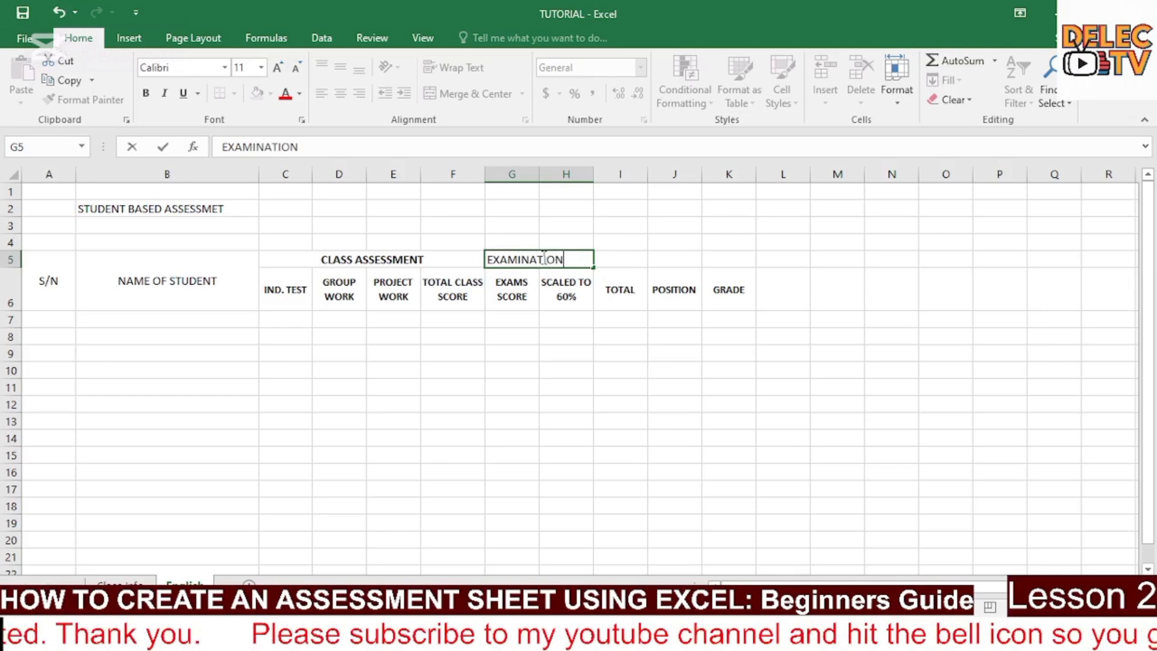
{"action": "left_click", "coordinate": [544, 258]}
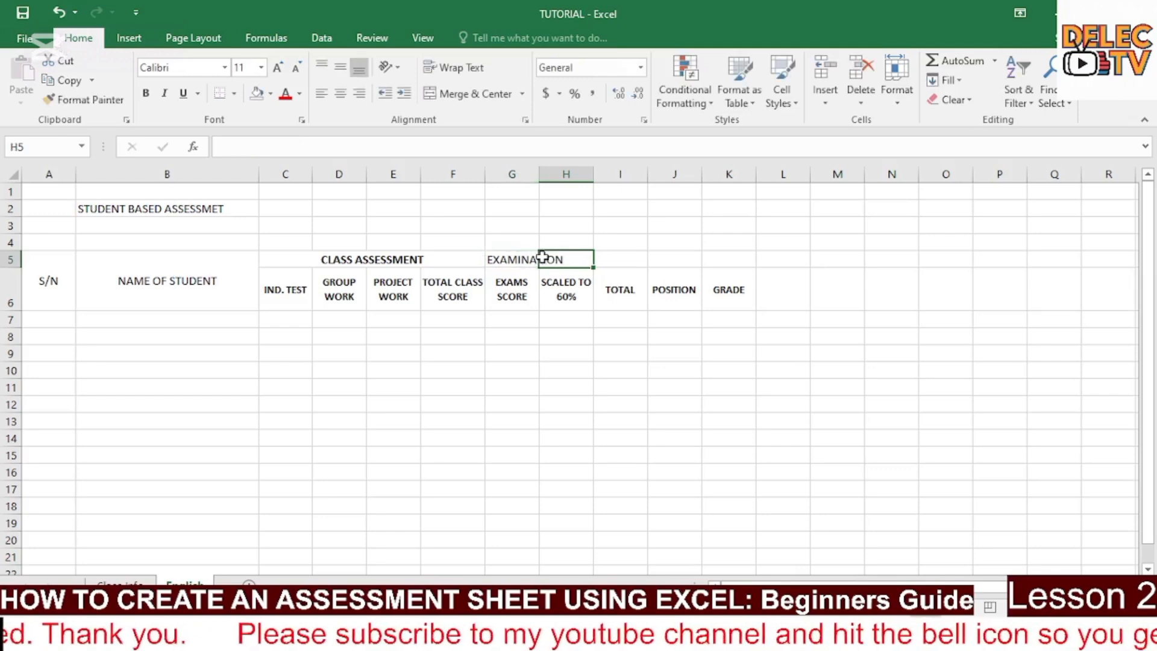
- Merge and centre the EXAMINATION heading across cells G5 and H5, and make it bold
{"action": "left_click_drag", "start_coordinate": [529, 258], "coordinate": [561, 253]}
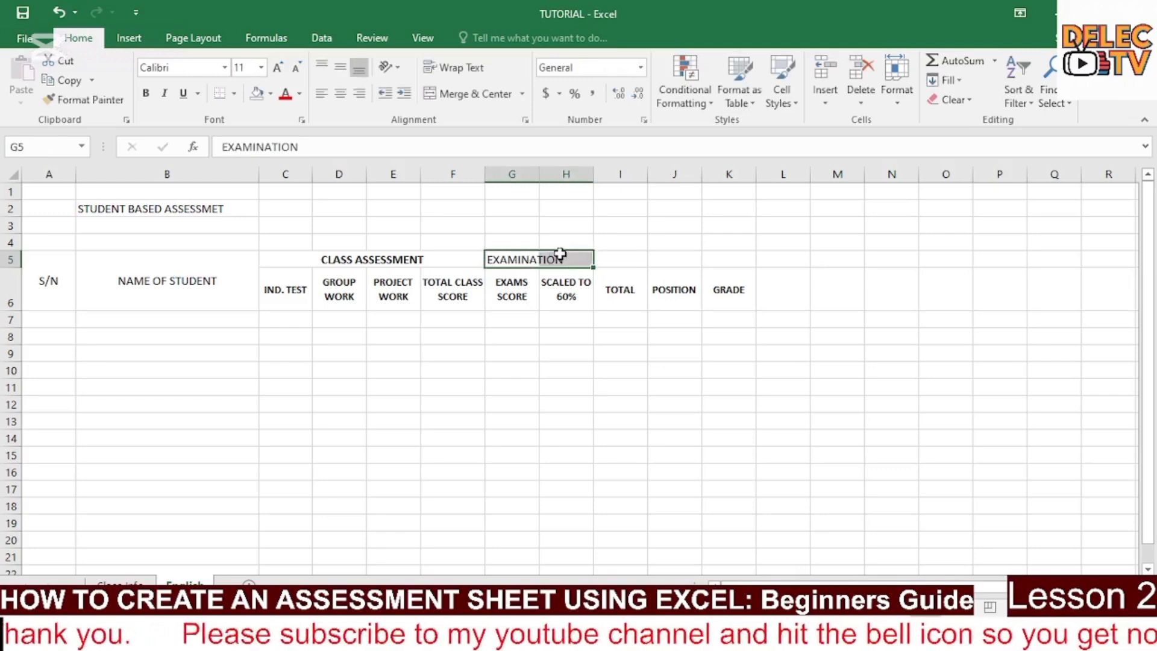
{"action": "left_click", "coordinate": [491, 94]}
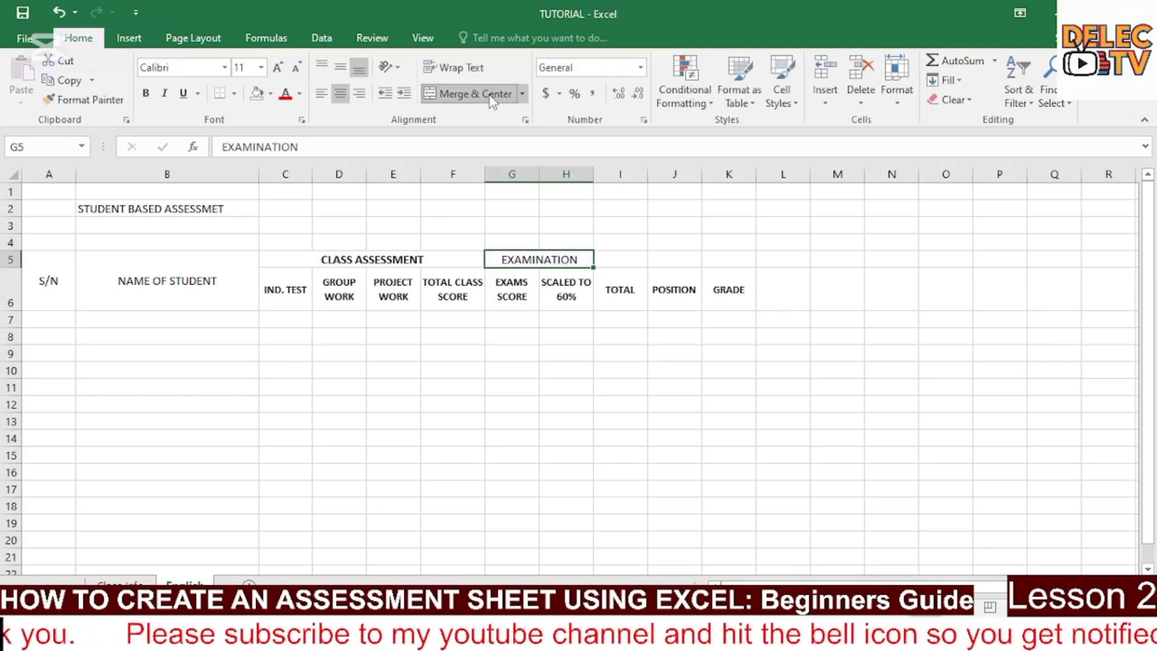
{"action": "left_click", "coordinate": [146, 94]}
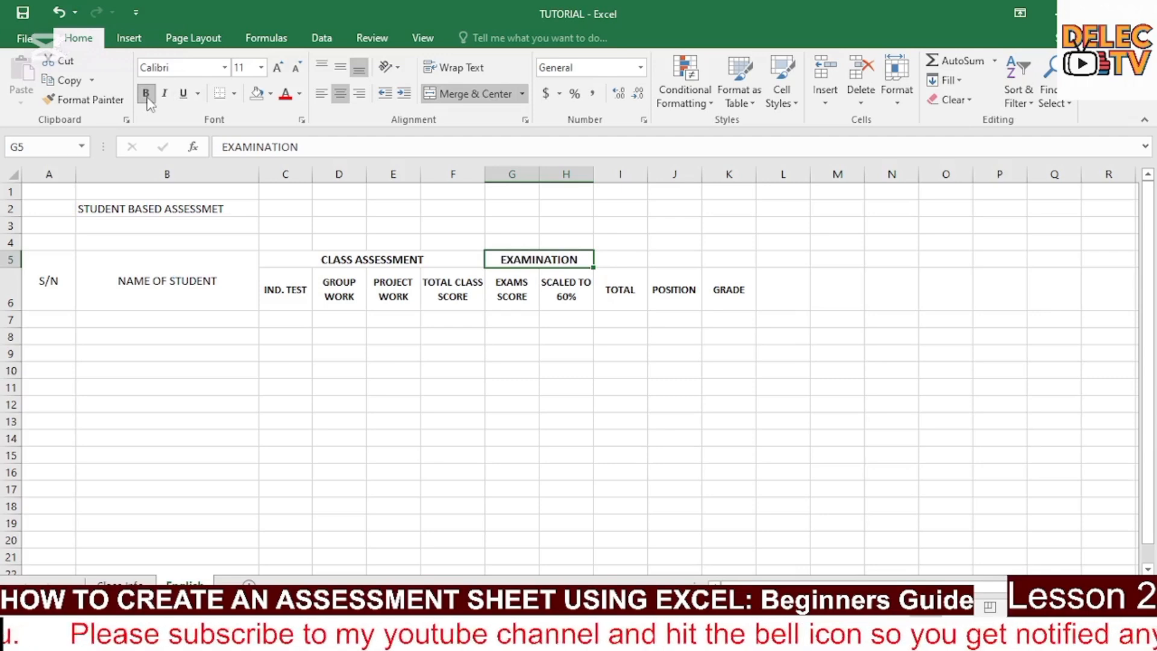
{"action": "left_click", "coordinate": [624, 262]}
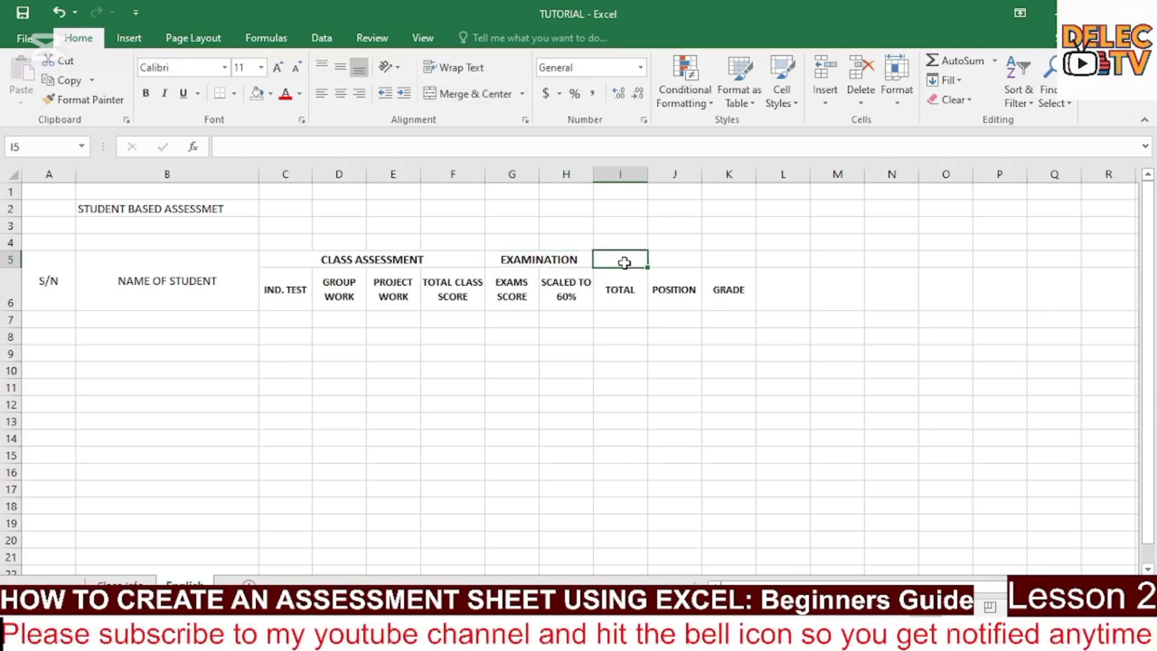
- Enter 10 MARKS in C7 and D7 and 20 MARKS in E7, and reduce the font size of these three cells to 10
{"action": "left_click", "coordinate": [290, 320]}
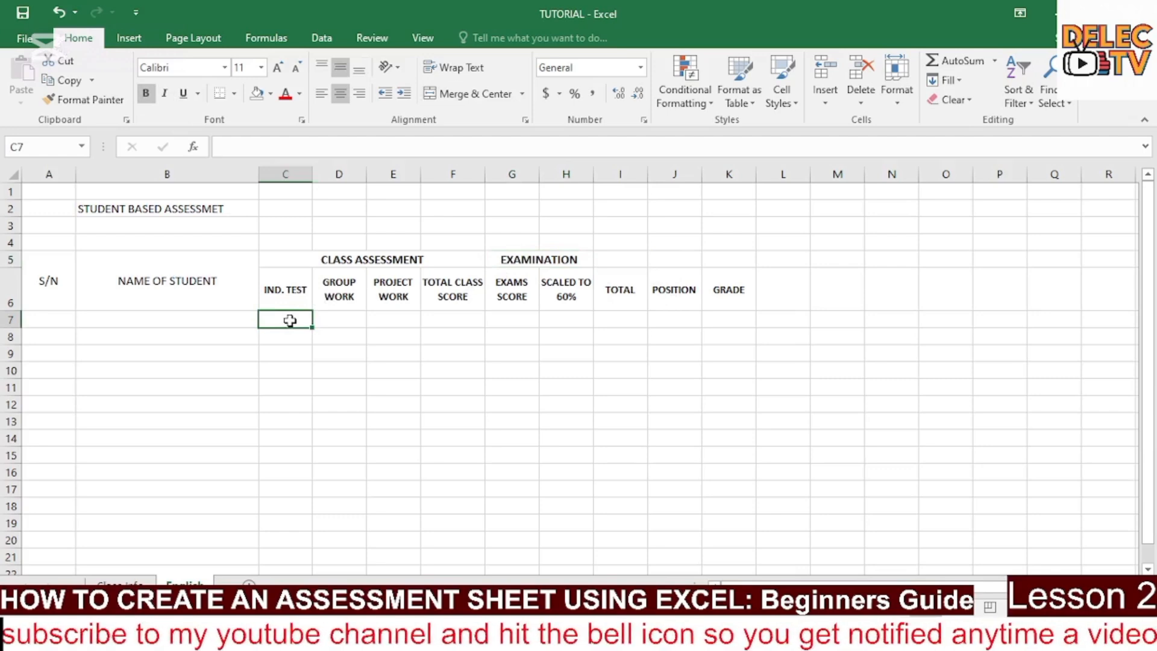
{"action": "type", "text": "10"}
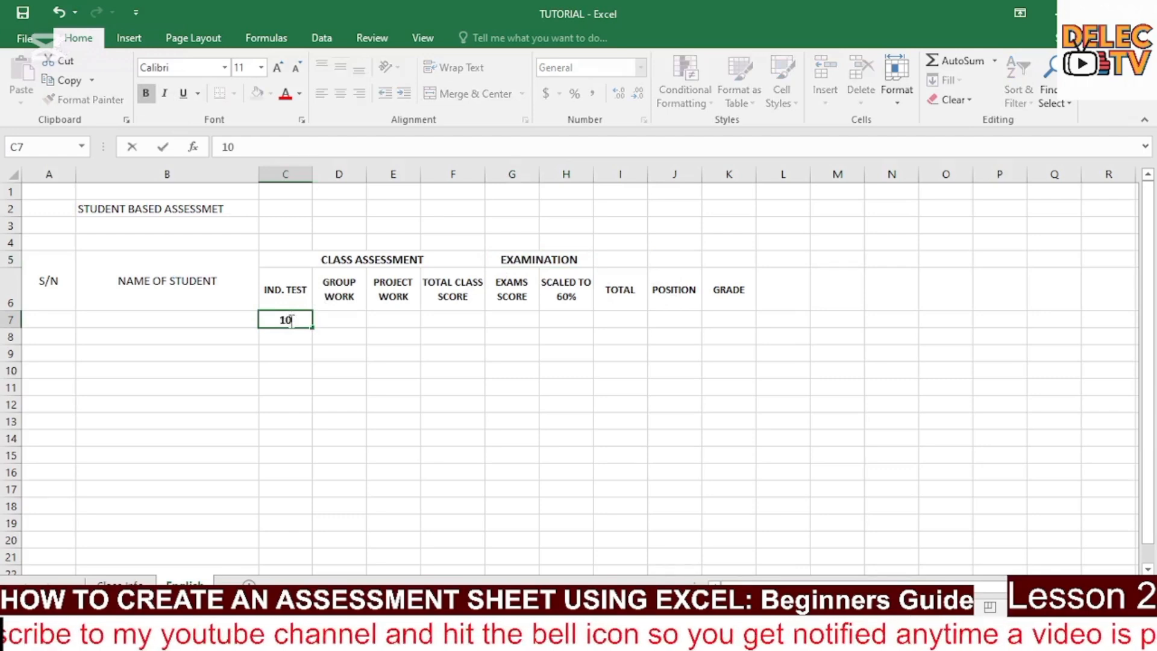
{"action": "type", "text": " MARKS"}
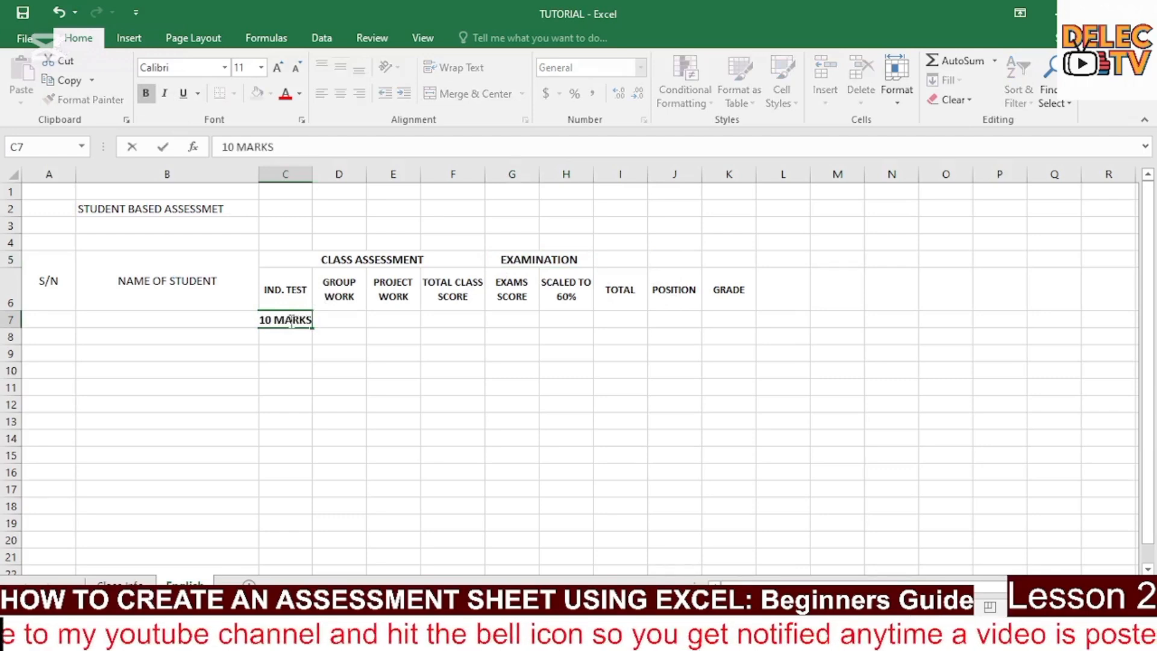
{"action": "key", "text": "Tab"}
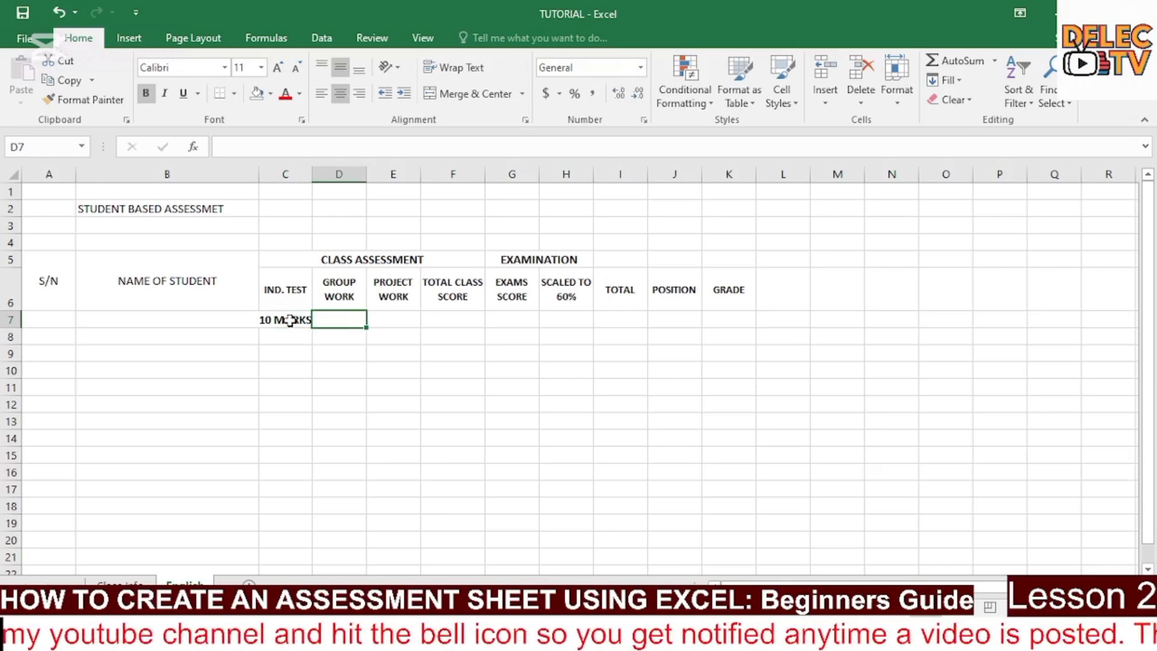
{"action": "type", "text": "10 MARKS"}
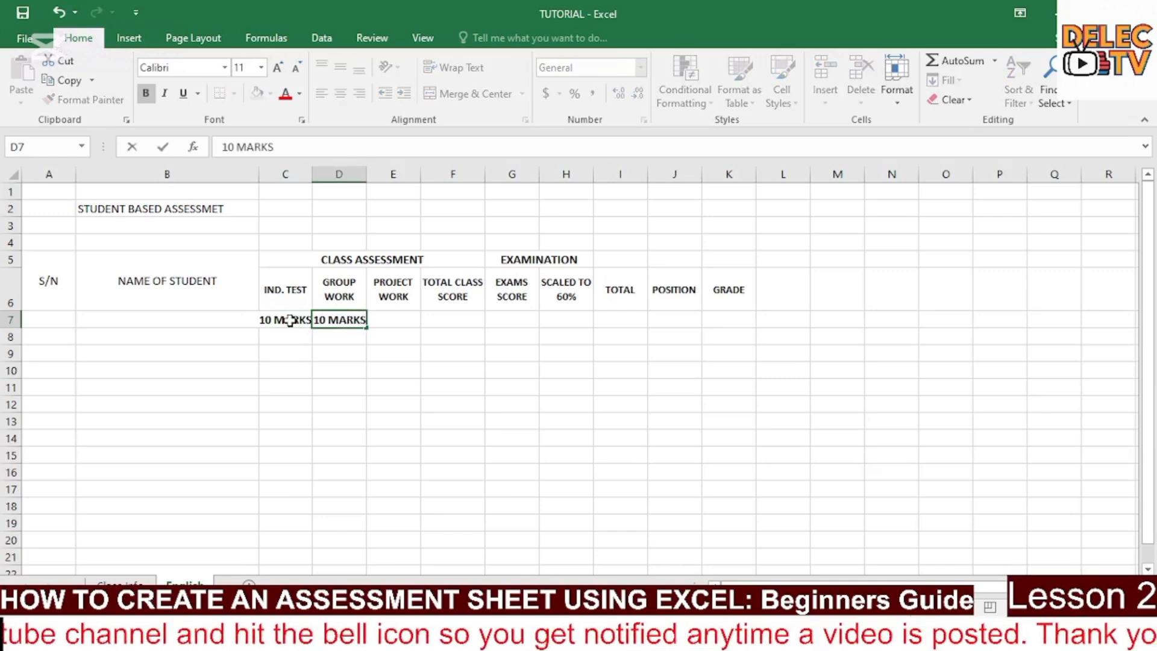
{"action": "key", "text": "Tab"}
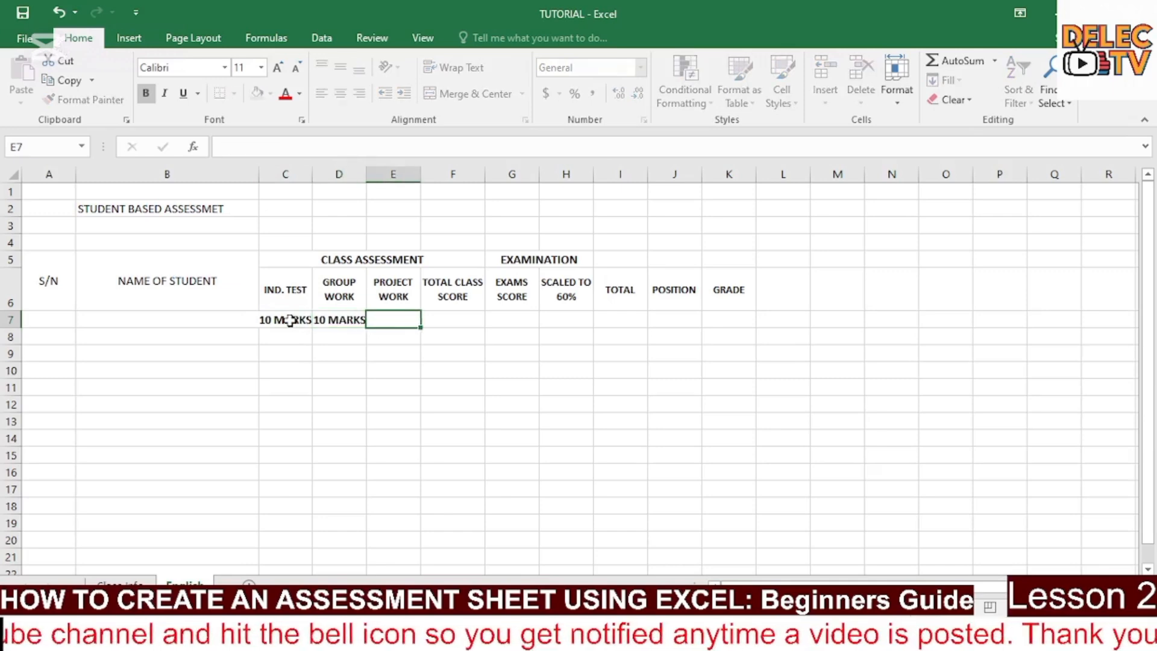
{"action": "type", "text": "20 MARKS"}
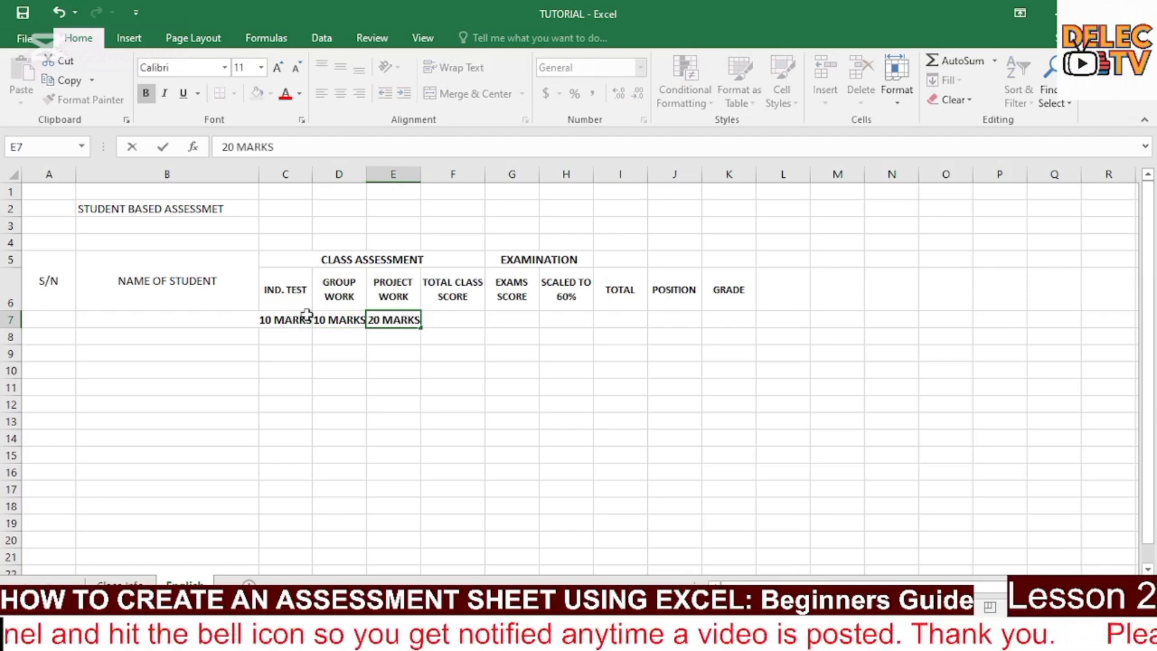
{"action": "left_click", "coordinate": [430, 322]}
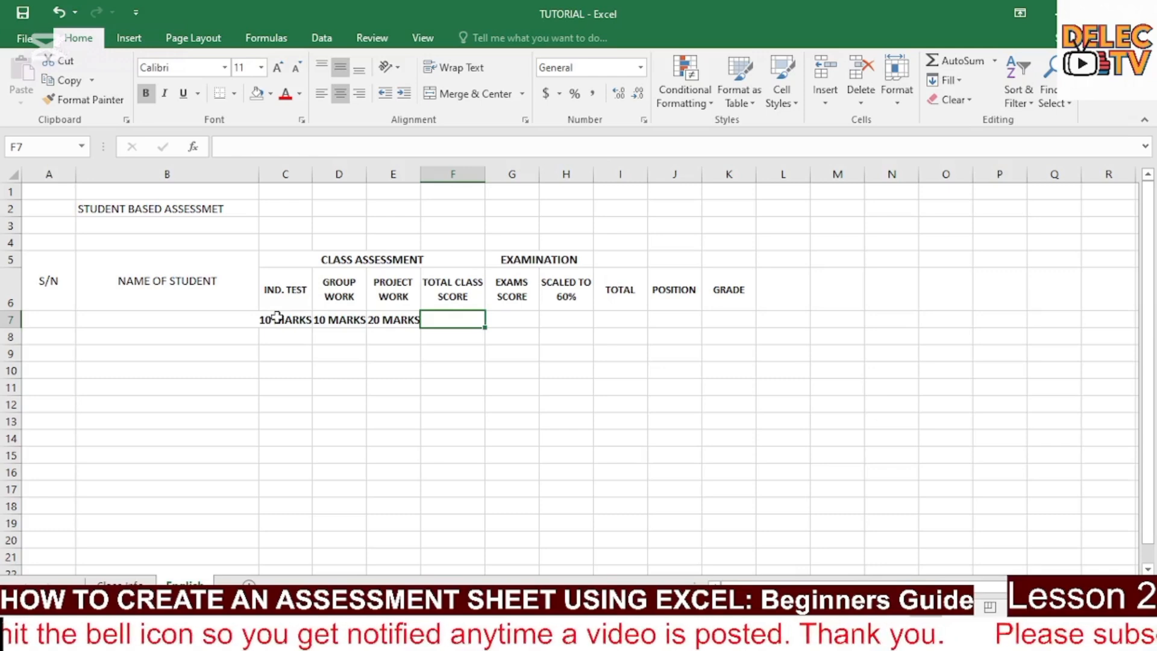
{"action": "left_click_drag", "start_coordinate": [276, 317], "coordinate": [386, 319]}
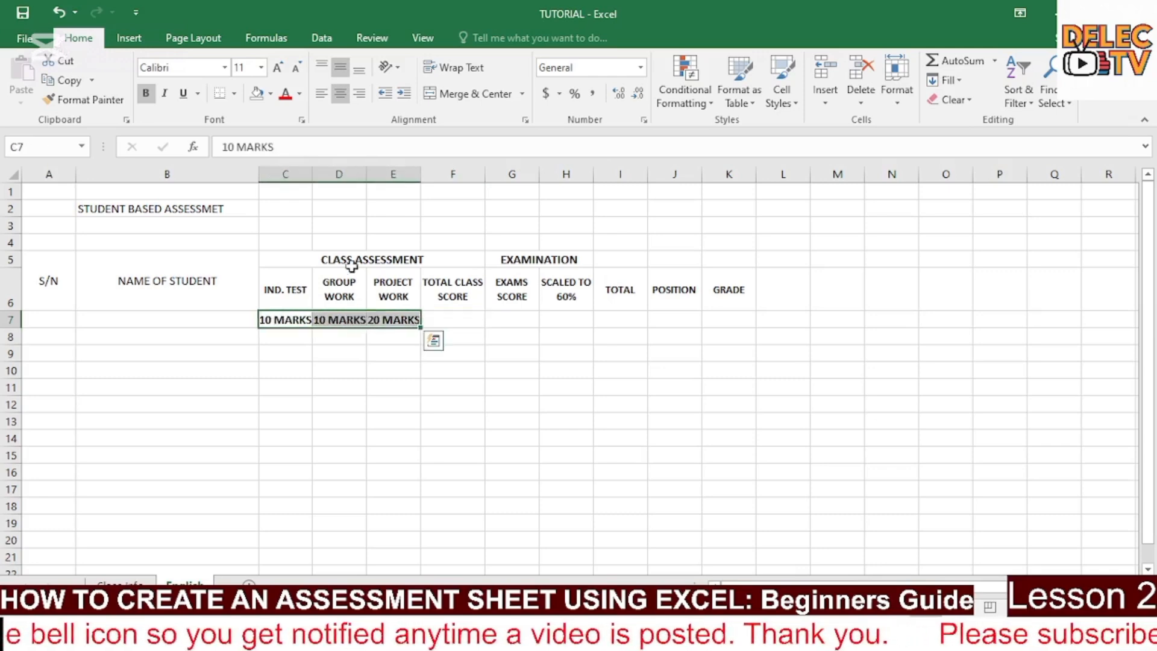
{"action": "left_click", "coordinate": [296, 67]}
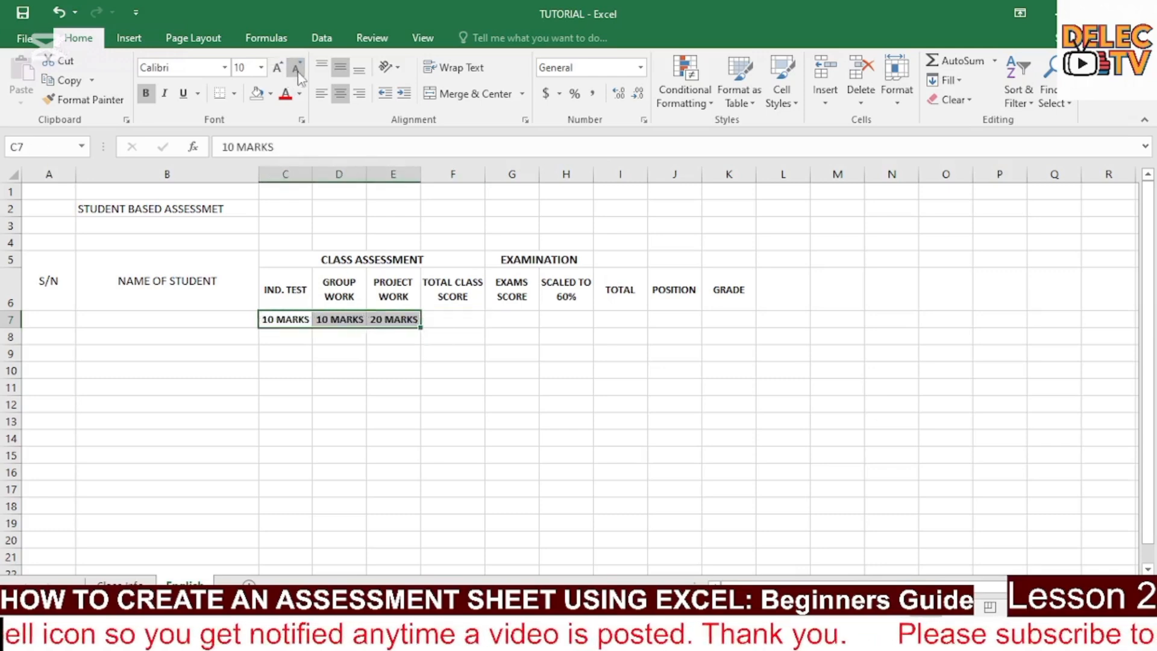
- Enter 40 MARKS in F7 under the total class score and 100 MARKS in G7 under the exams score
{"action": "left_click", "coordinate": [462, 318]}
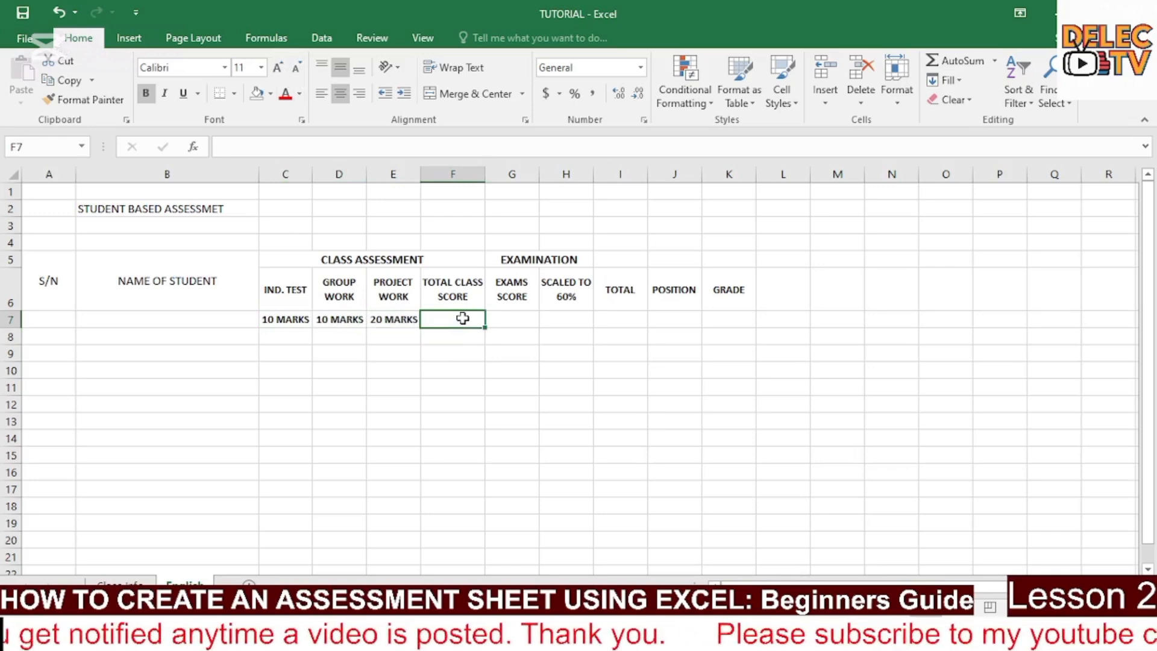
{"action": "type", "text": "40 MARKS"}
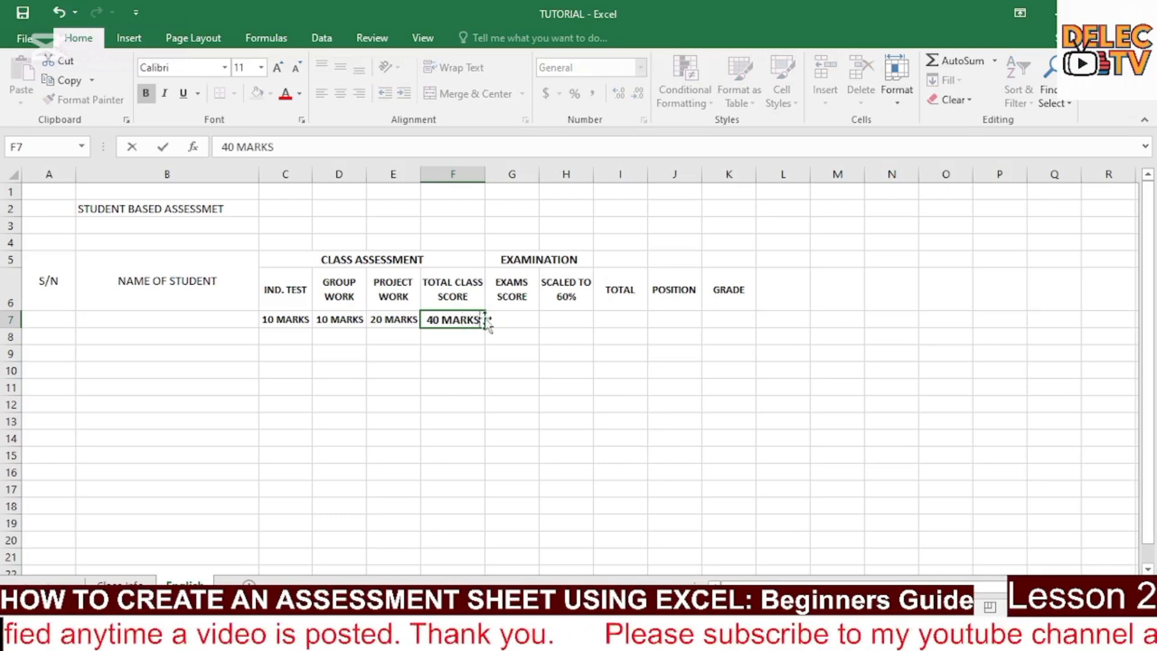
{"action": "left_click", "coordinate": [506, 319]}
{"action": "type", "text": "100"}
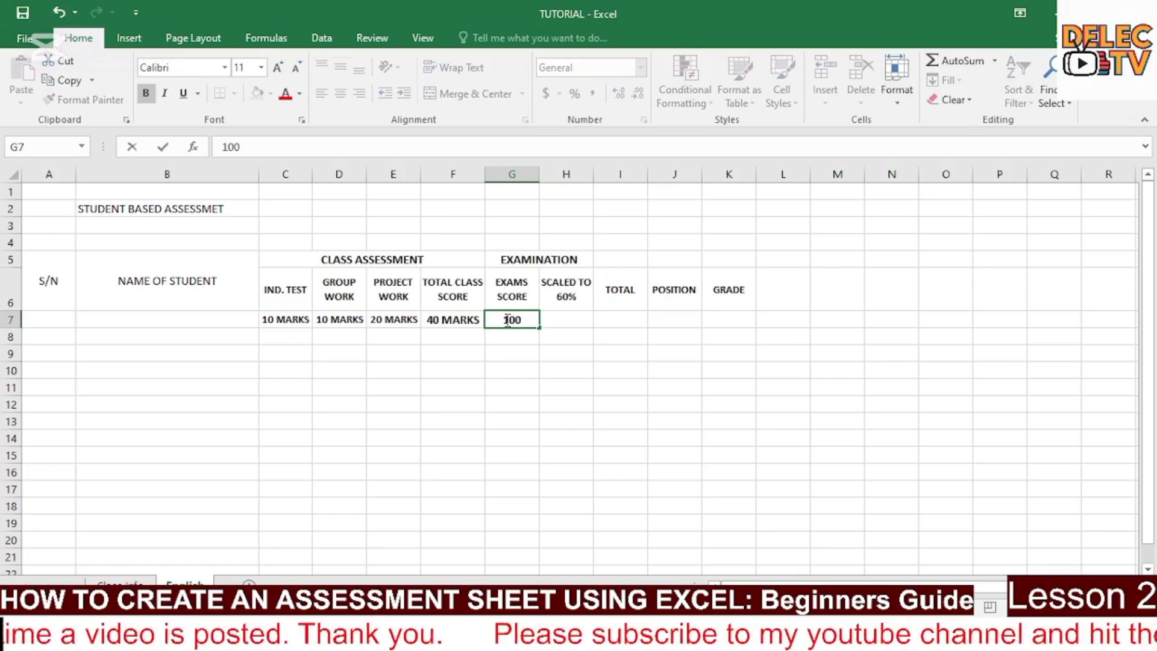
{"action": "type", "text": " MARKS"}
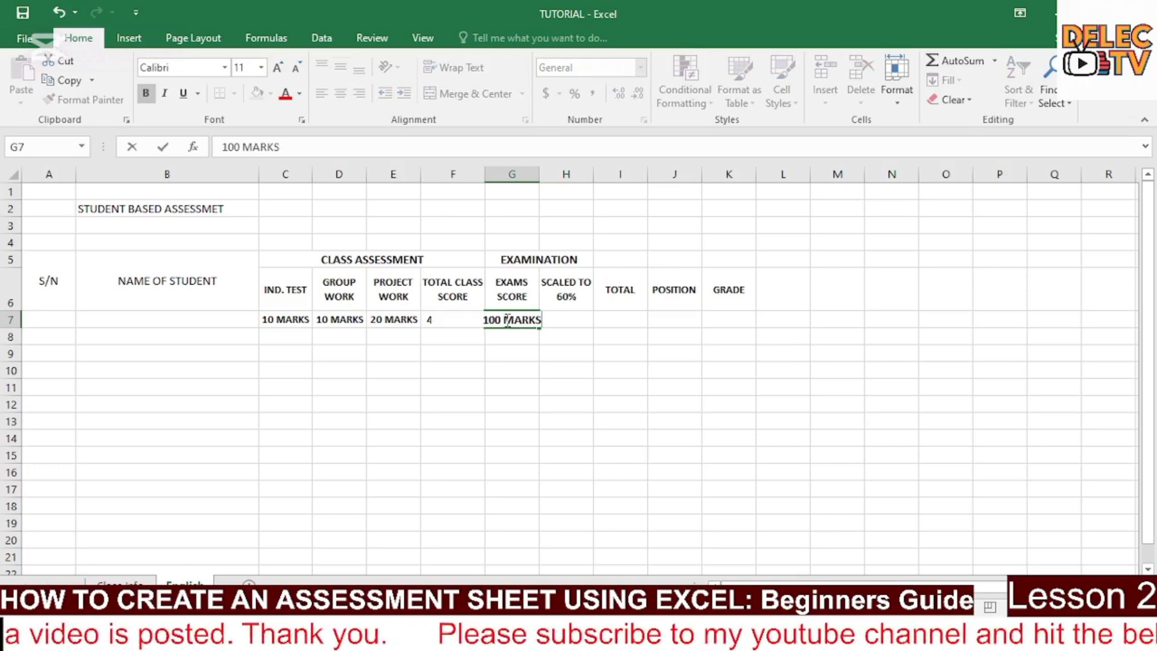
- Enter 60 MARKS in H7 under the scaled score and 100 MARKS in I7 under the total
{"action": "left_click", "coordinate": [567, 320]}
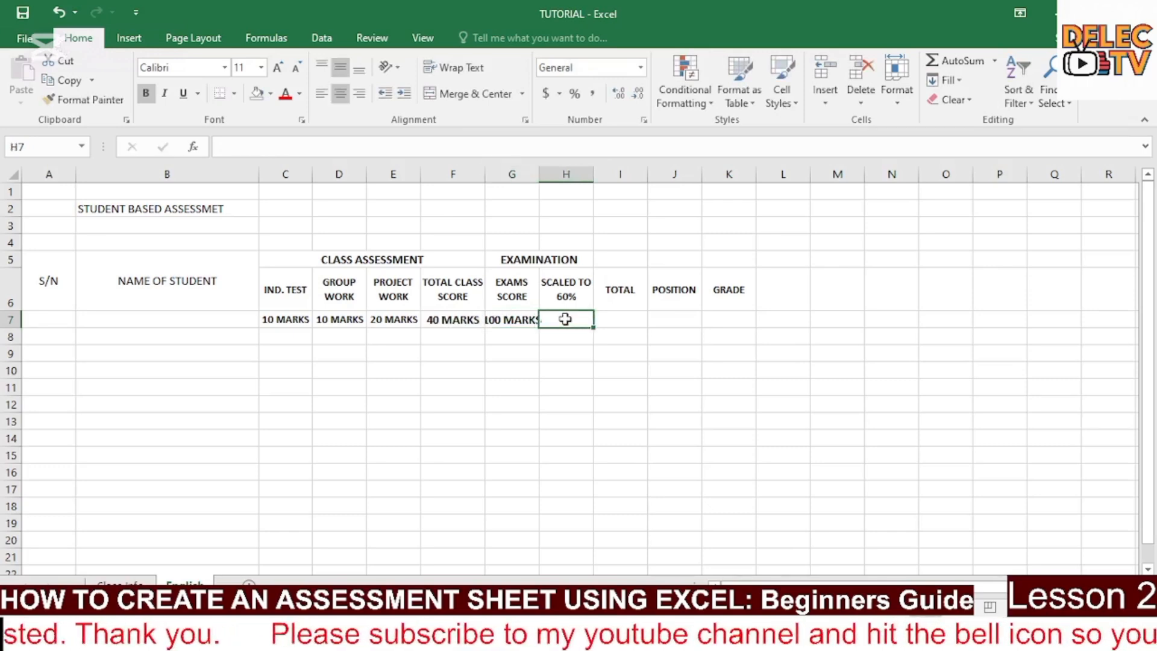
{"action": "type", "text": "60 M"}
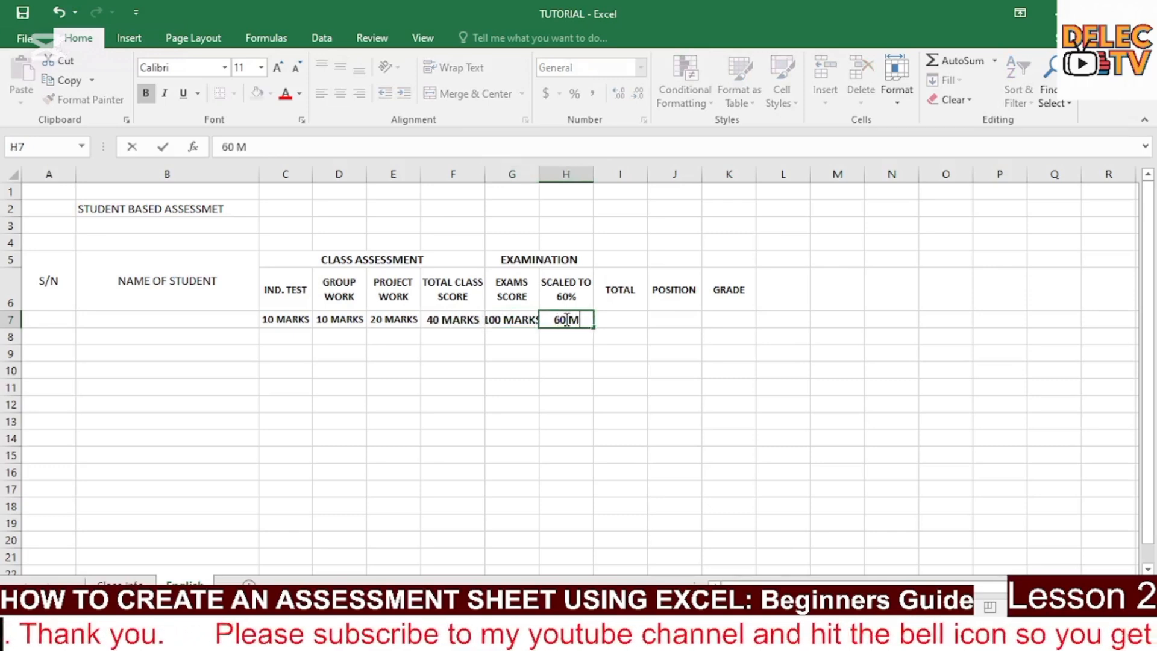
{"action": "type", "text": "ARKS"}
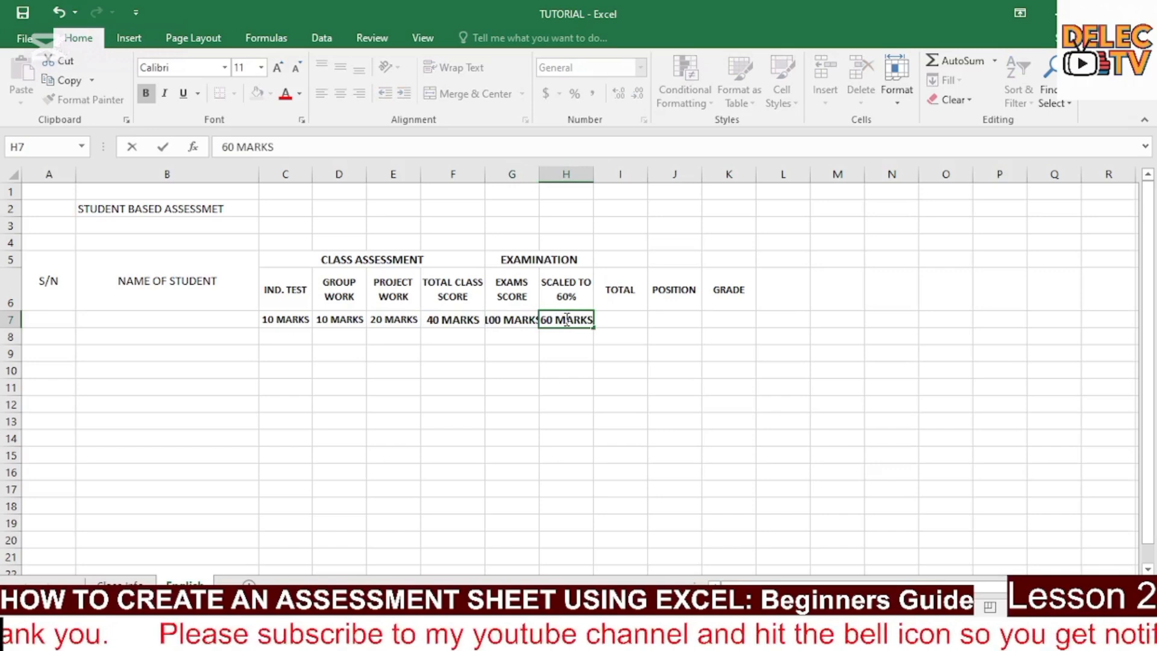
{"action": "key", "text": "Tab"}
{"action": "type", "text": "10"}
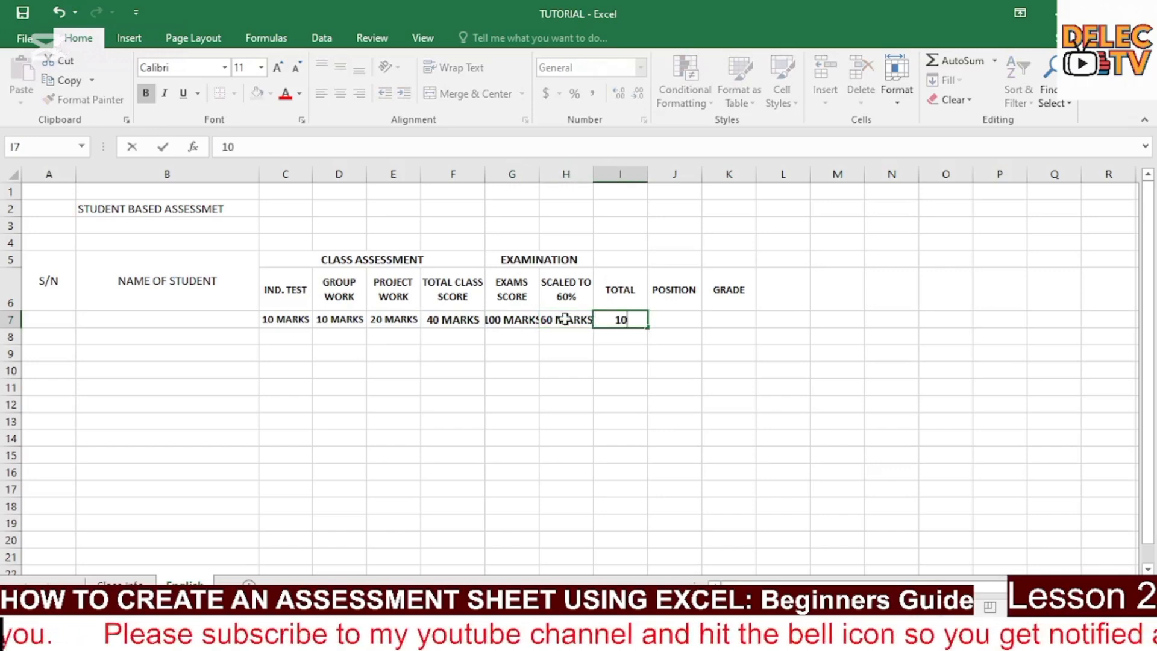
{"action": "type", "text": "0 MARKS"}
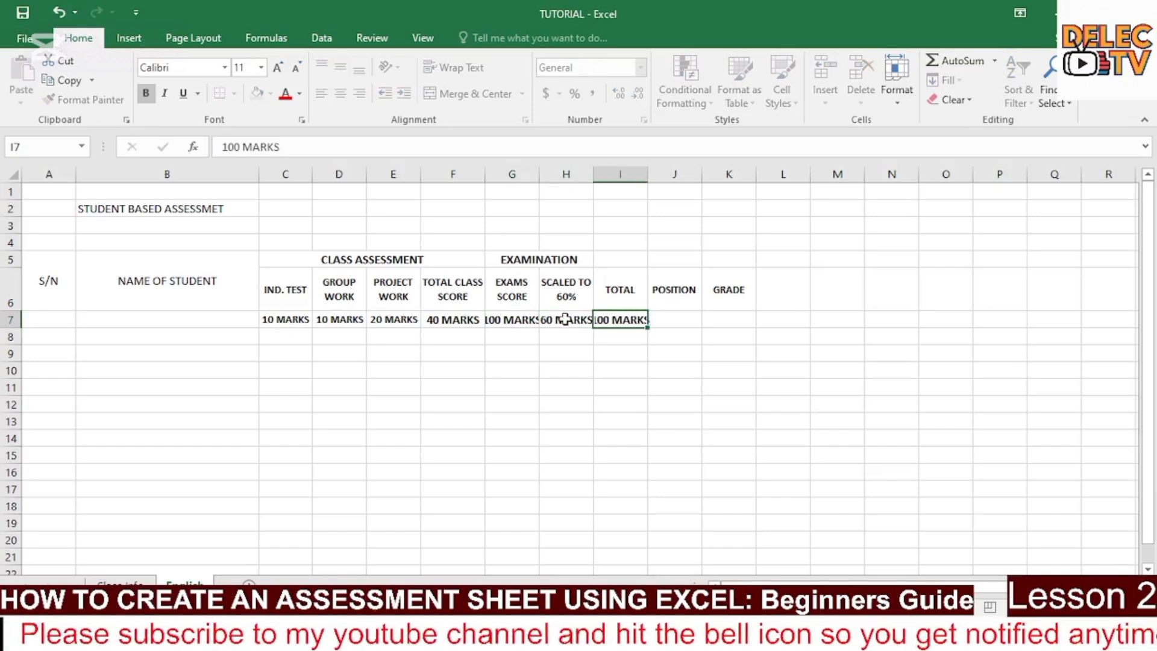
- Set the maximum marks in C7:I7 to font size 10 and colour their text red
{"action": "key", "text": "Tab"}
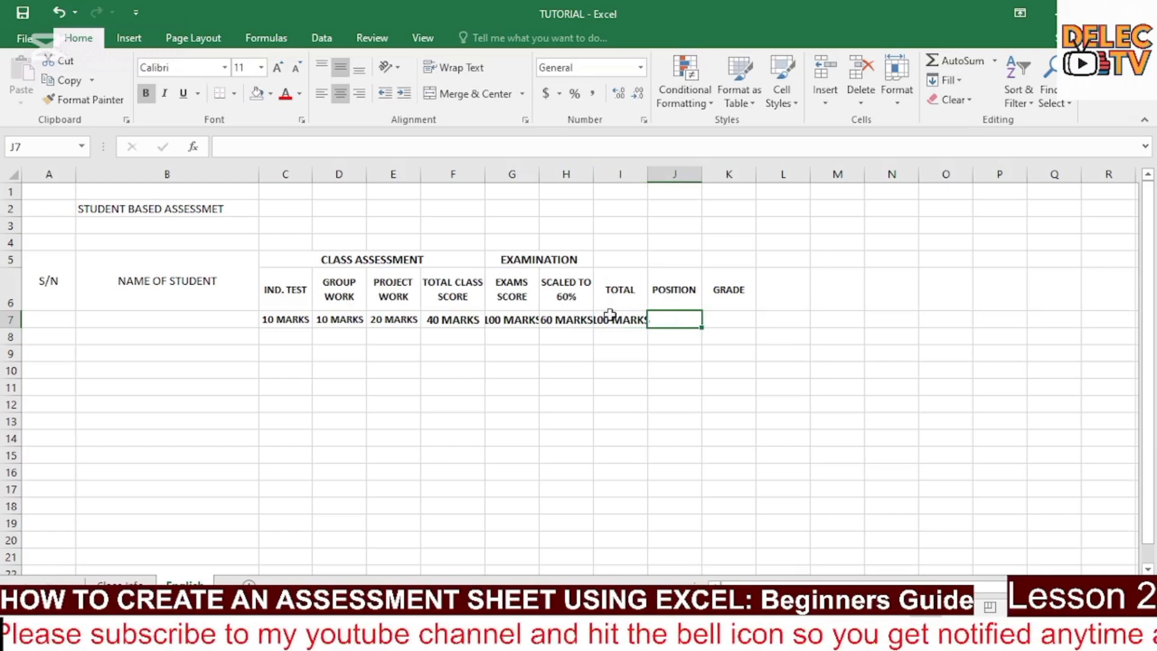
{"action": "left_click_drag", "start_coordinate": [276, 321], "coordinate": [617, 316]}
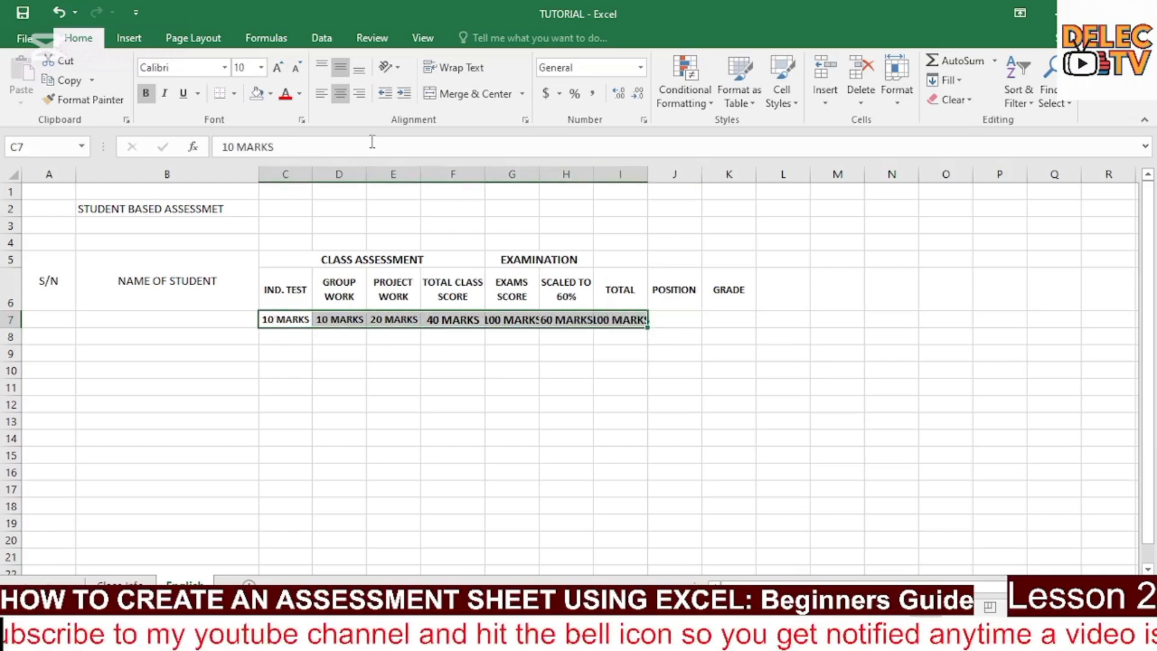
{"action": "left_click", "coordinate": [261, 68]}
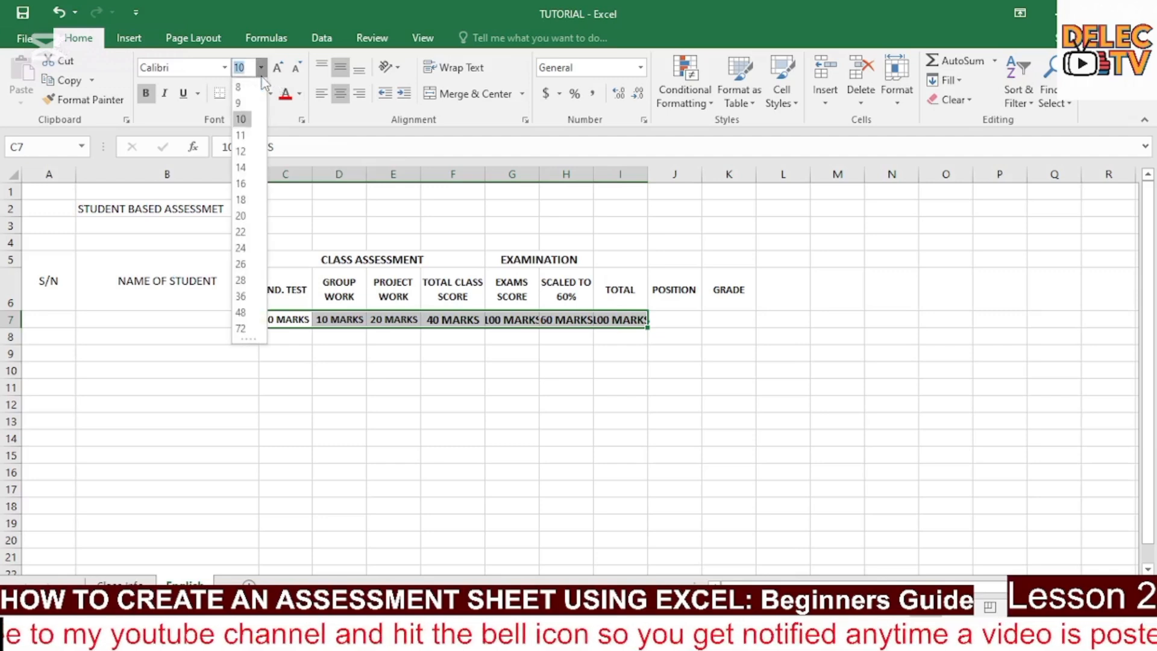
{"action": "left_click", "coordinate": [243, 121]}
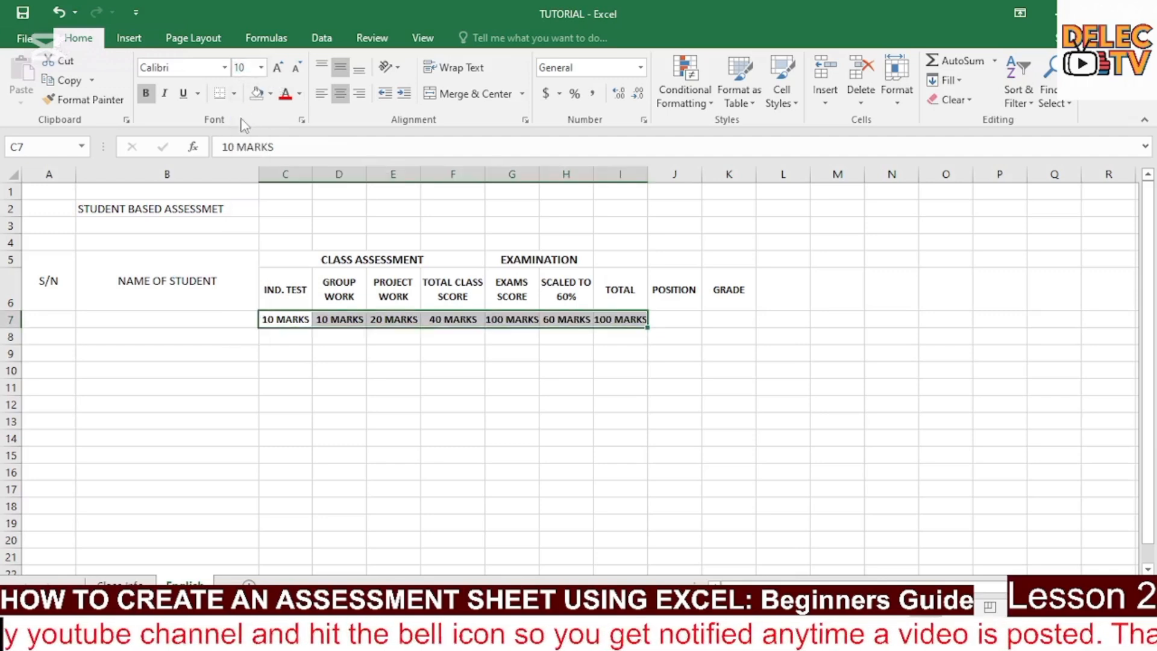
{"action": "left_click", "coordinate": [286, 93]}
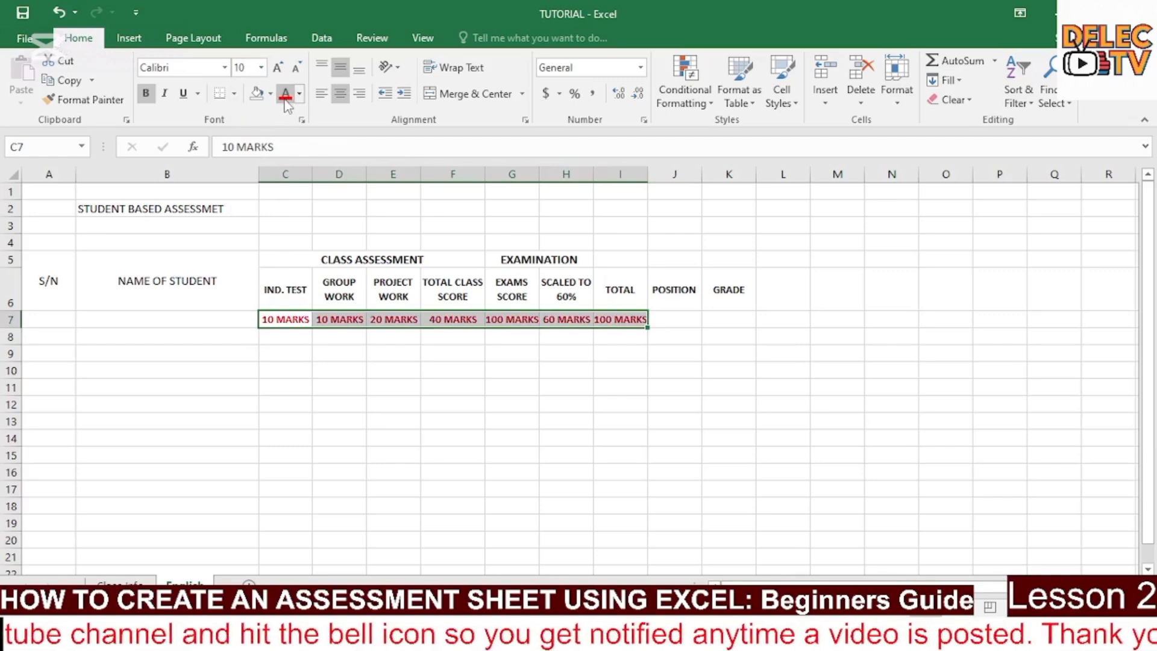
- Merge and centre the POSITION heading across J6:J7 and the GRADE heading across K6:K7
{"action": "left_click", "coordinate": [679, 318]}
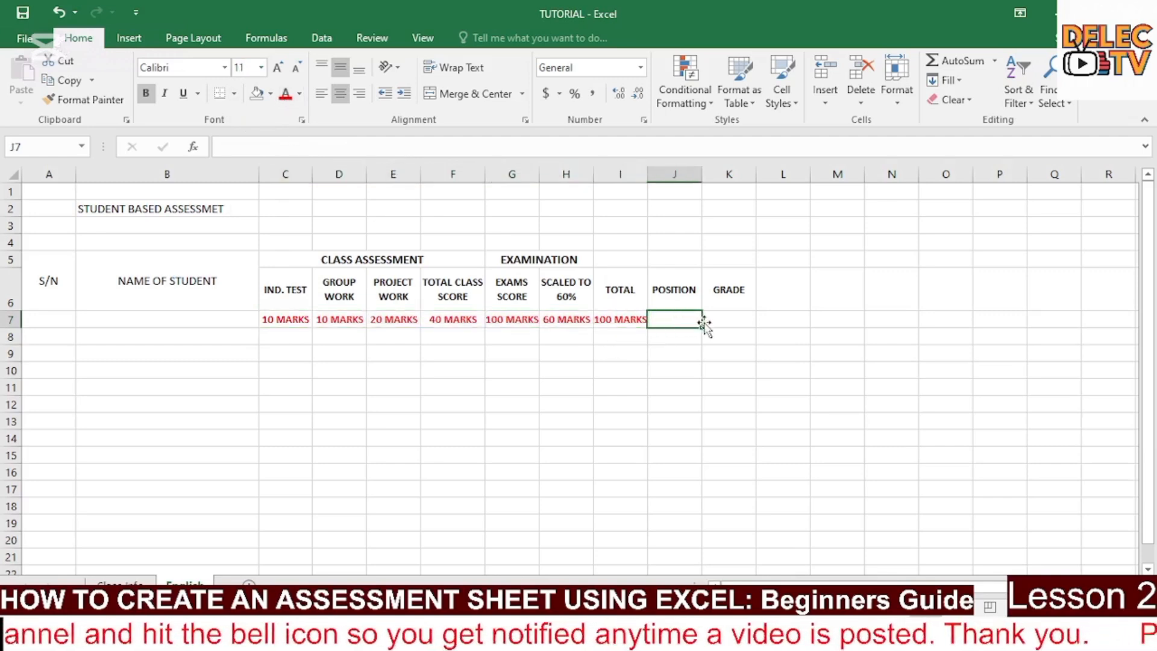
{"action": "left_click_drag", "start_coordinate": [683, 299], "coordinate": [682, 319]}
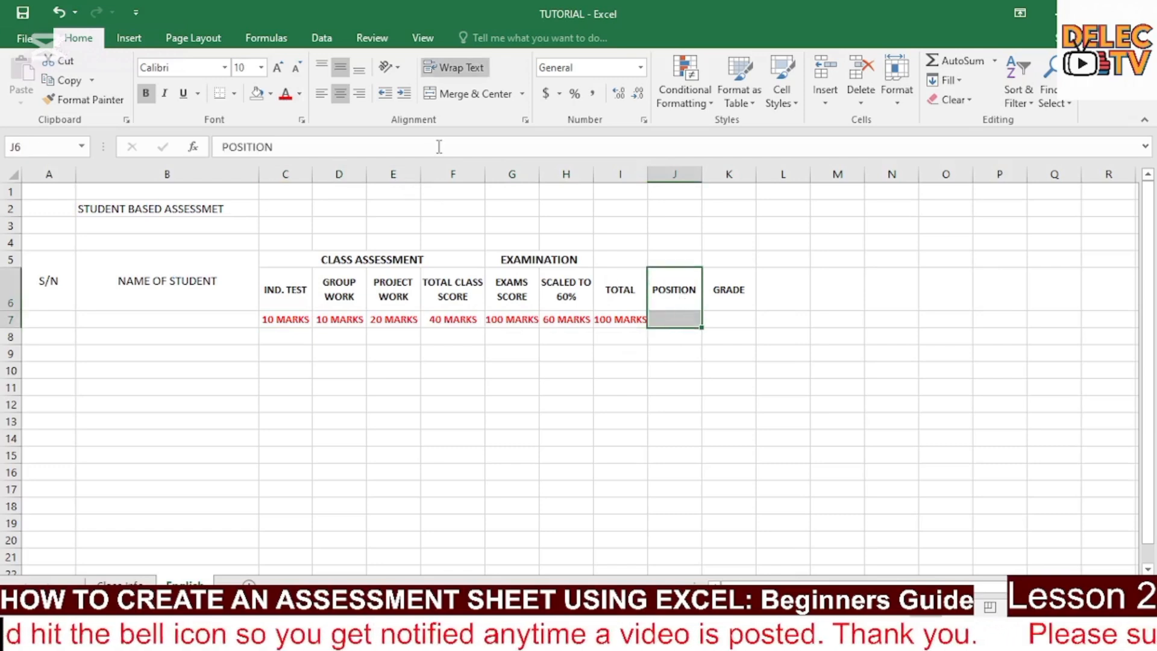
{"action": "left_click", "coordinate": [469, 93]}
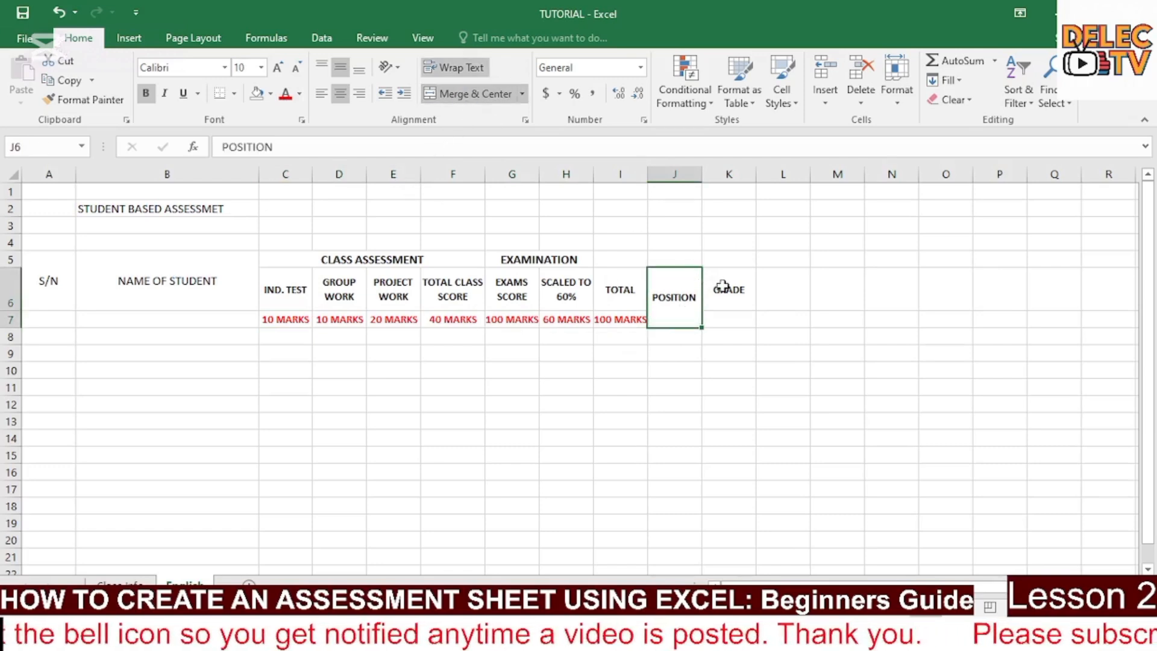
{"action": "left_click_drag", "start_coordinate": [723, 286], "coordinate": [729, 319]}
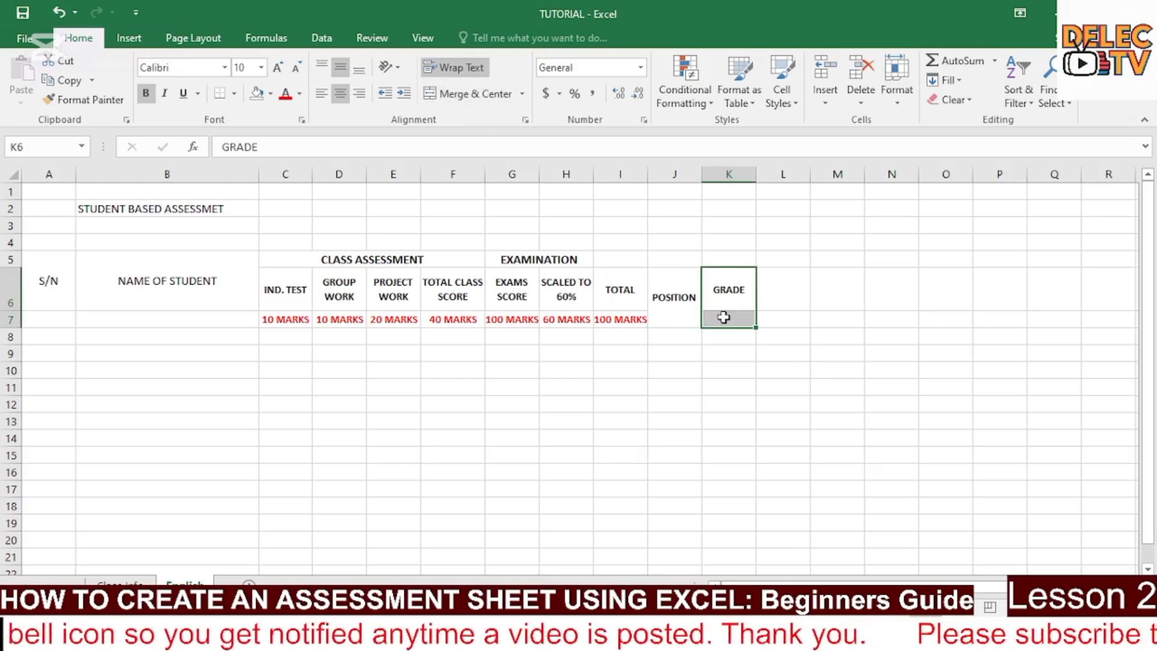
{"action": "left_click", "coordinate": [486, 96]}
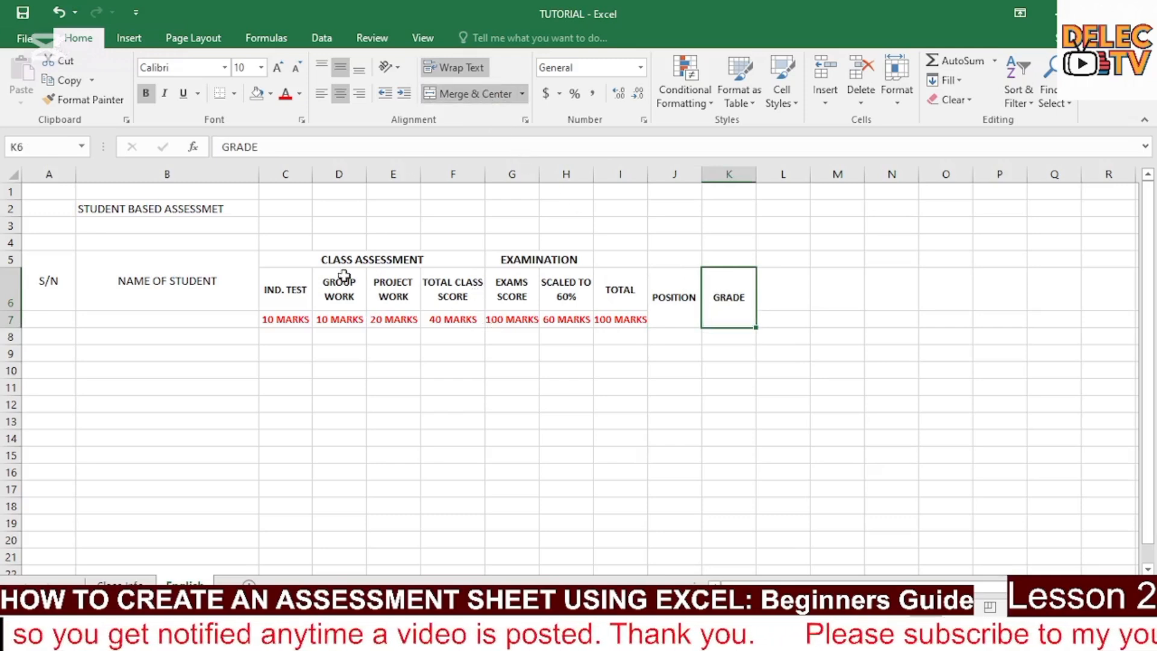
- Extend the merged NAME OF STUDENT heading to B5:B7 and the S/N heading to A5:A7, keeping both centred
{"action": "left_click", "coordinate": [133, 294]}
{"action": "left_click_drag", "start_coordinate": [132, 293], "coordinate": [134, 317]}
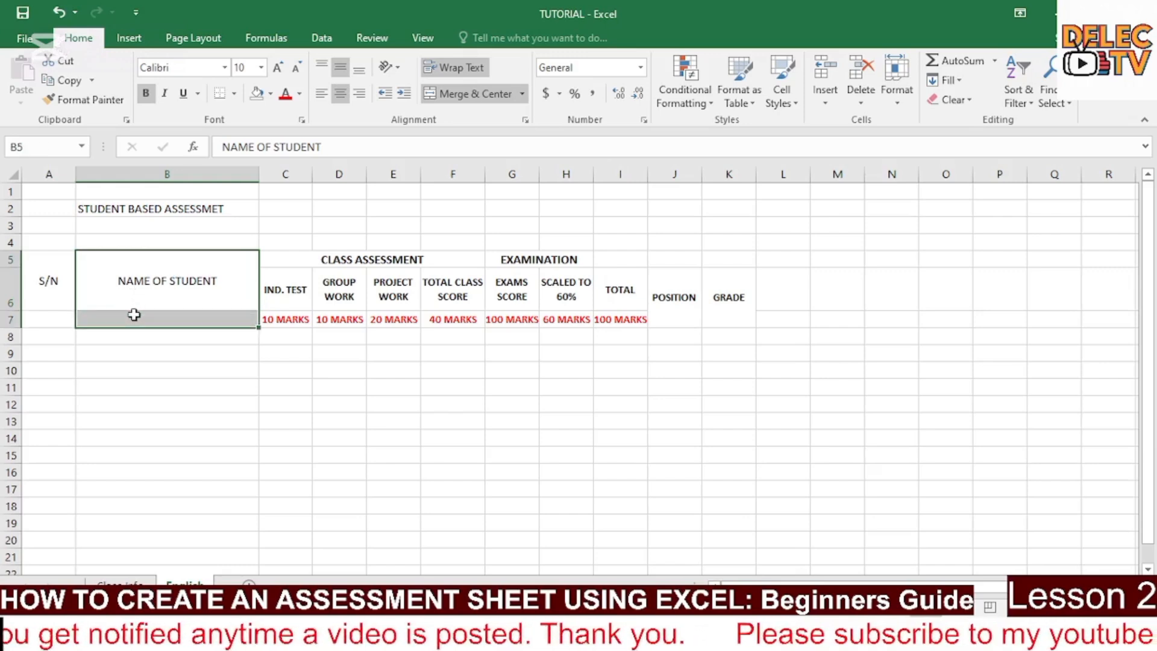
{"action": "left_click", "coordinate": [446, 95]}
{"action": "left_click", "coordinate": [446, 94]}
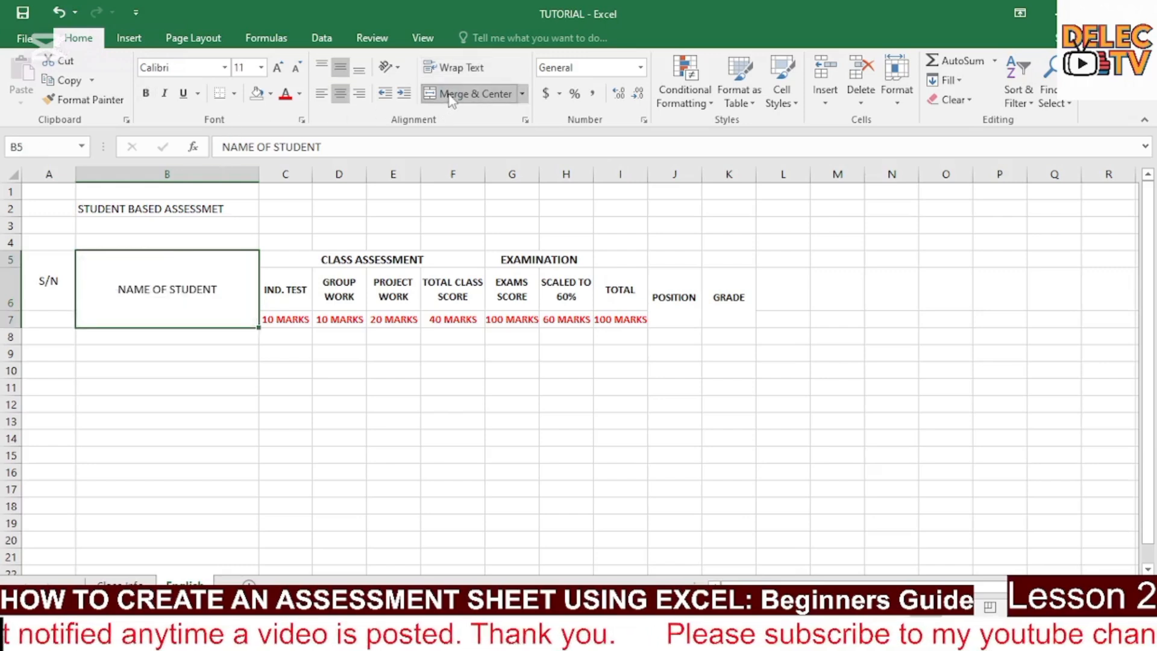
{"action": "left_click", "coordinate": [47, 282]}
{"action": "left_click_drag", "start_coordinate": [50, 308], "coordinate": [49, 317]}
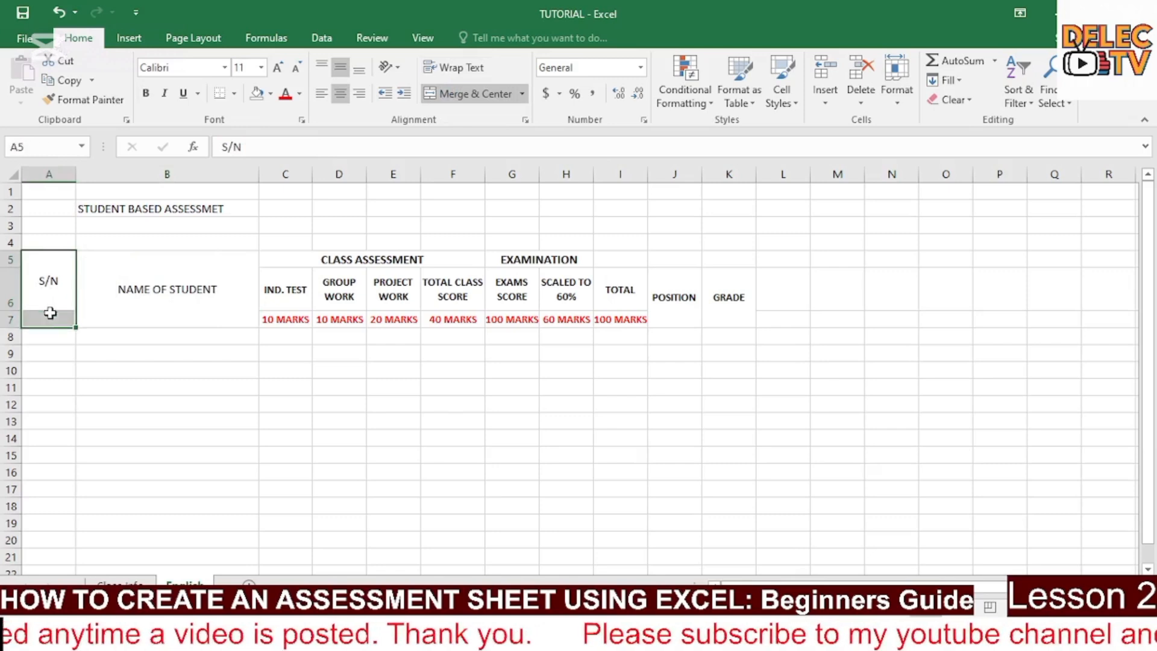
{"action": "left_click", "coordinate": [464, 96]}
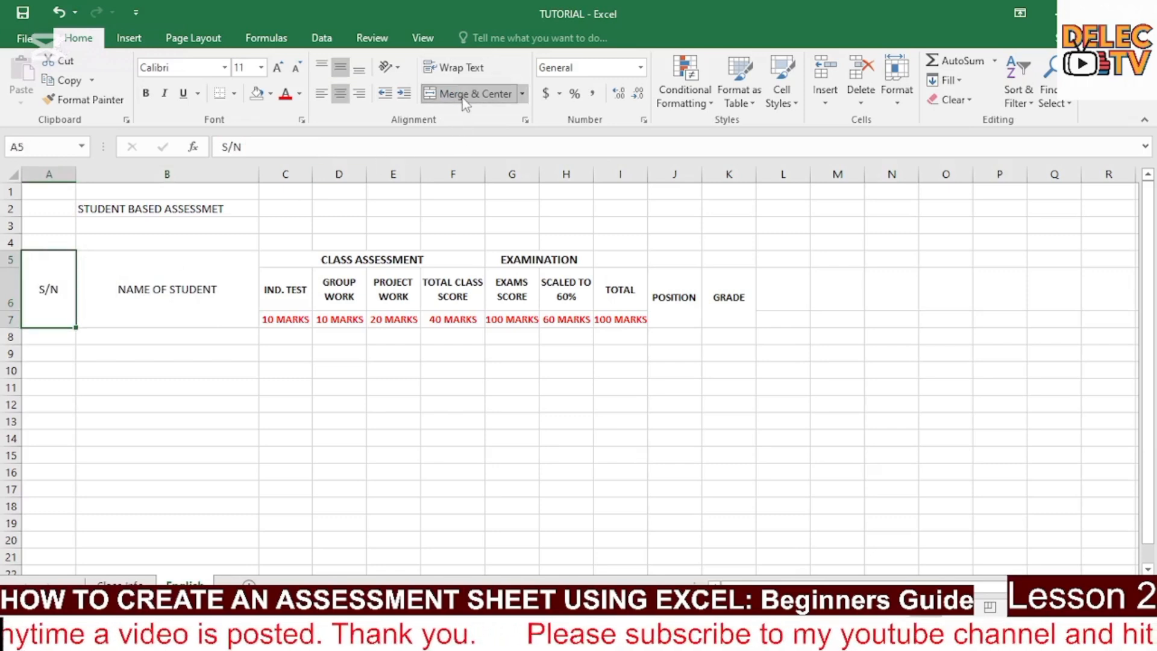
- Make the S/N and NAME OF STUDENT headings bold, and enlarge the NAME OF STUDENT text by one font size step
{"action": "left_click", "coordinate": [145, 94]}
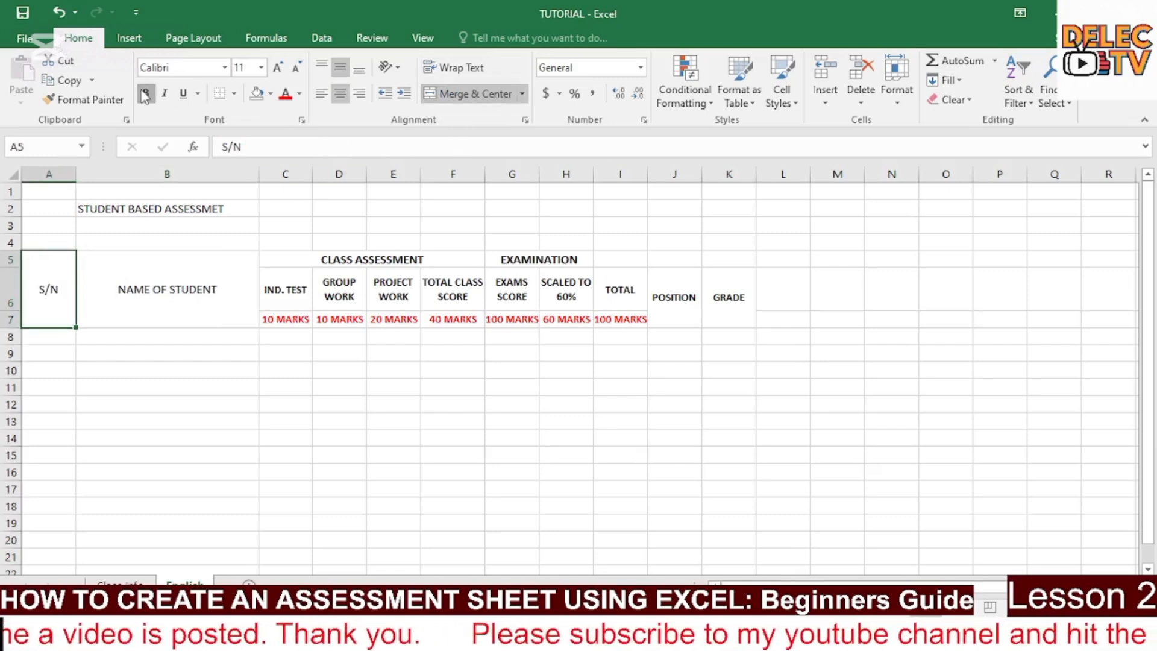
{"action": "left_click", "coordinate": [184, 264]}
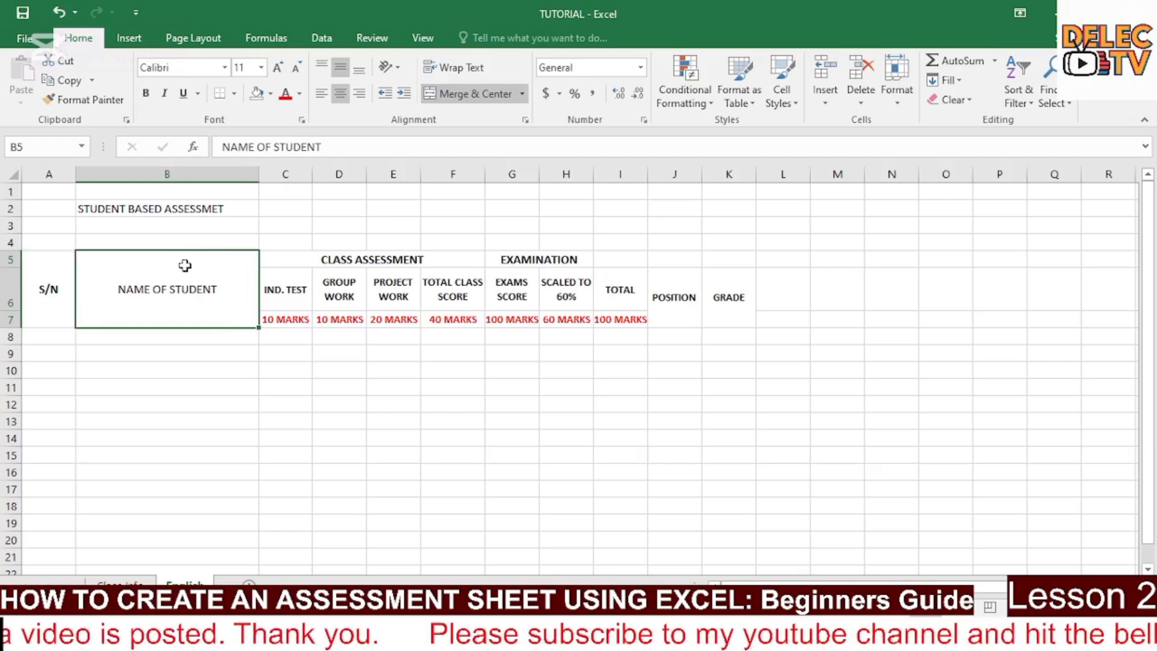
{"action": "left_click", "coordinate": [145, 93]}
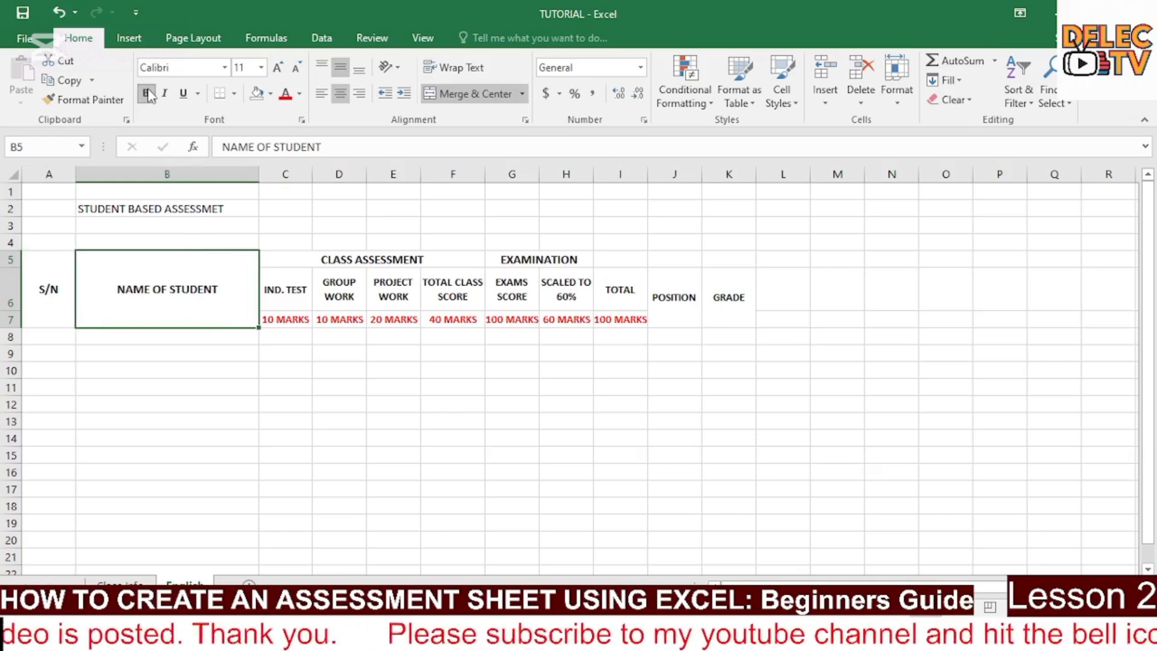
{"action": "left_click", "coordinate": [277, 67]}
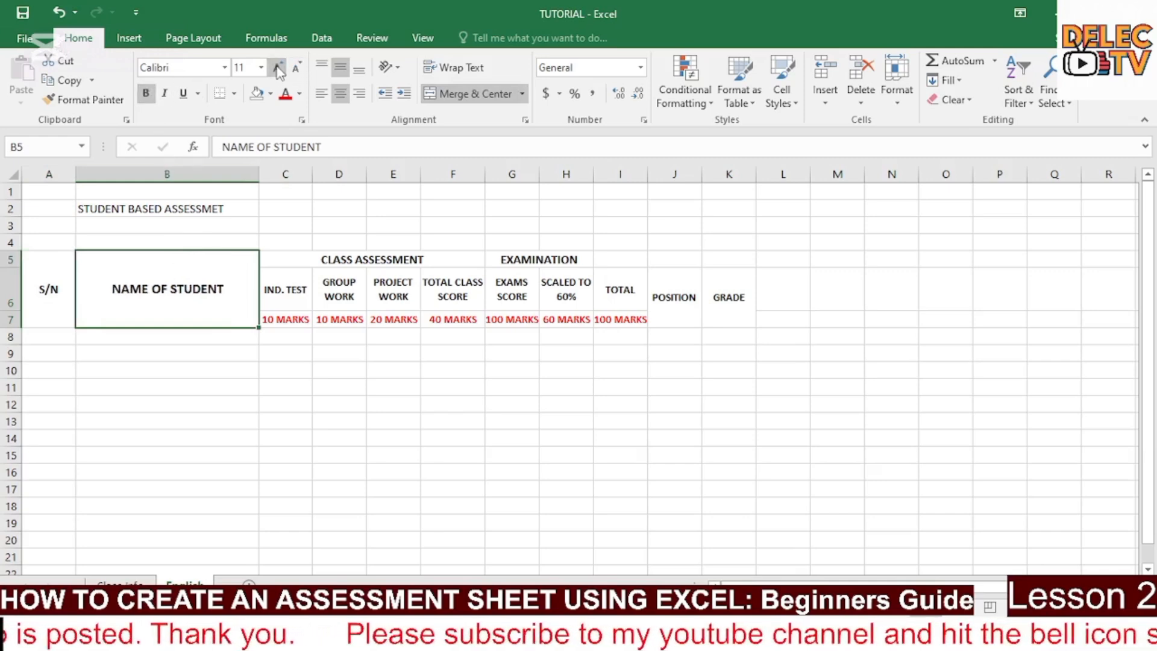
{"action": "left_click", "coordinate": [706, 340]}
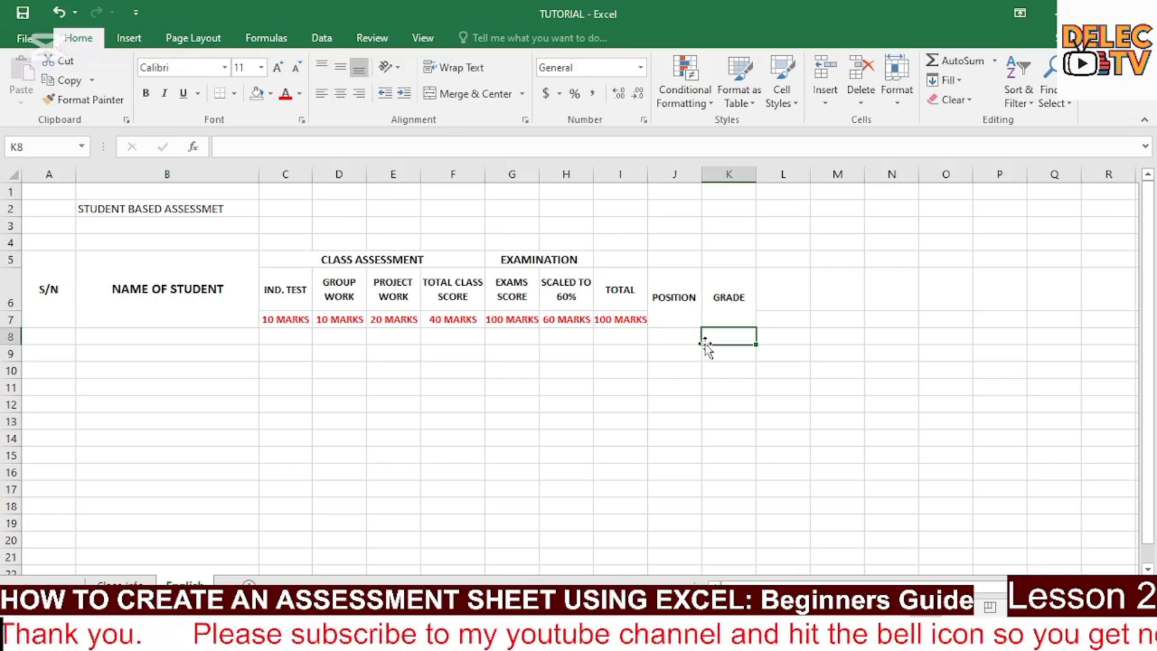
- Merge and centre the sheet title across B2:K2 and align it vertically to the middle
{"action": "left_click", "coordinate": [216, 208]}
{"action": "left_click_drag", "start_coordinate": [250, 207], "coordinate": [730, 205]}
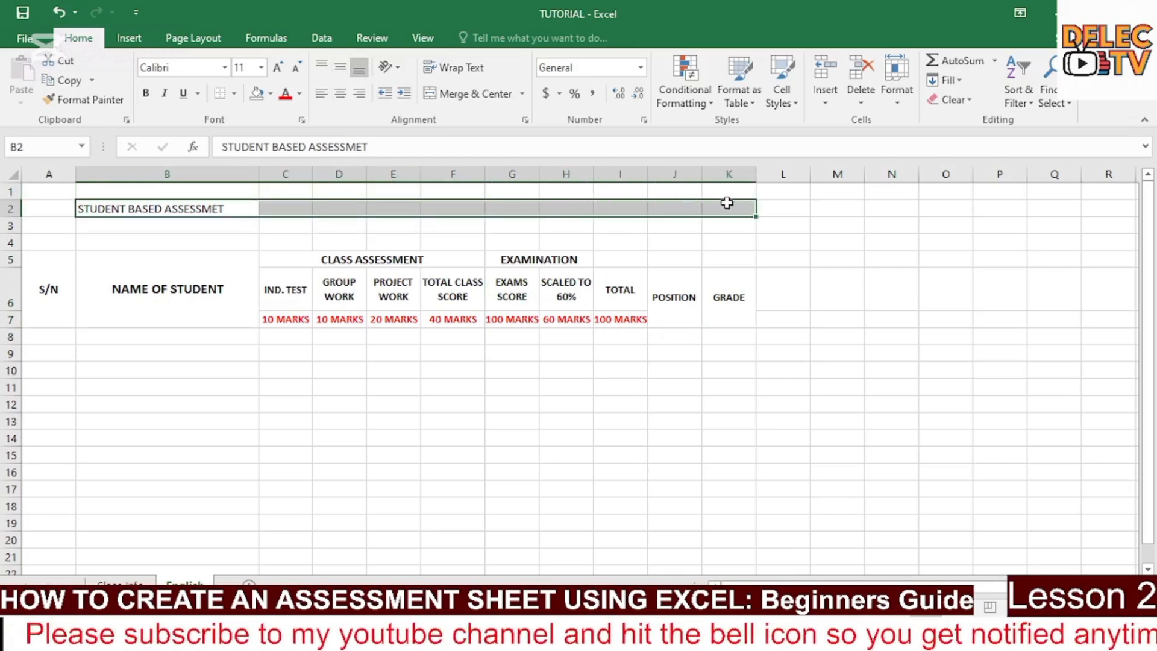
{"action": "left_click", "coordinate": [476, 94]}
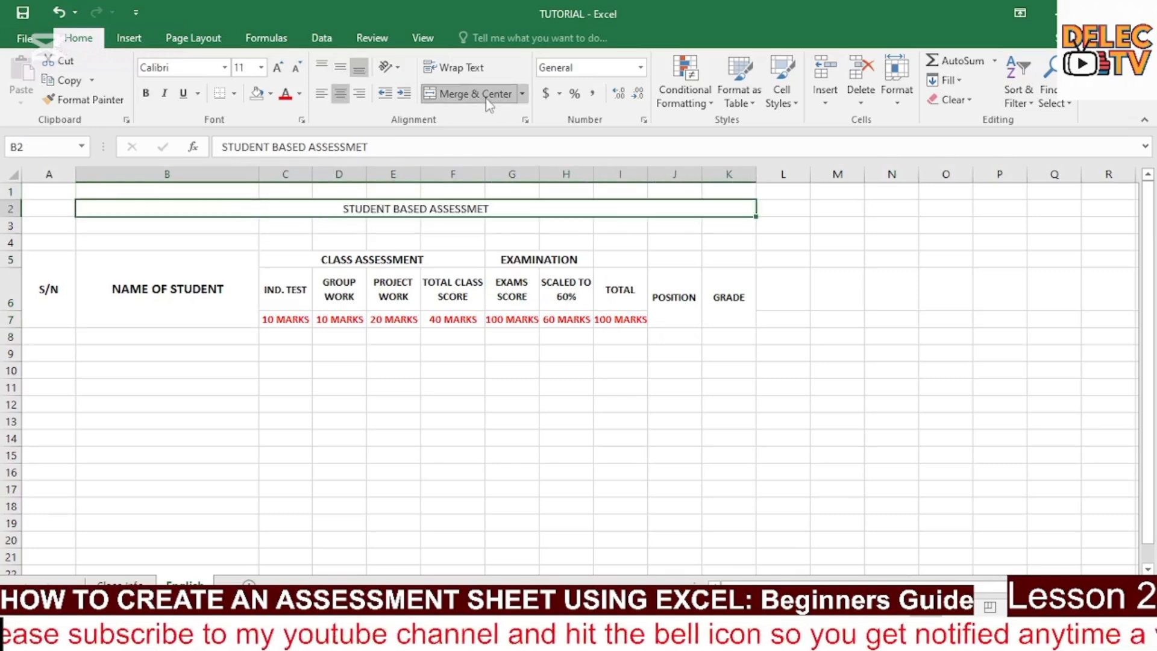
{"action": "left_click", "coordinate": [338, 63]}
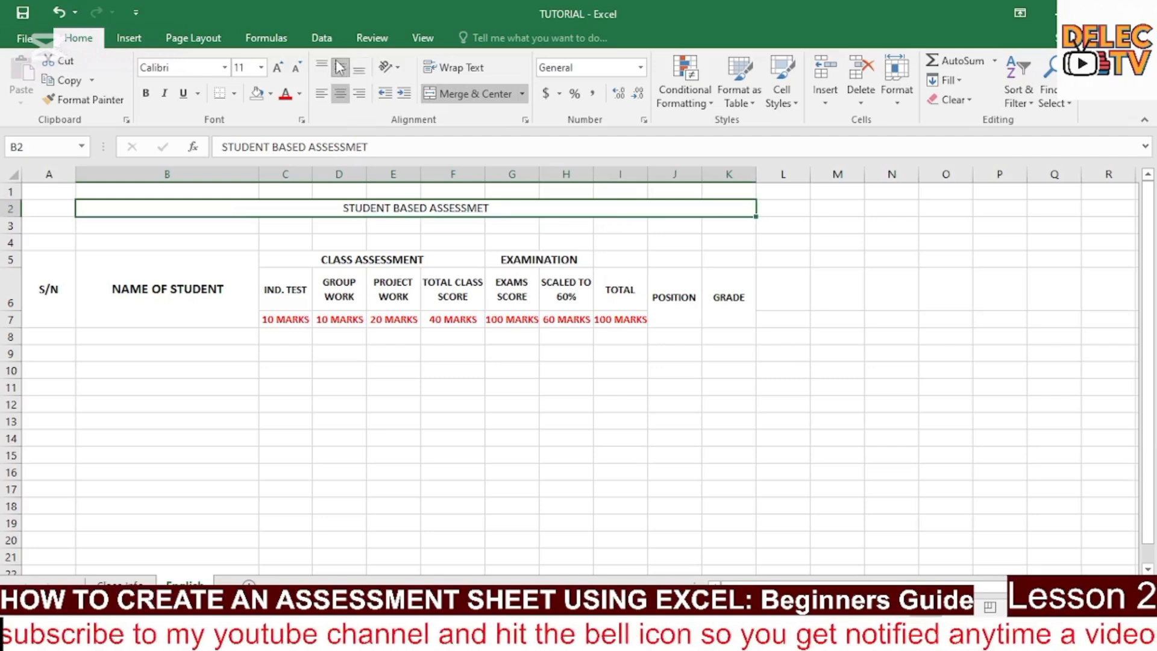
- Set the title's font size to 20 and correct its wording to STUDENT BASED ASSESSMENT
{"action": "left_click", "coordinate": [260, 67]}
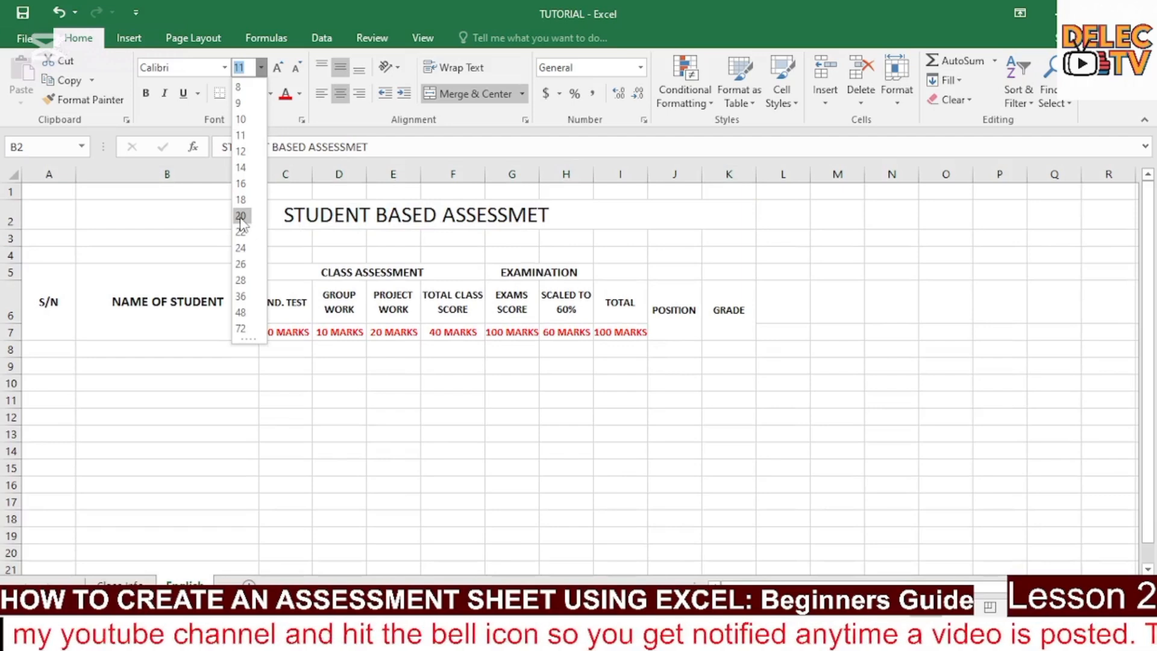
{"action": "left_click", "coordinate": [240, 216]}
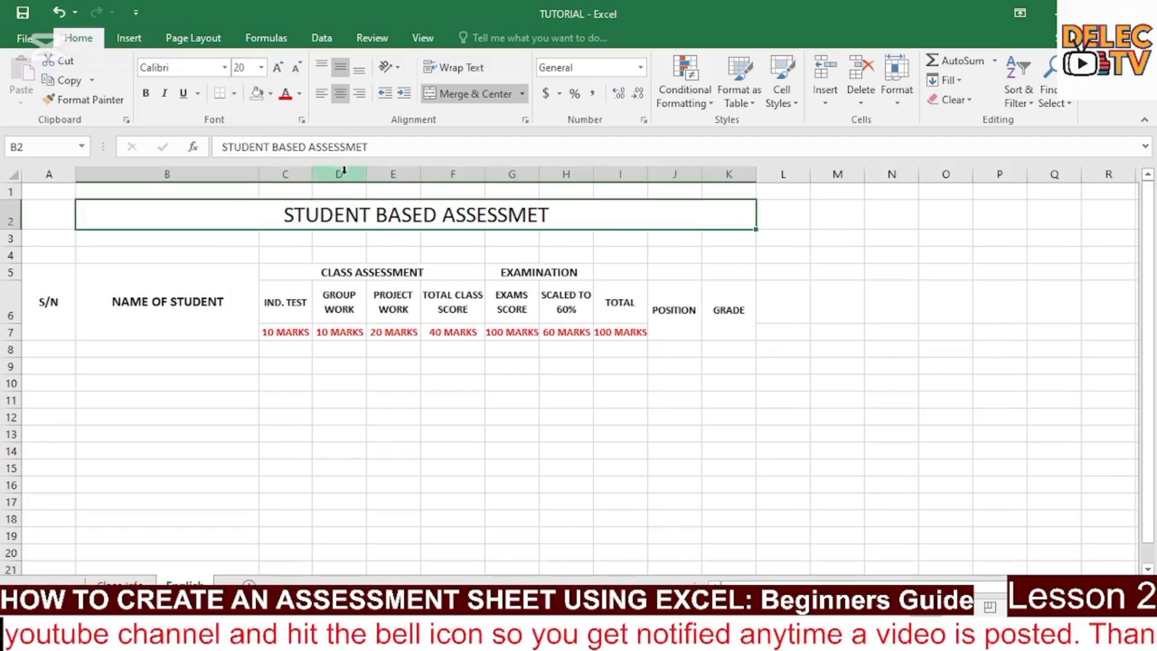
{"action": "left_click", "coordinate": [365, 147]}
{"action": "type", "text": "N"}
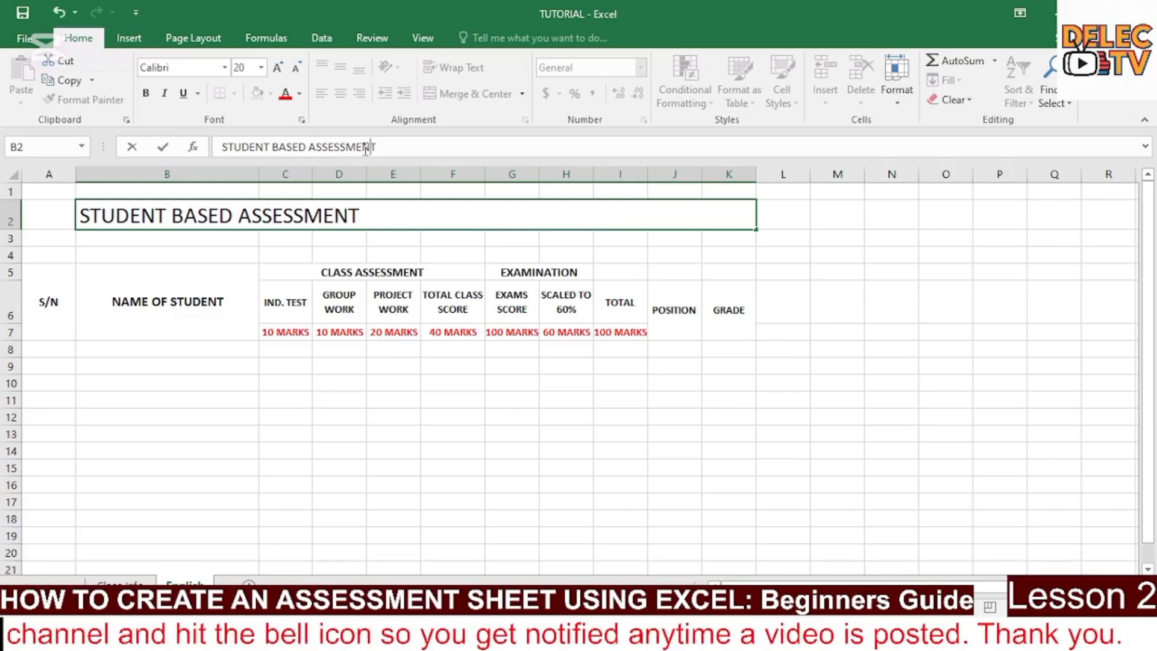
{"action": "key", "text": "Return"}
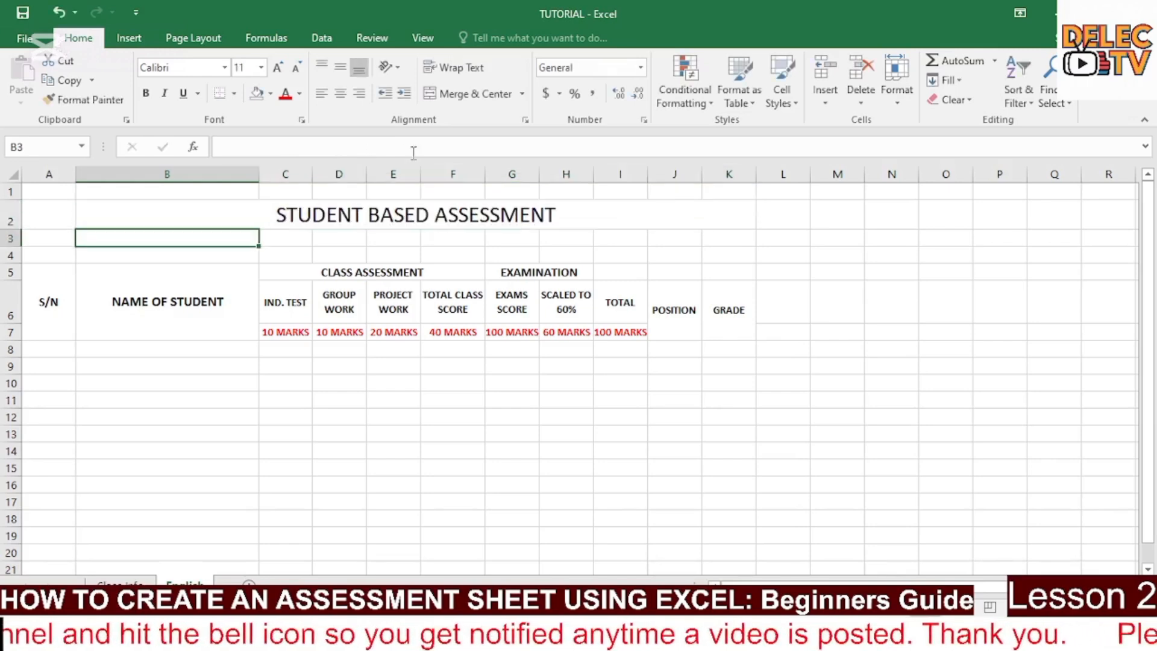
- Change the font of the title in B2 to Arial Black
{"action": "left_click", "coordinate": [224, 68]}
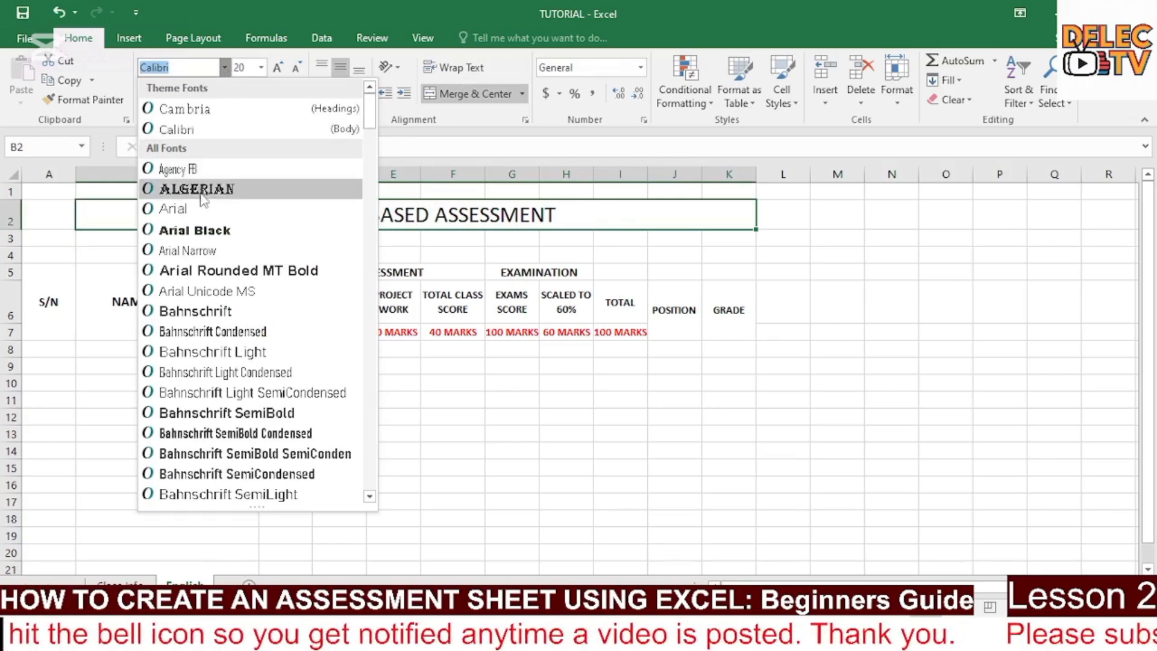
{"action": "left_click", "coordinate": [204, 234]}
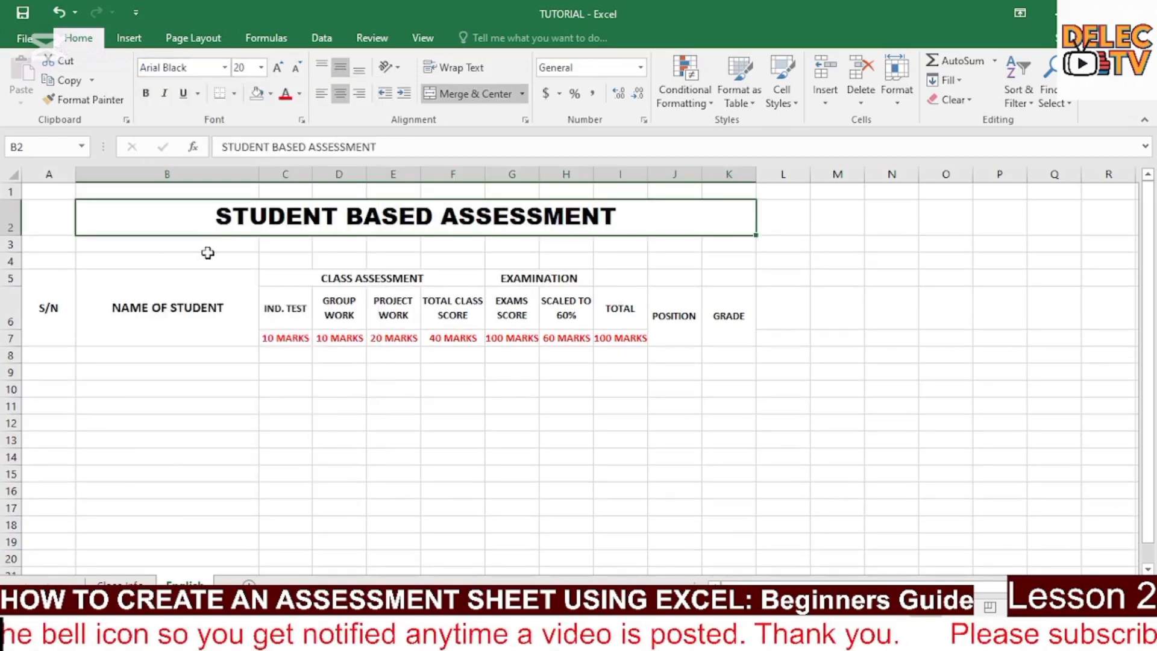
{"action": "left_click", "coordinate": [249, 265]}
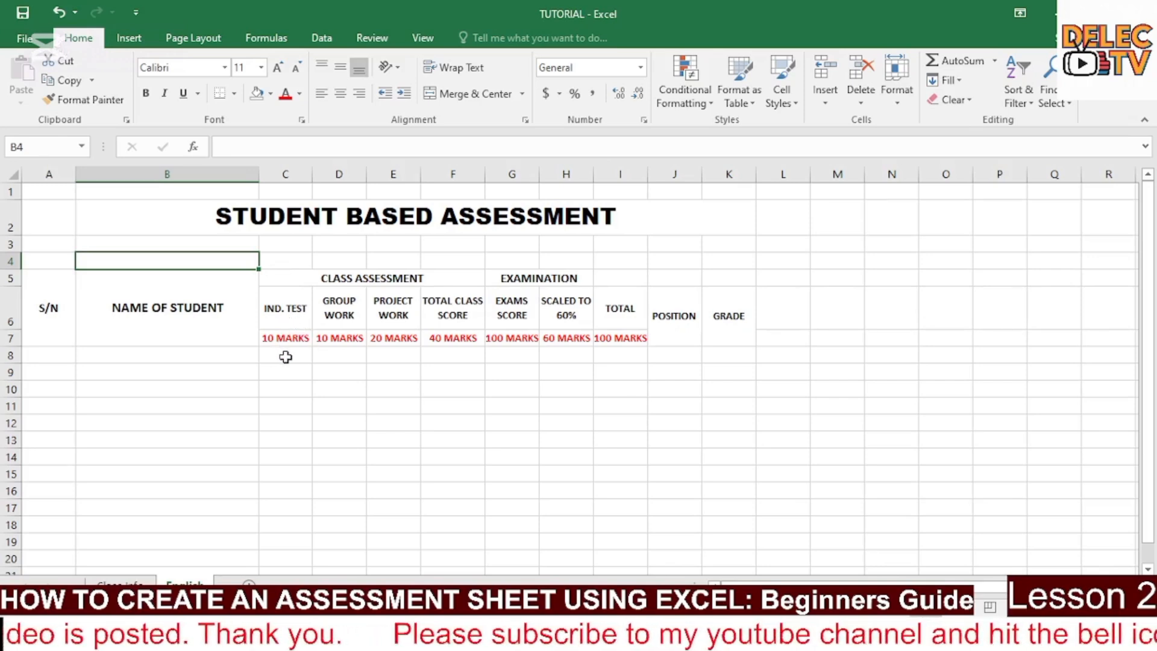
- Fill the class assessment entry cells C8:E80 with the grey theme colour White, Background 1, Darker 25%
{"action": "left_click_drag", "start_coordinate": [286, 357], "coordinate": [374, 534]}
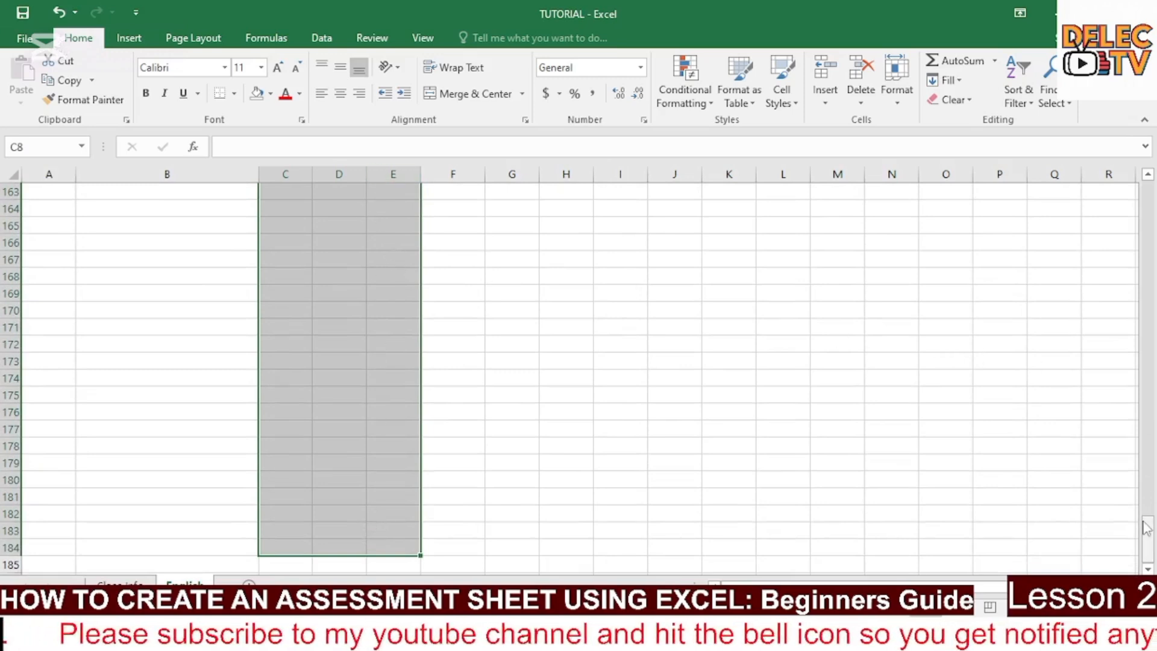
{"action": "left_click_drag", "start_coordinate": [1147, 539], "coordinate": [1151, 193]}
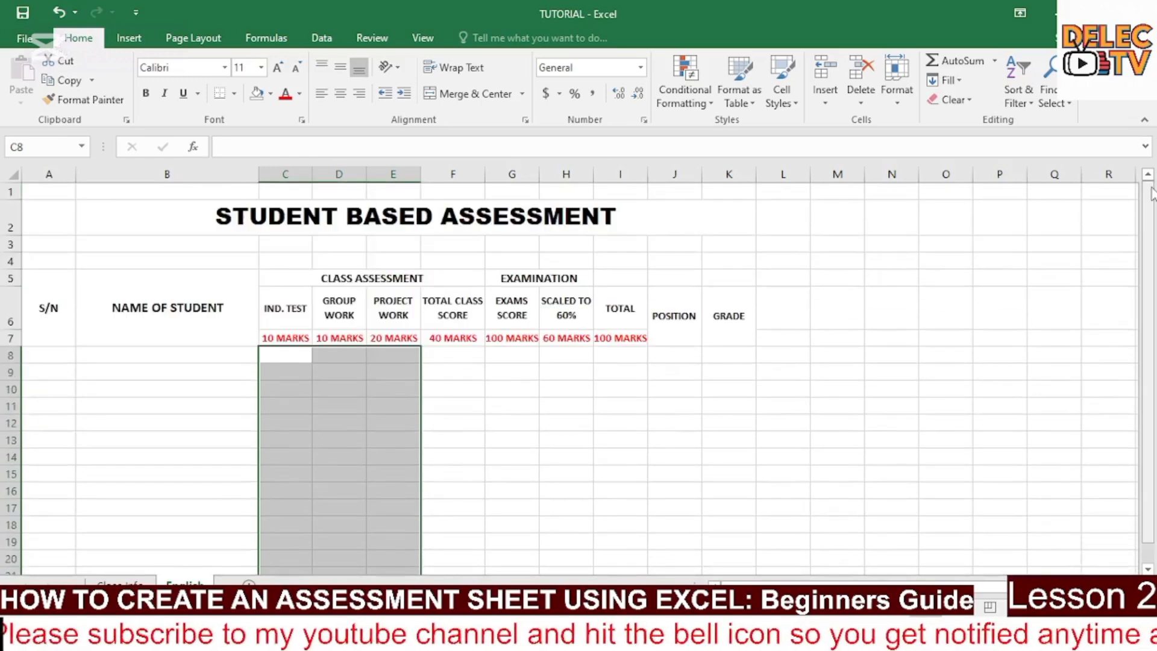
{"action": "left_click", "coordinate": [295, 360]}
{"action": "left_click_drag", "start_coordinate": [289, 356], "coordinate": [388, 561]}
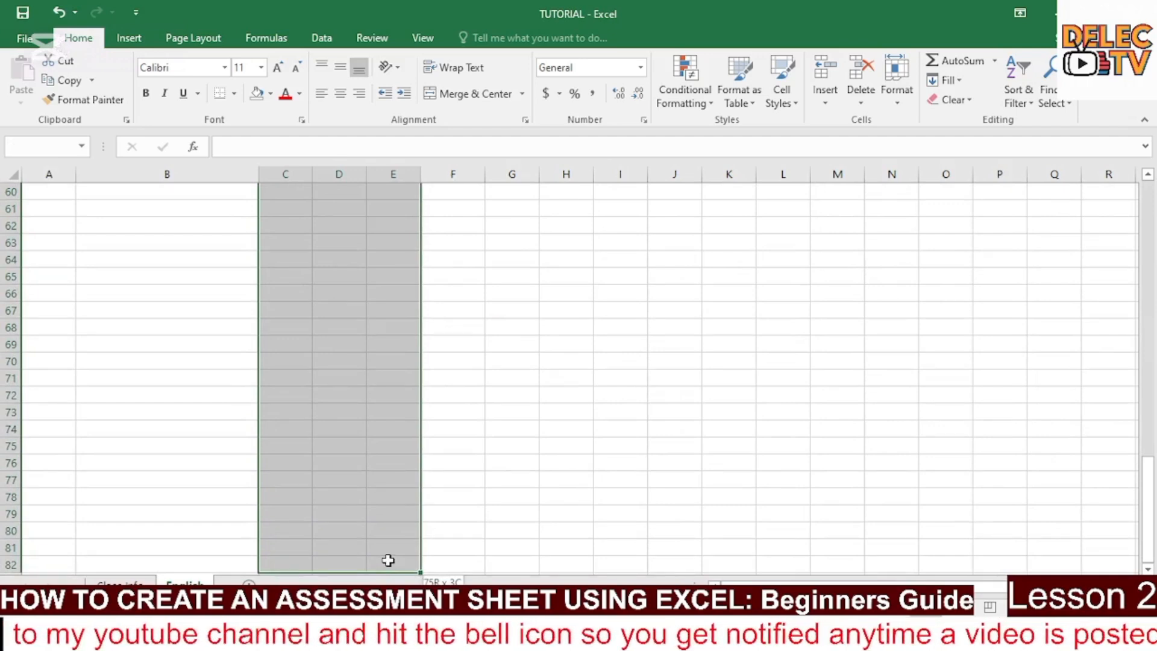
{"action": "left_click_drag", "start_coordinate": [388, 561], "coordinate": [388, 531]}
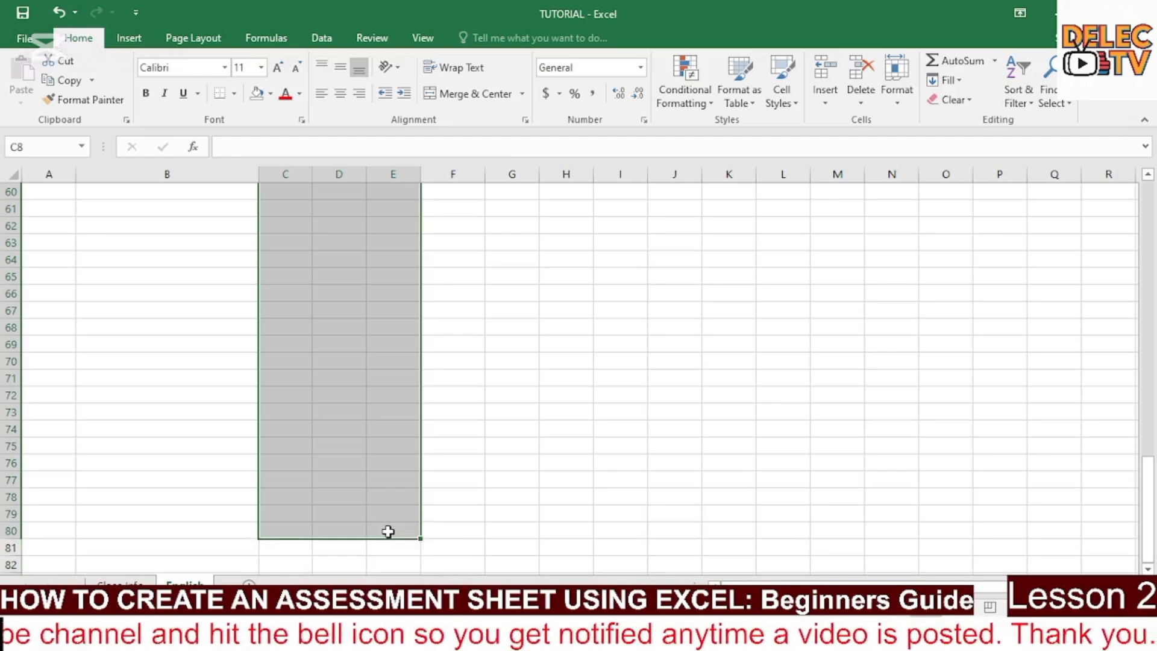
{"action": "left_click", "coordinate": [273, 98]}
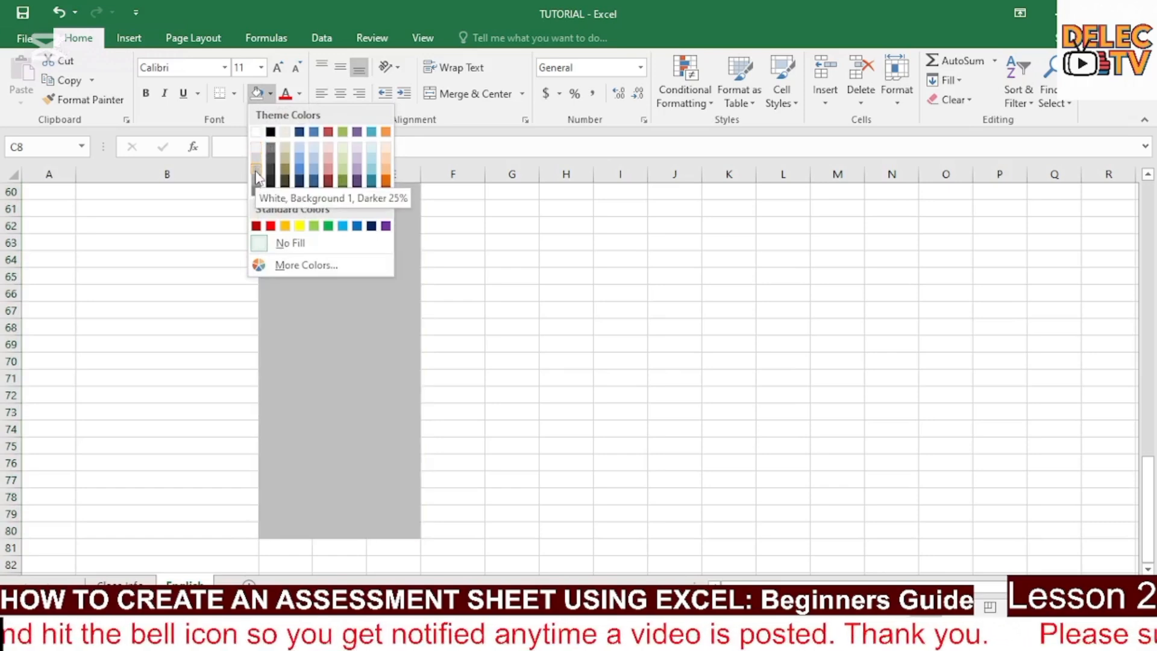
{"action": "left_click", "coordinate": [256, 177]}
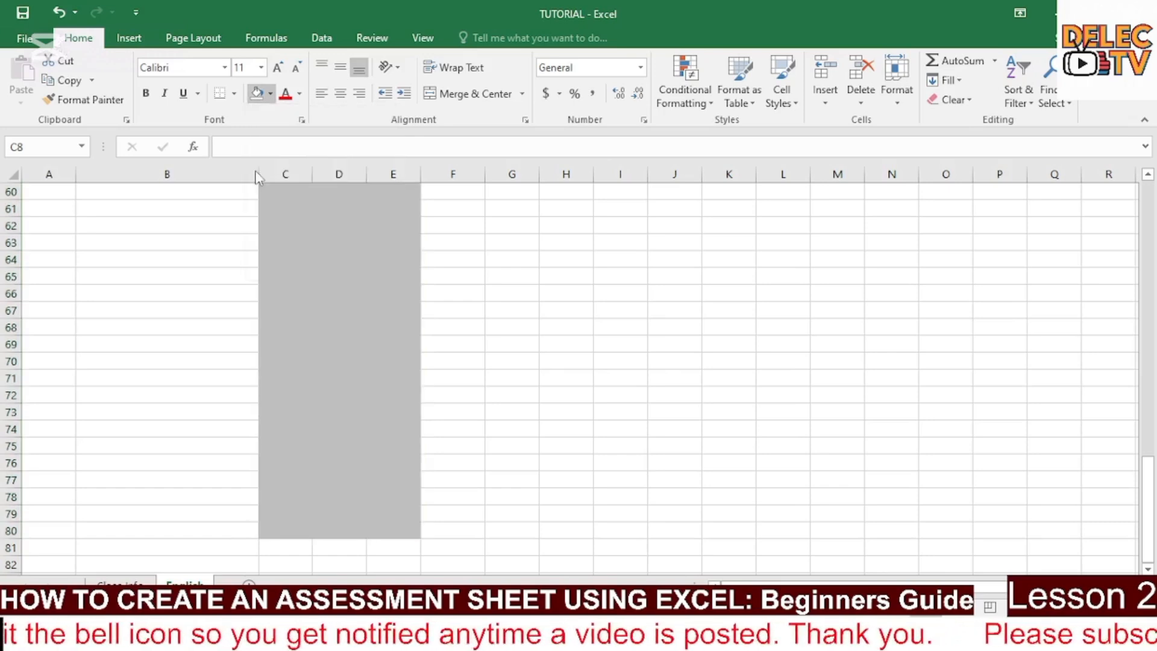
- Fill the exams score entry cells G8:G80 with the same grey used for the class assessment columns
{"action": "scroll", "coordinate": [991, 254], "scroll_direction": "up", "scroll_amount": 20}
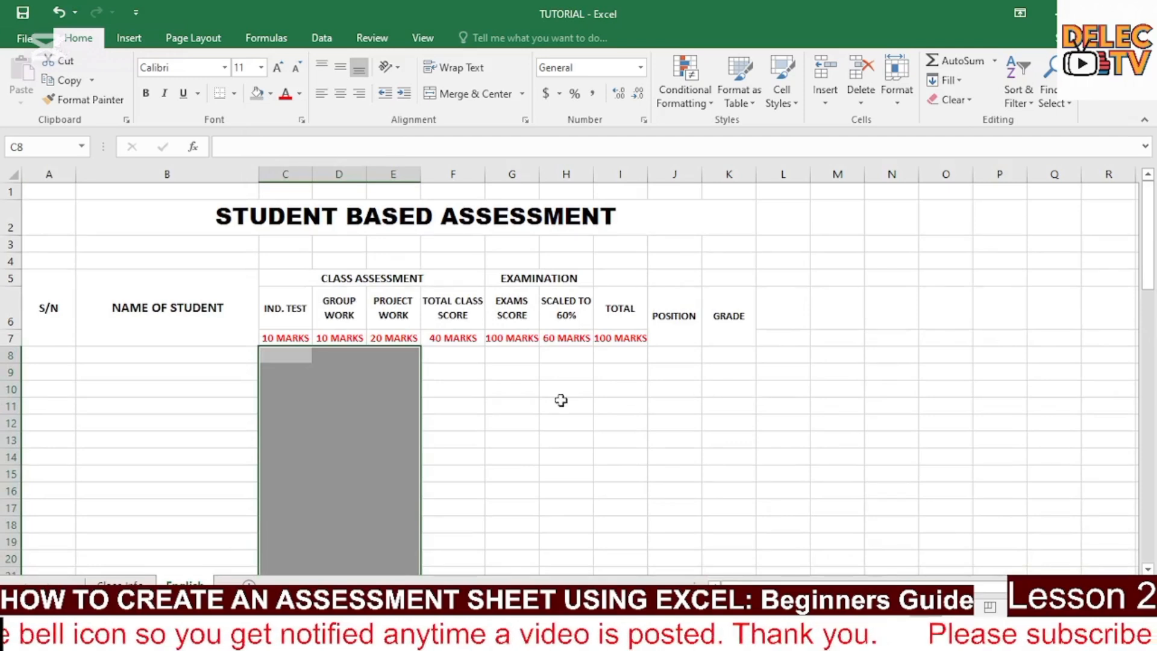
{"action": "left_click", "coordinate": [524, 354]}
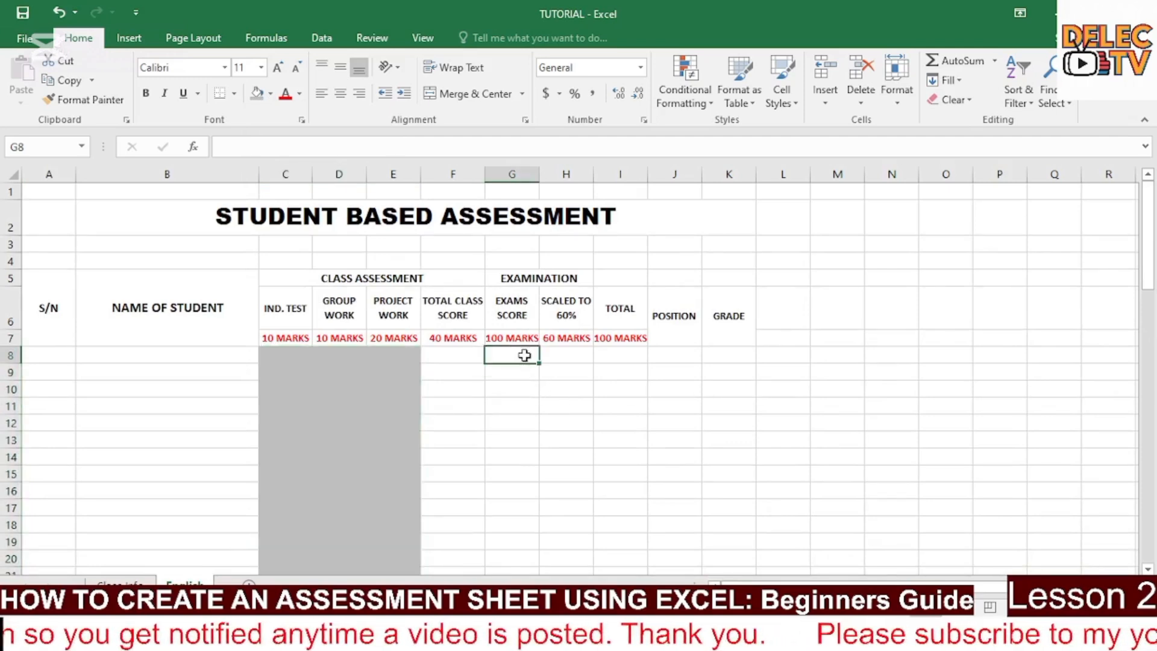
{"action": "left_click_drag", "start_coordinate": [524, 355], "coordinate": [513, 540]}
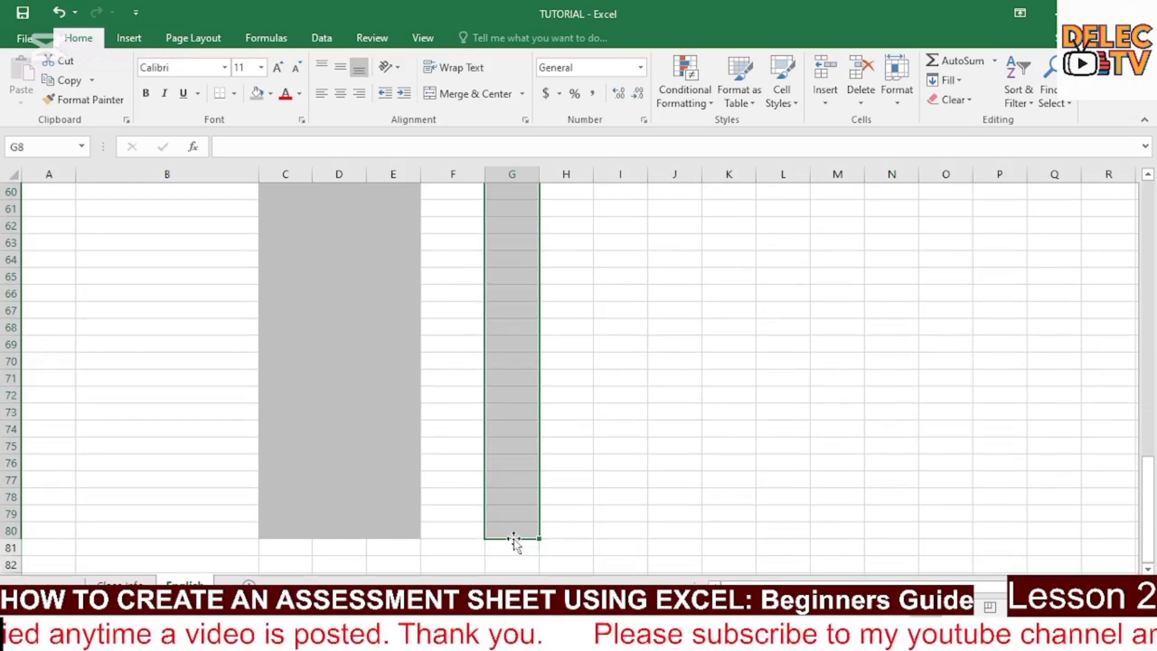
{"action": "left_click", "coordinate": [256, 94]}
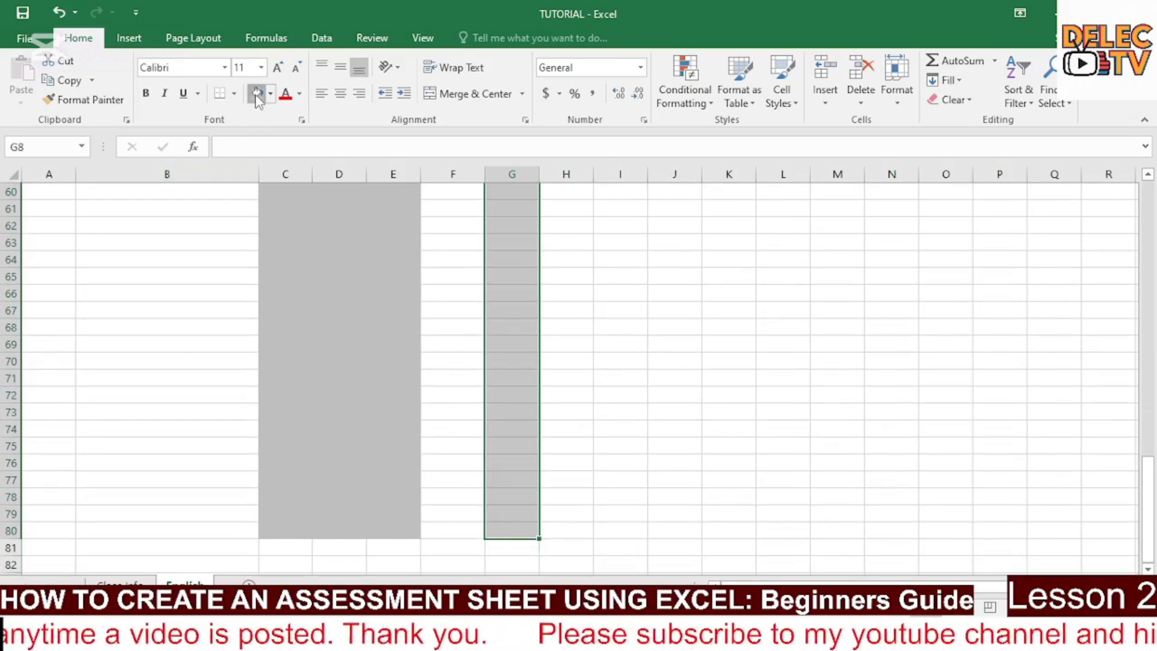
- Fill the TOTAL column cells I8:I80 with a light blue theme colour
{"action": "scroll", "coordinate": [602, 361], "scroll_direction": "up", "scroll_amount": 20}
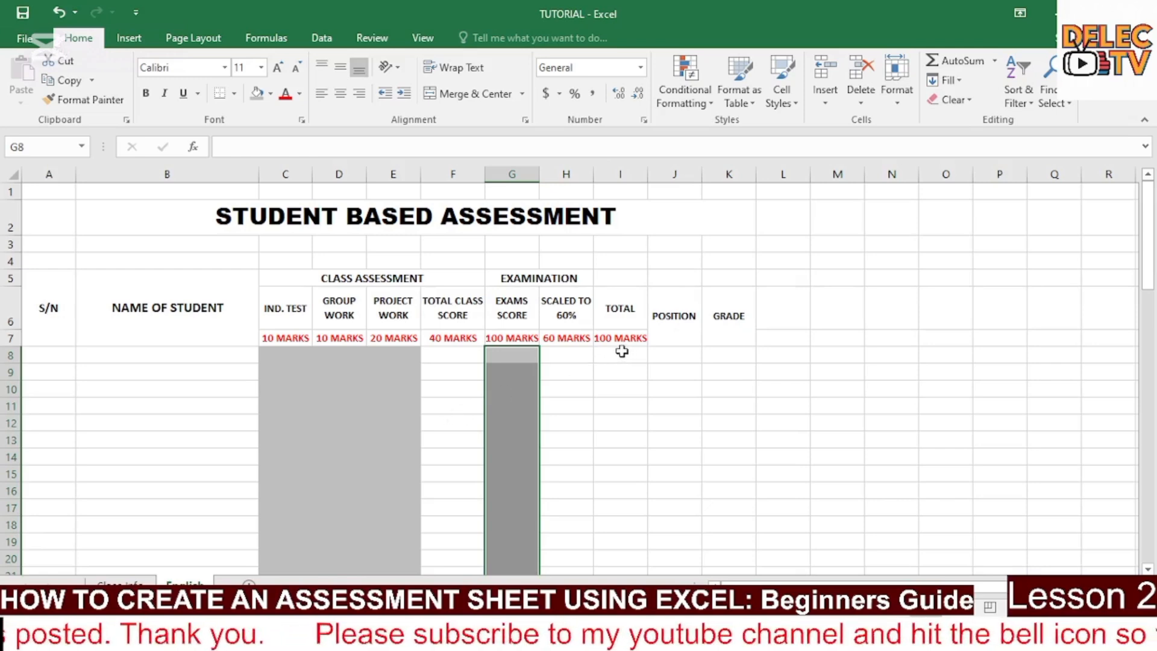
{"action": "left_click_drag", "start_coordinate": [622, 352], "coordinate": [621, 525]}
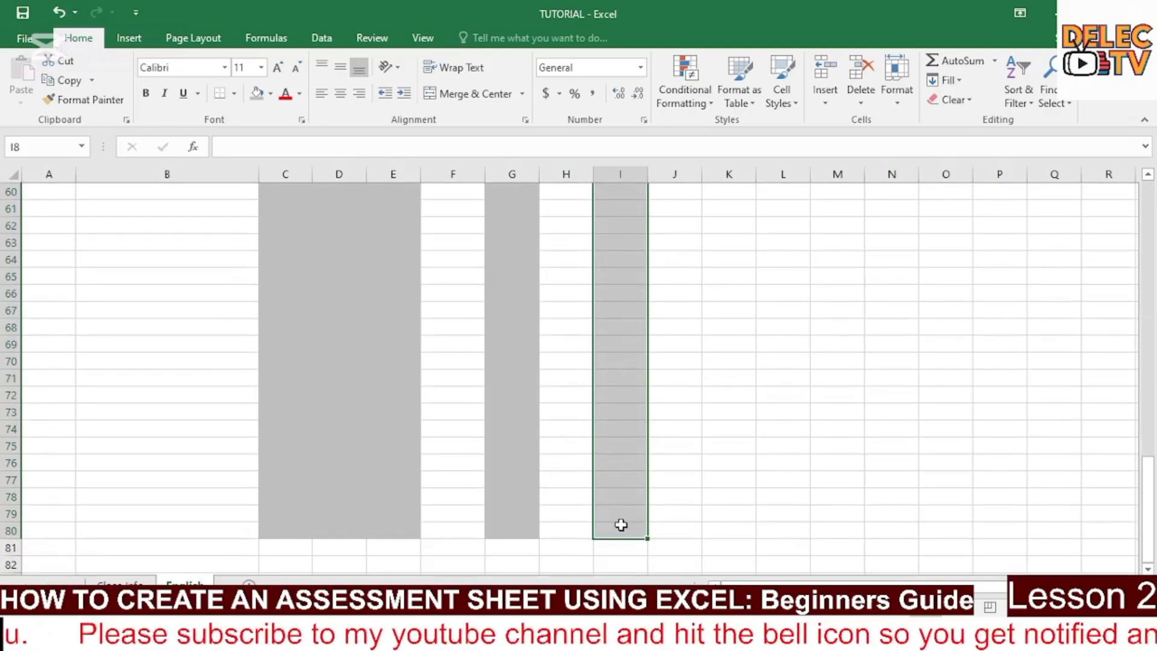
{"action": "left_click", "coordinate": [271, 94]}
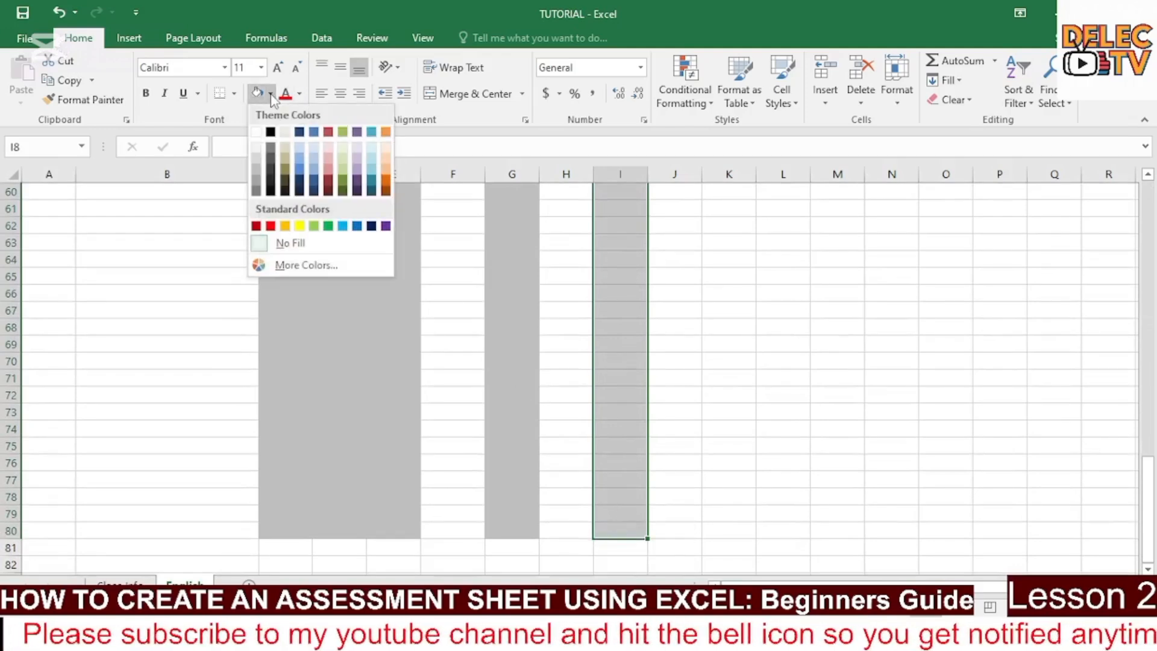
{"action": "left_click", "coordinate": [299, 147]}
{"action": "scroll", "coordinate": [819, 356], "scroll_direction": "up", "scroll_amount": 20}
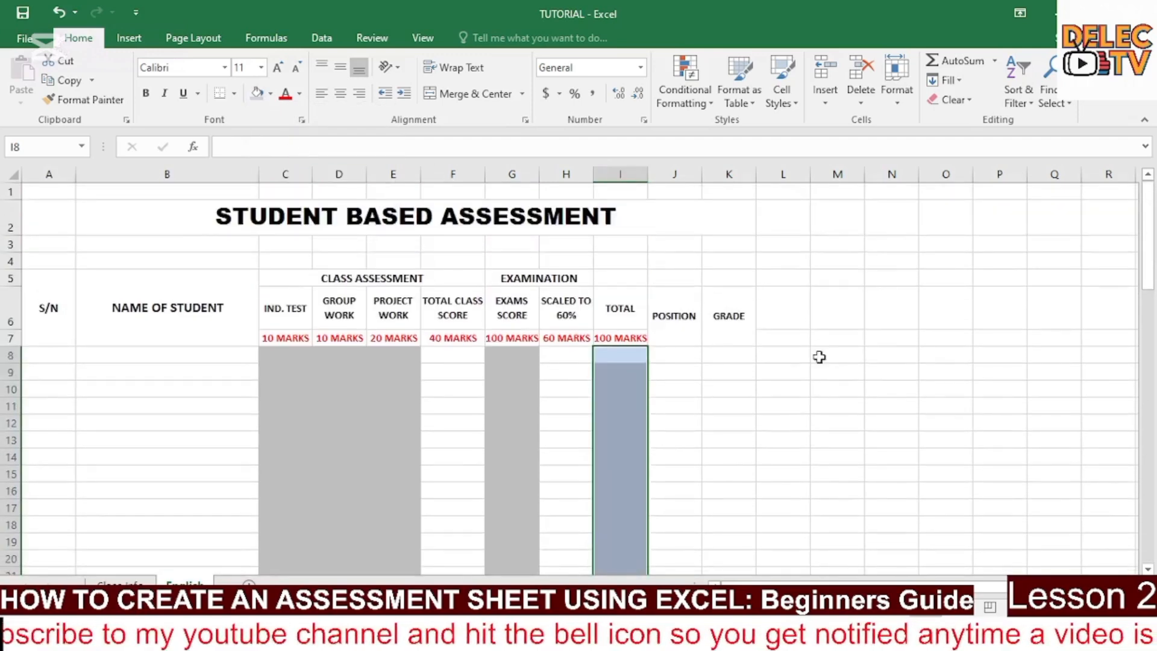
{"action": "left_click", "coordinate": [453, 459]}
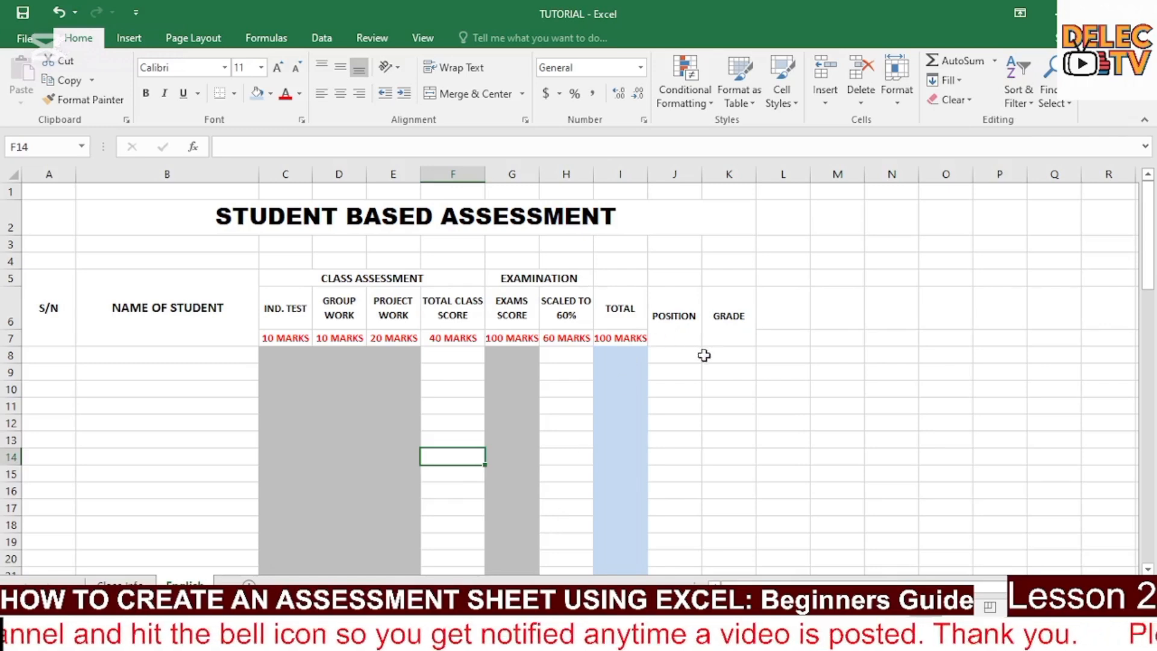
- Fill the GRADE column cells K8:K80 with a medium purple theme colour
{"action": "left_click_drag", "start_coordinate": [721, 355], "coordinate": [723, 497]}
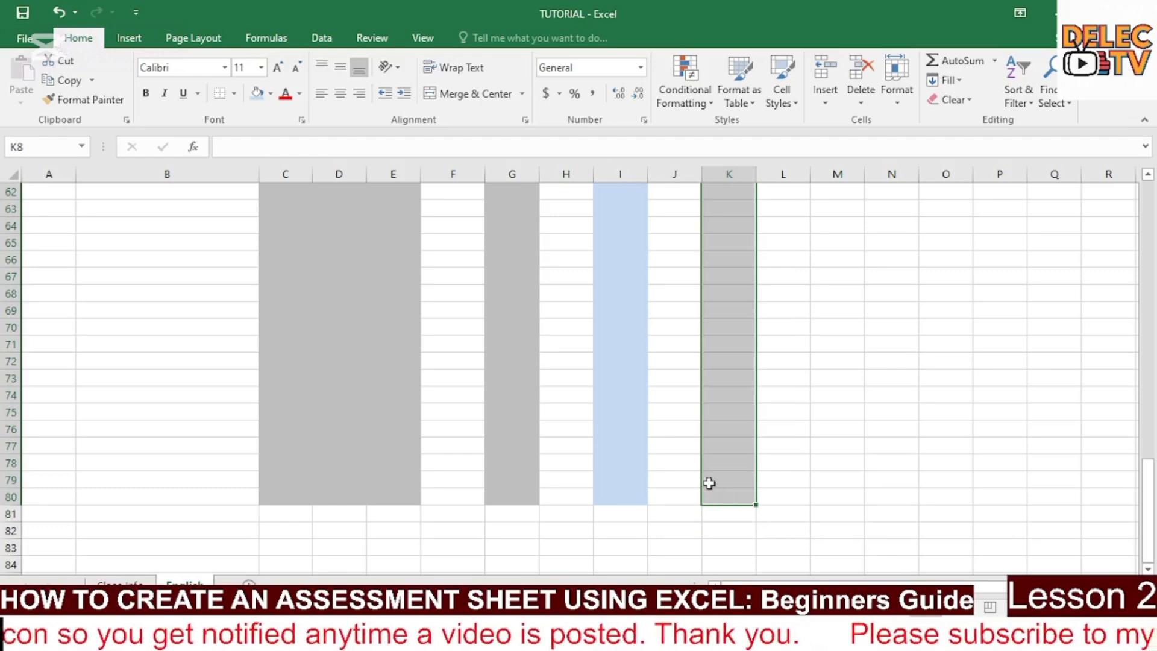
{"action": "left_click", "coordinate": [272, 94]}
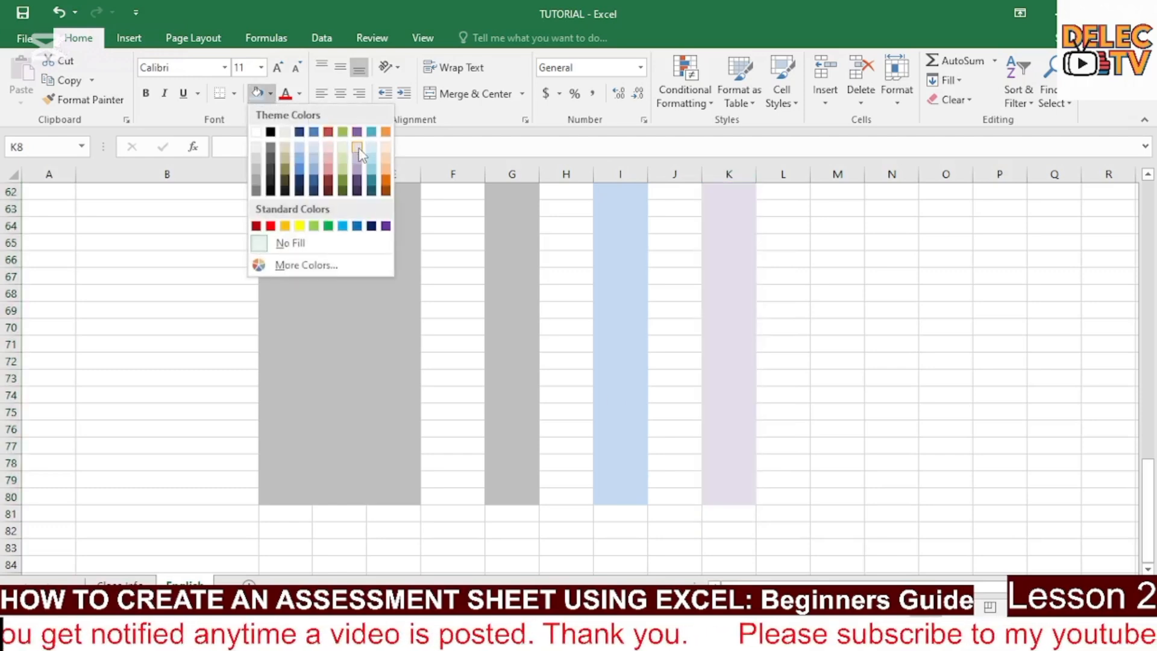
{"action": "left_click", "coordinate": [359, 175]}
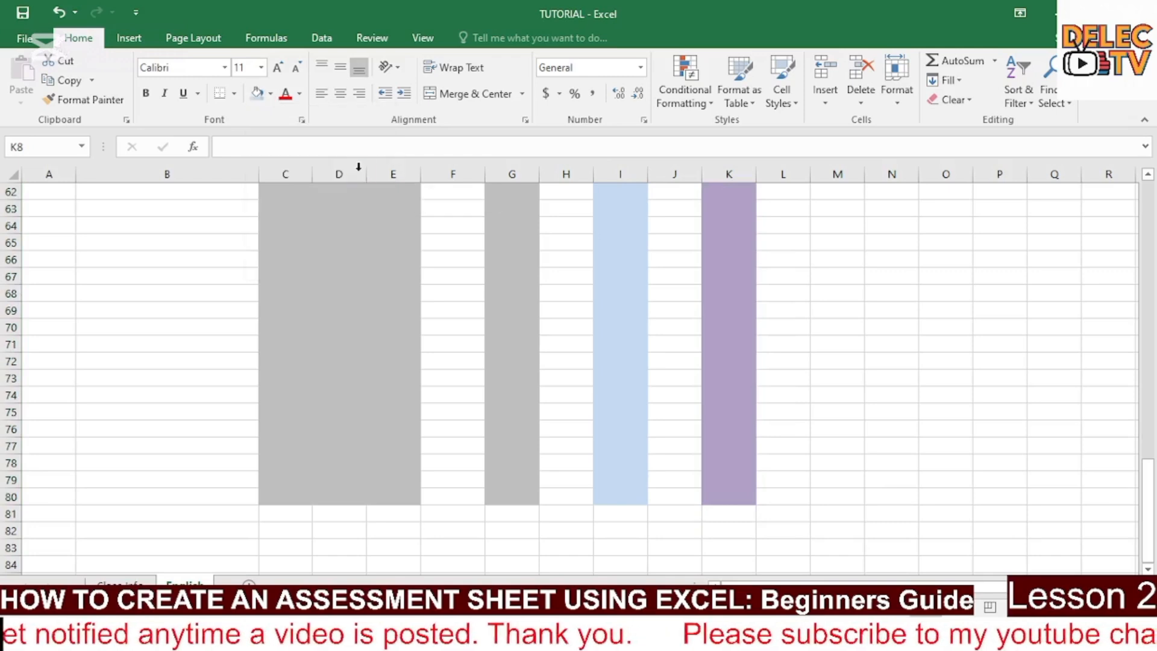
{"action": "scroll", "coordinate": [875, 328], "scroll_direction": "up", "scroll_amount": 20}
{"action": "left_click", "coordinate": [614, 453]}
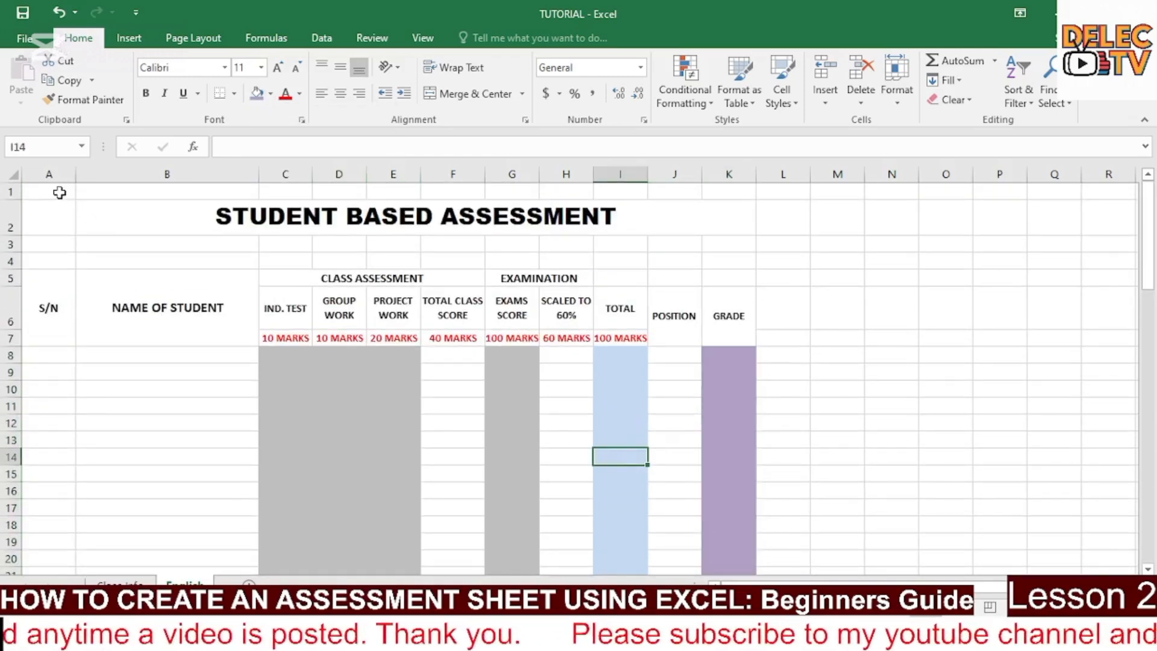
- Apply black outline and inside borders in the finest dotted line style to the whole sheet range A1:K80
{"action": "left_click_drag", "start_coordinate": [59, 192], "coordinate": [756, 566]}
{"action": "left_click_drag", "start_coordinate": [422, 585], "coordinate": [409, 501]}
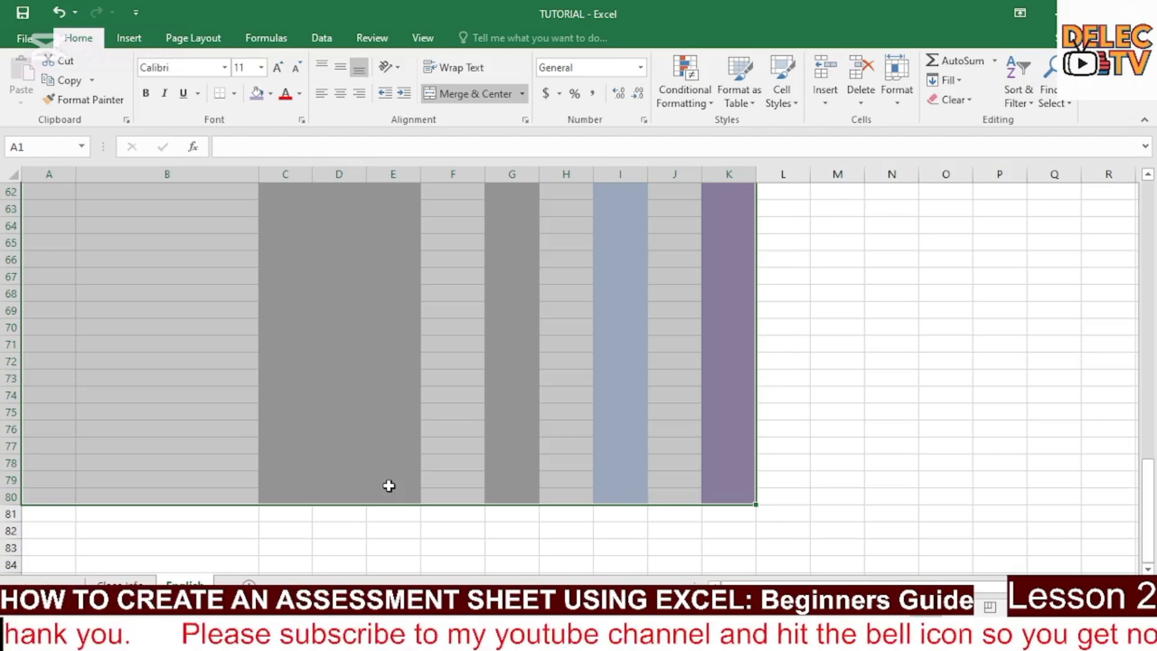
{"action": "right_click", "coordinate": [389, 485]}
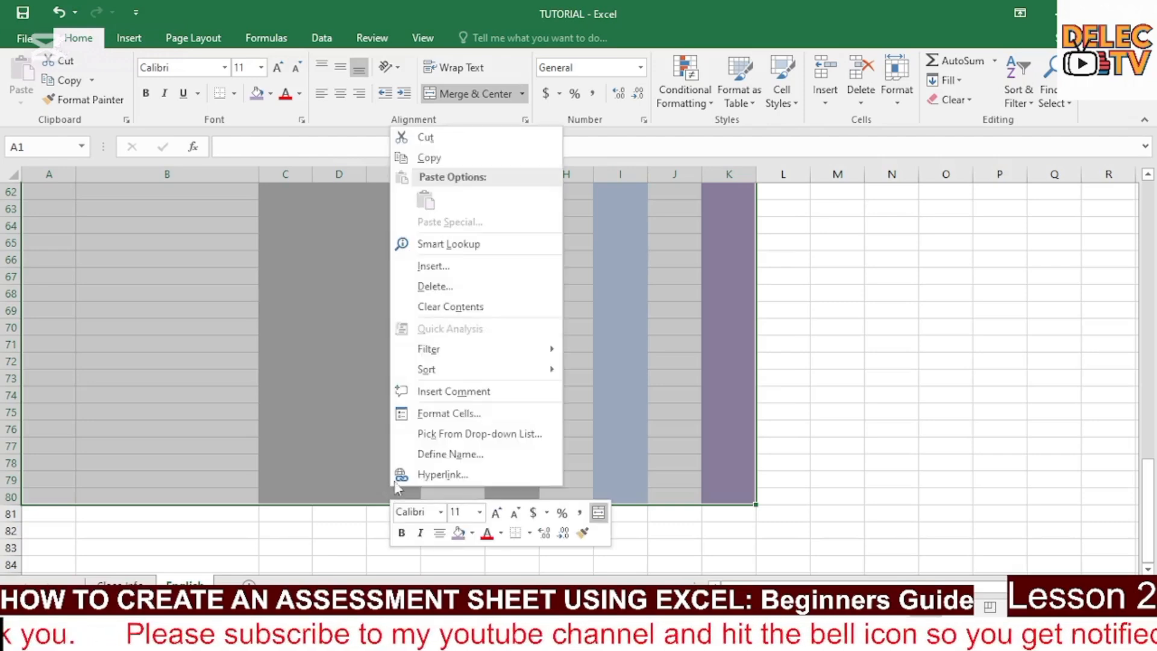
{"action": "key", "text": "Escape"}
{"action": "scroll", "coordinate": [451, 422], "scroll_direction": "up", "scroll_amount": 20}
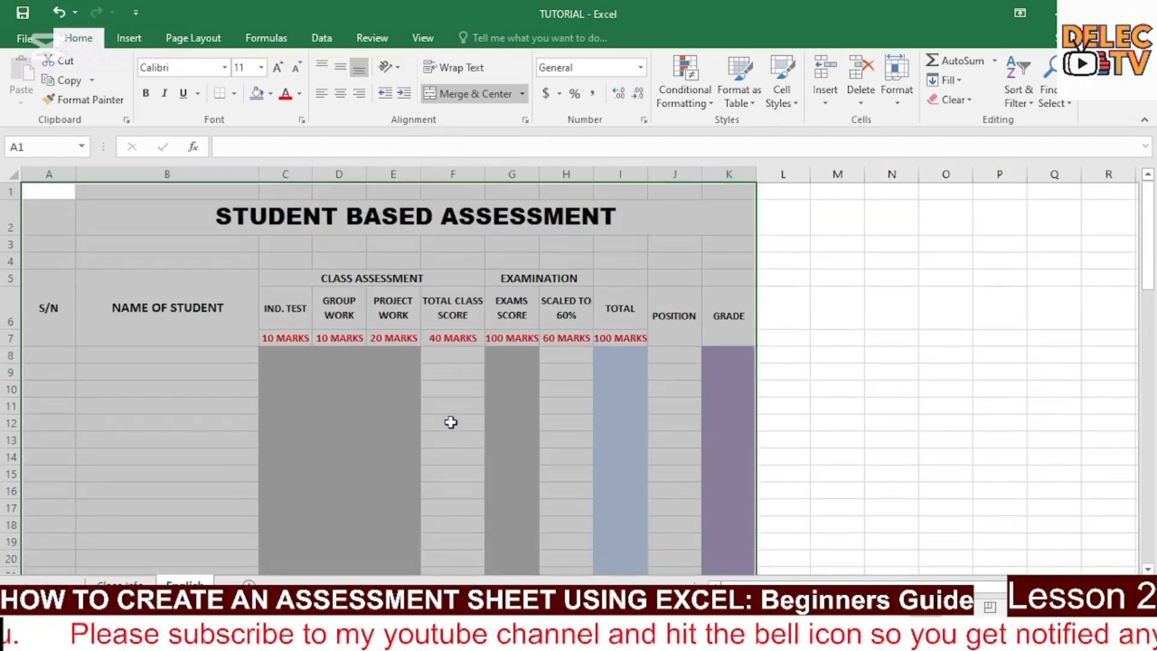
{"action": "key", "text": "ctrl+1"}
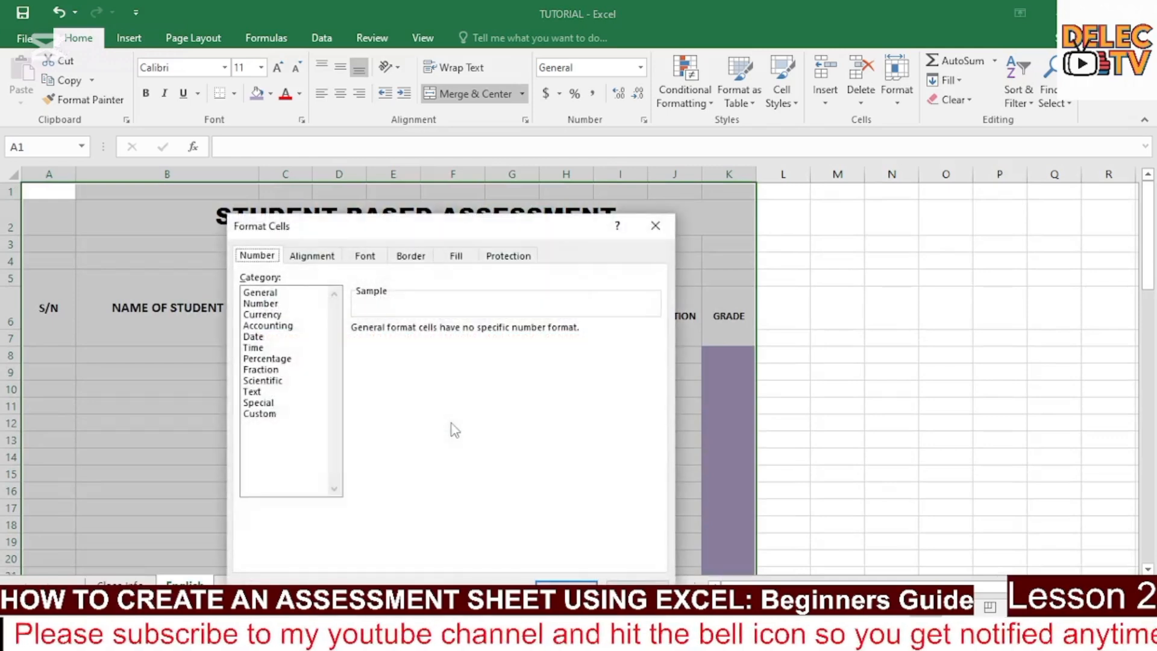
{"action": "left_click", "coordinate": [412, 258]}
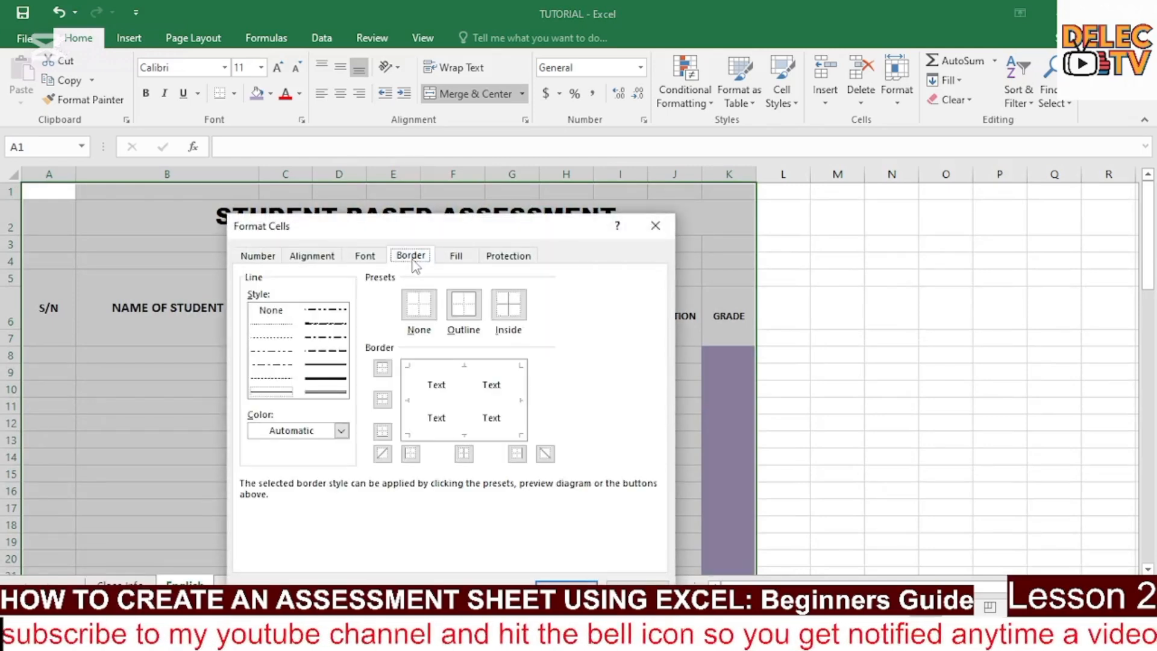
{"action": "left_click", "coordinate": [277, 324]}
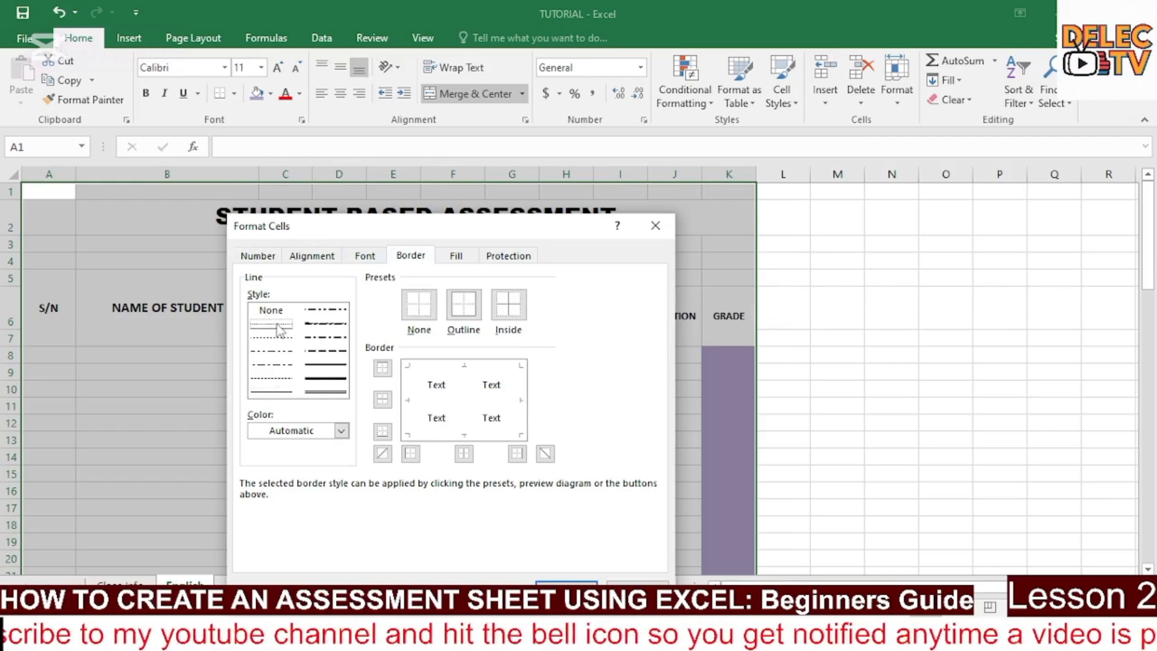
{"action": "left_click", "coordinate": [341, 430]}
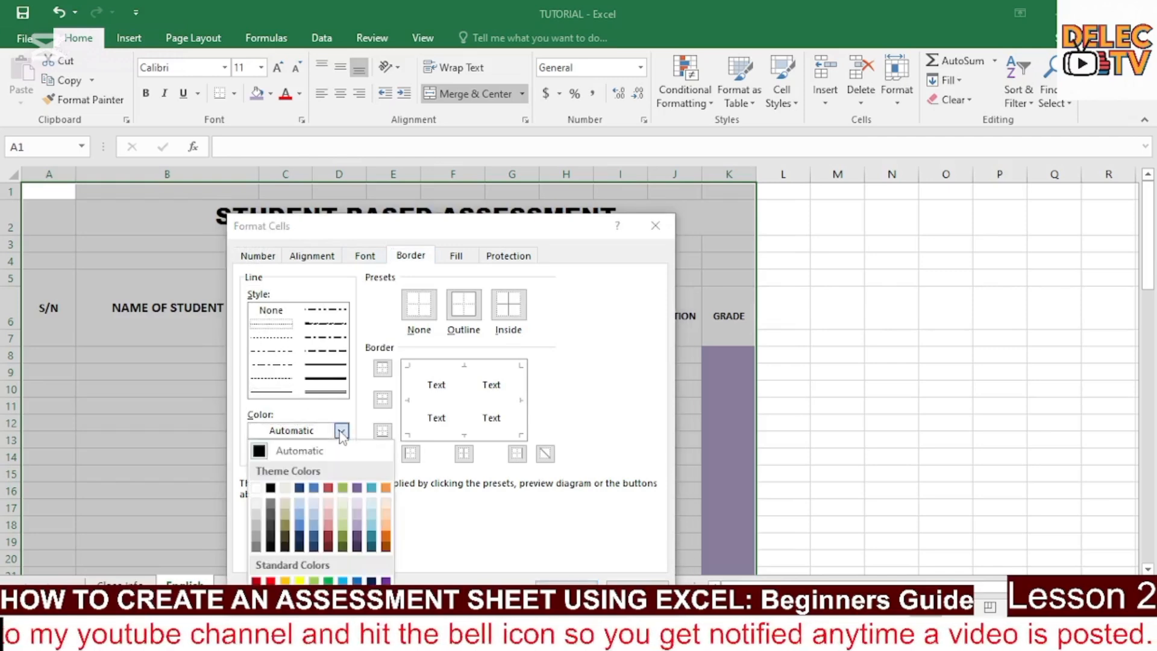
{"action": "left_click", "coordinate": [272, 490]}
{"action": "left_click", "coordinate": [464, 318]}
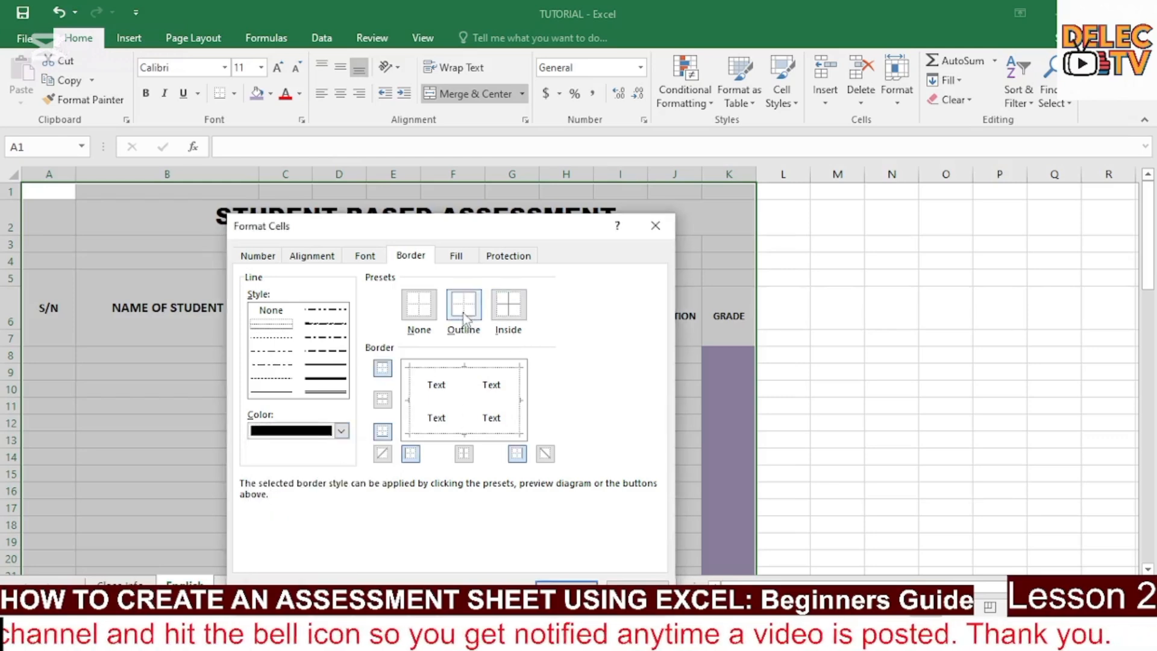
{"action": "left_click", "coordinate": [508, 304]}
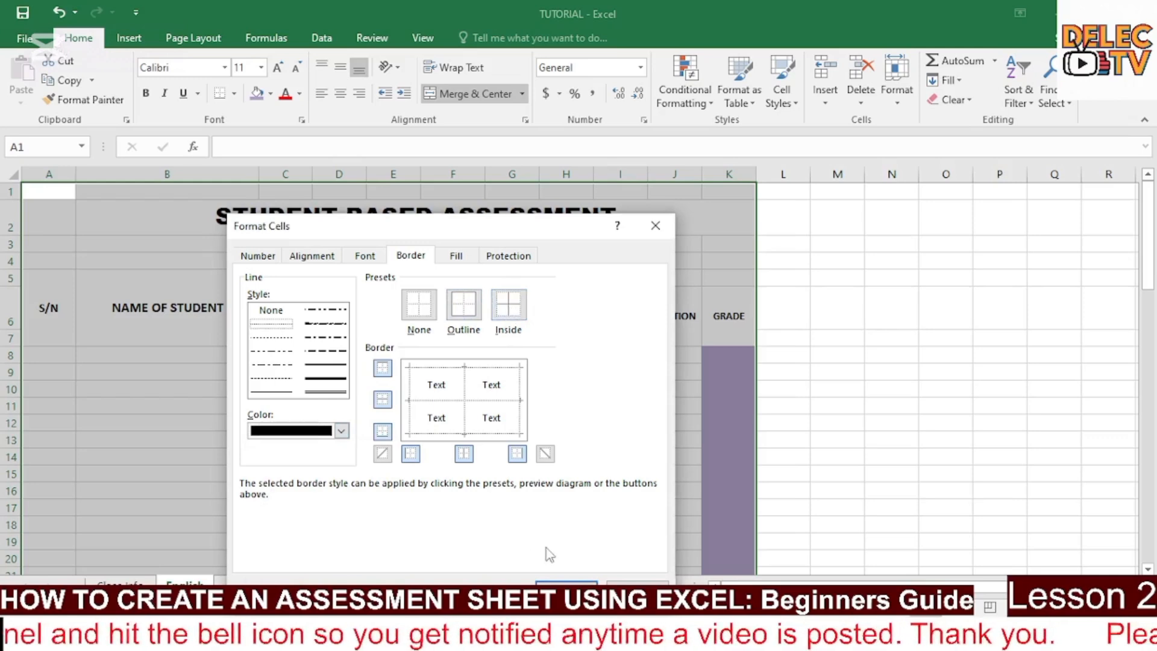
{"action": "left_click", "coordinate": [566, 590]}
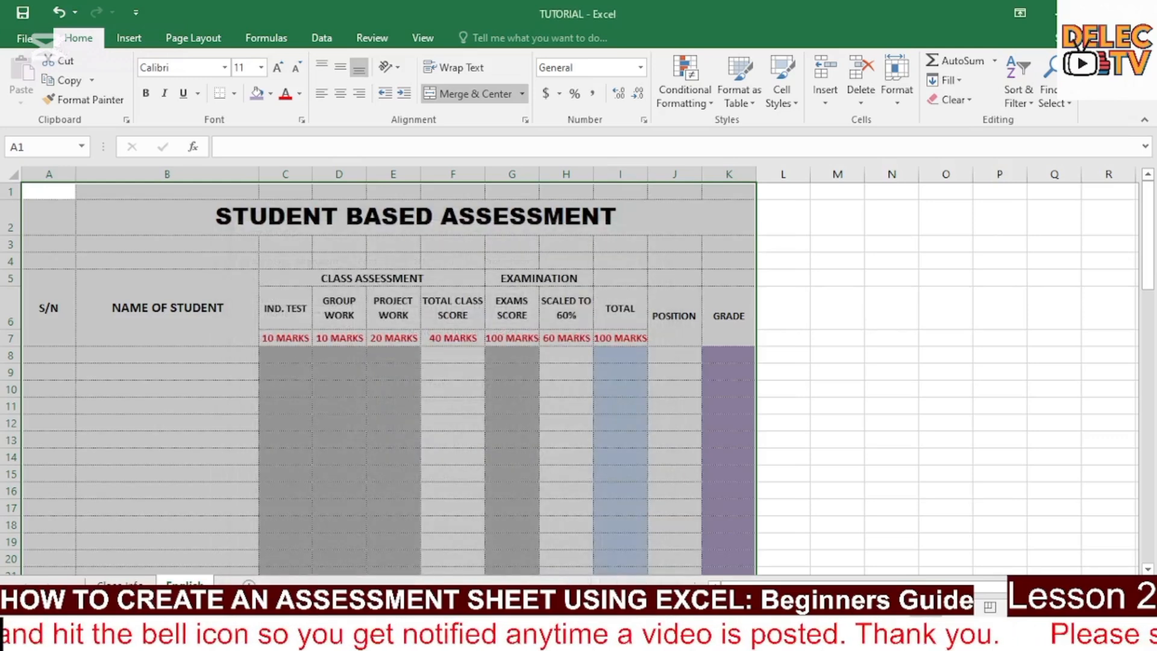
{"action": "left_click", "coordinate": [666, 521]}
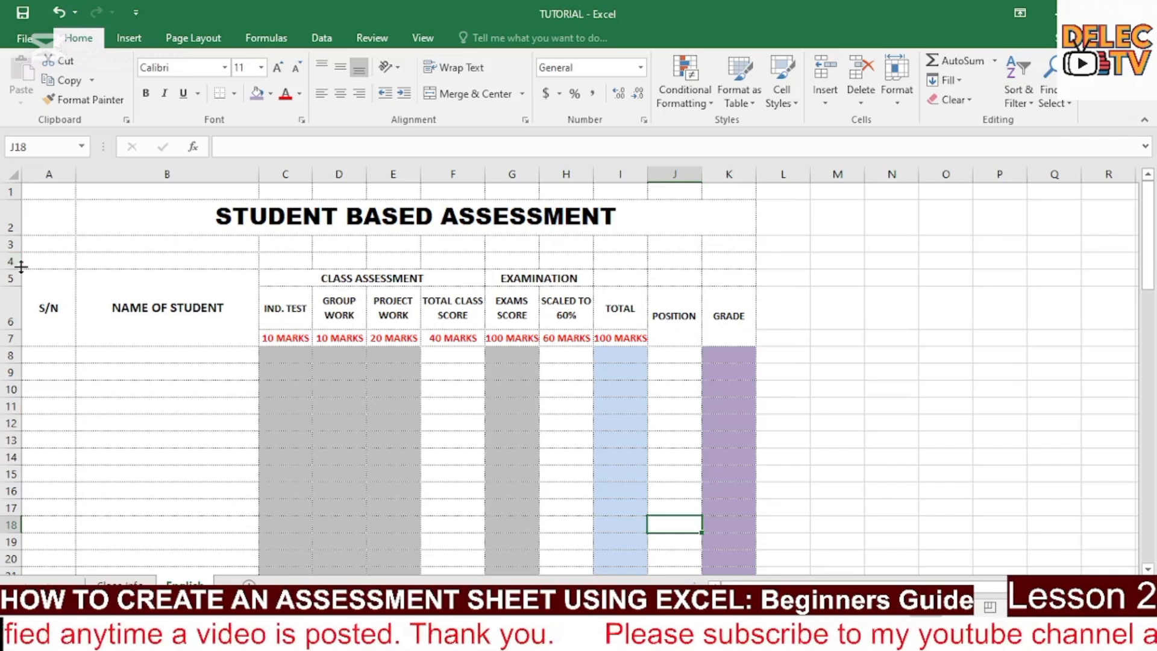
- Reduce the heights of rows 3 and 4 below the title and remove the inside borders from A3:K4
{"action": "left_click_drag", "start_coordinate": [21, 266], "coordinate": [19, 259]}
{"action": "left_click_drag", "start_coordinate": [15, 253], "coordinate": [703, 253]}
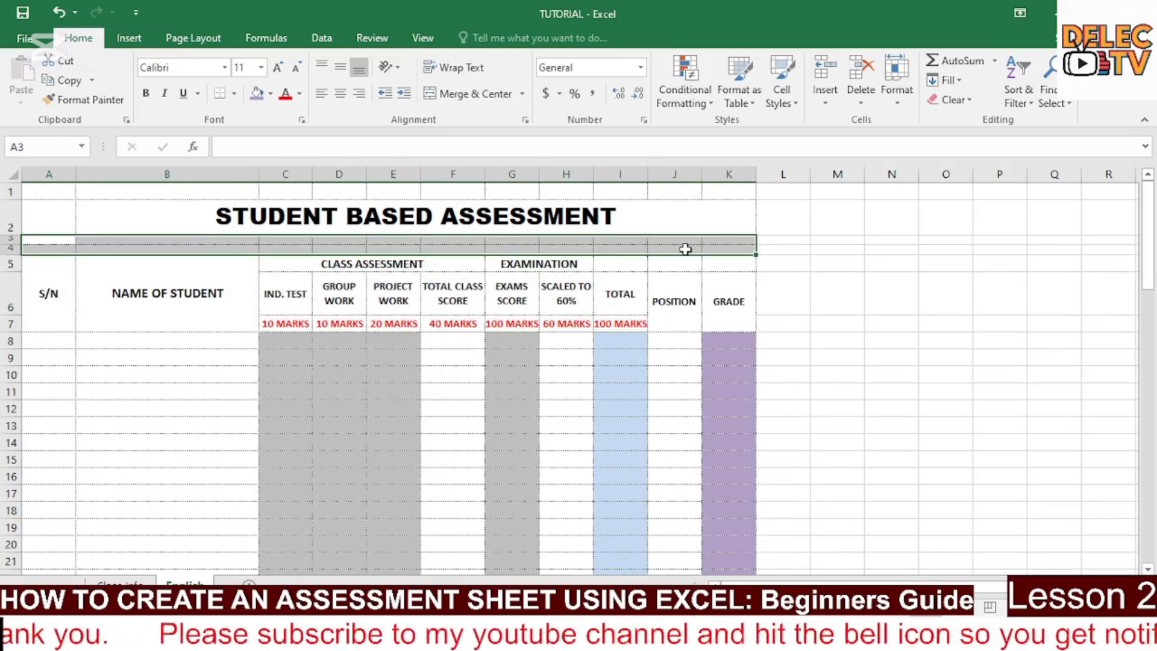
{"action": "right_click", "coordinate": [685, 249]}
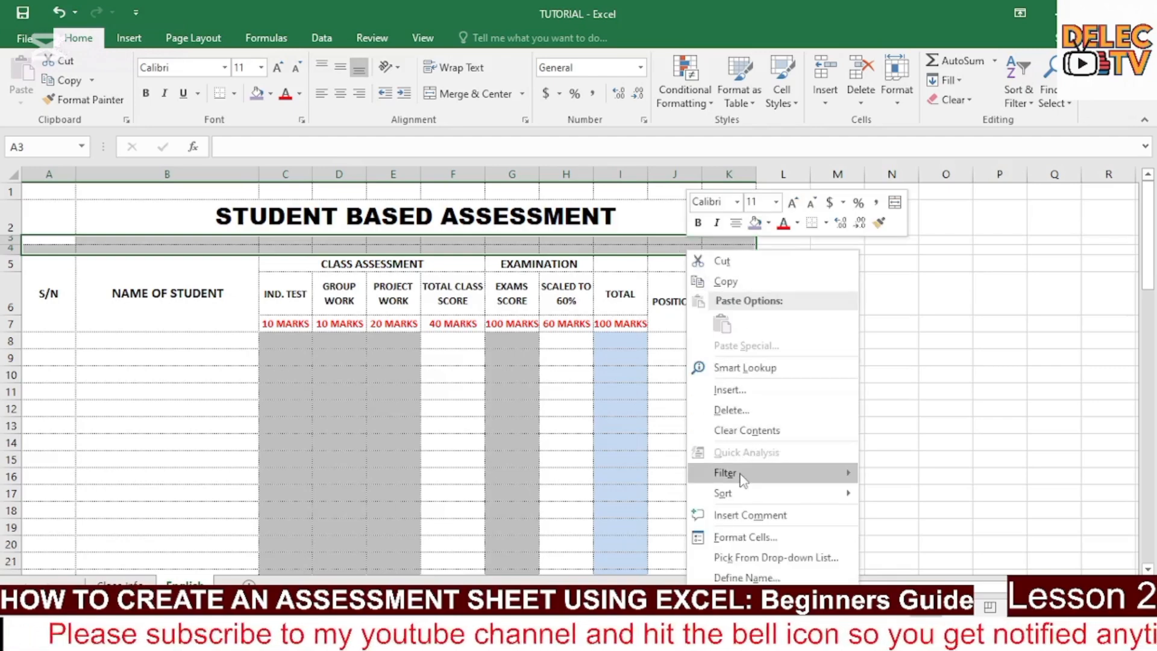
{"action": "left_click", "coordinate": [732, 536]}
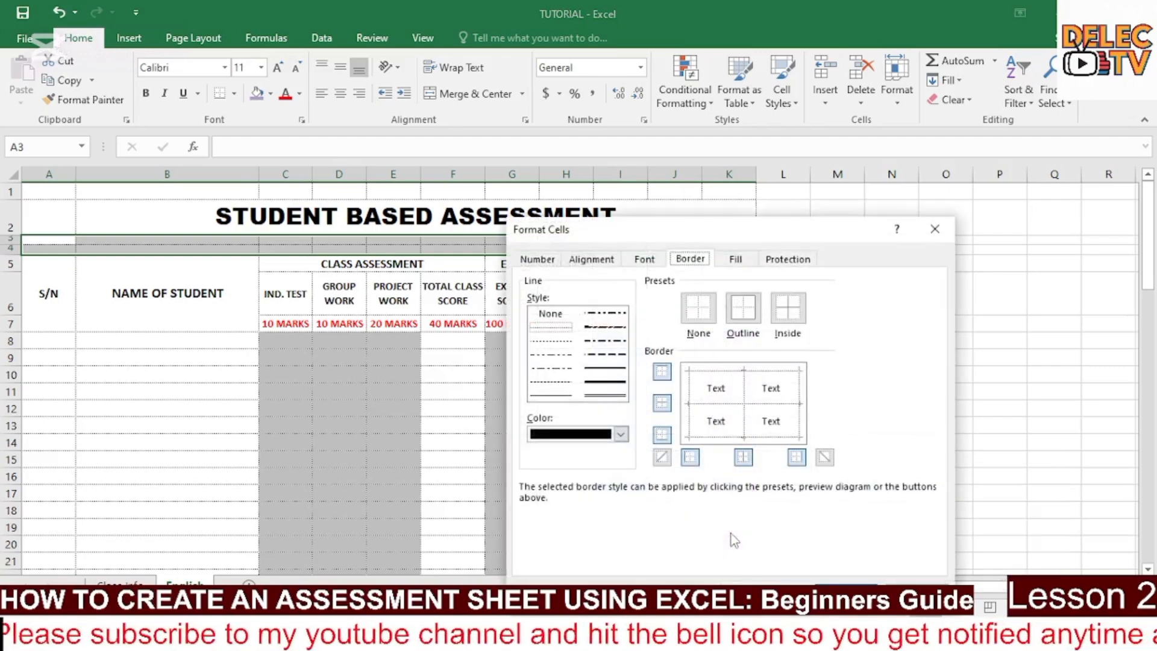
{"action": "left_click", "coordinate": [743, 404]}
{"action": "left_click", "coordinate": [743, 404]}
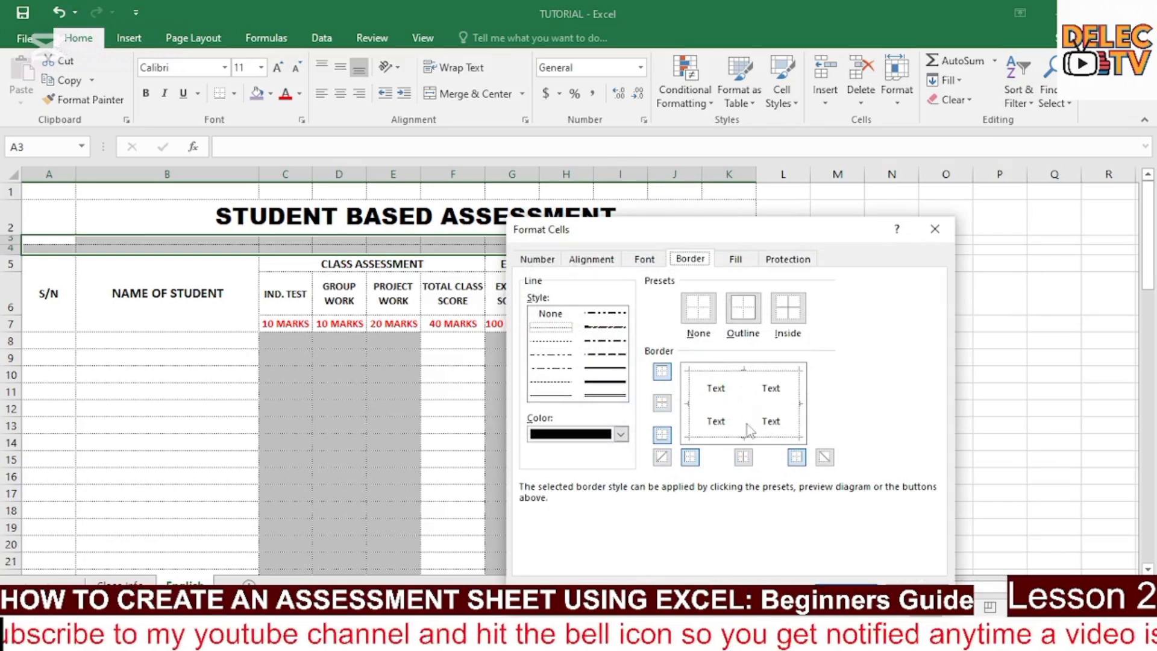
{"action": "left_click", "coordinate": [846, 594]}
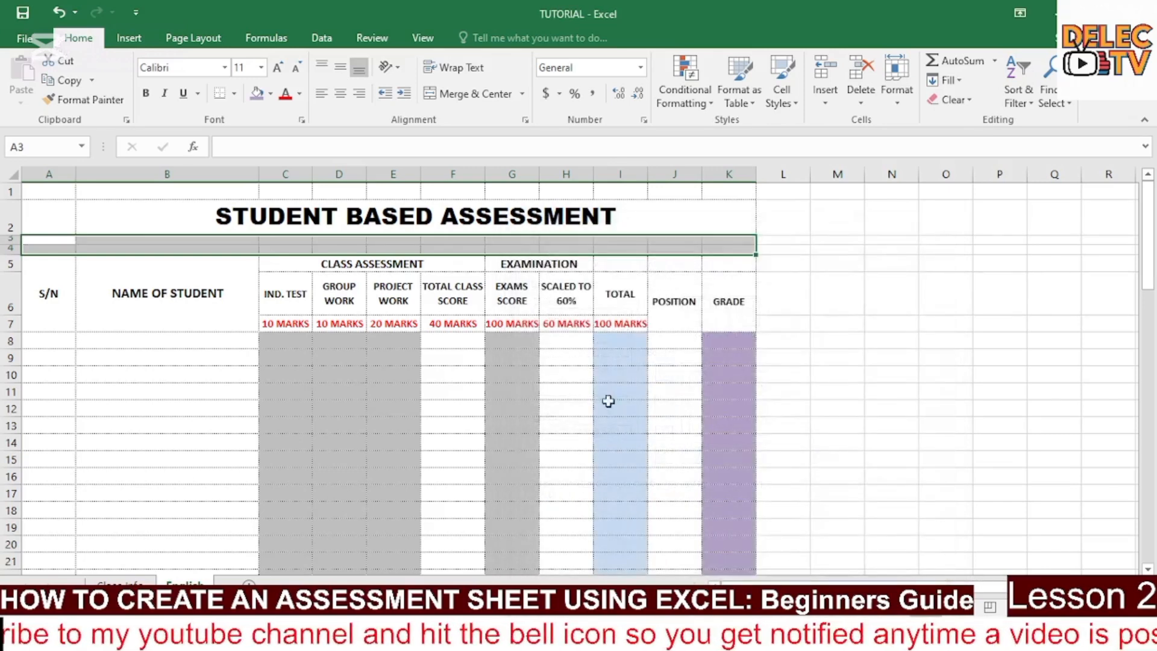
{"action": "left_click", "coordinate": [498, 325]}
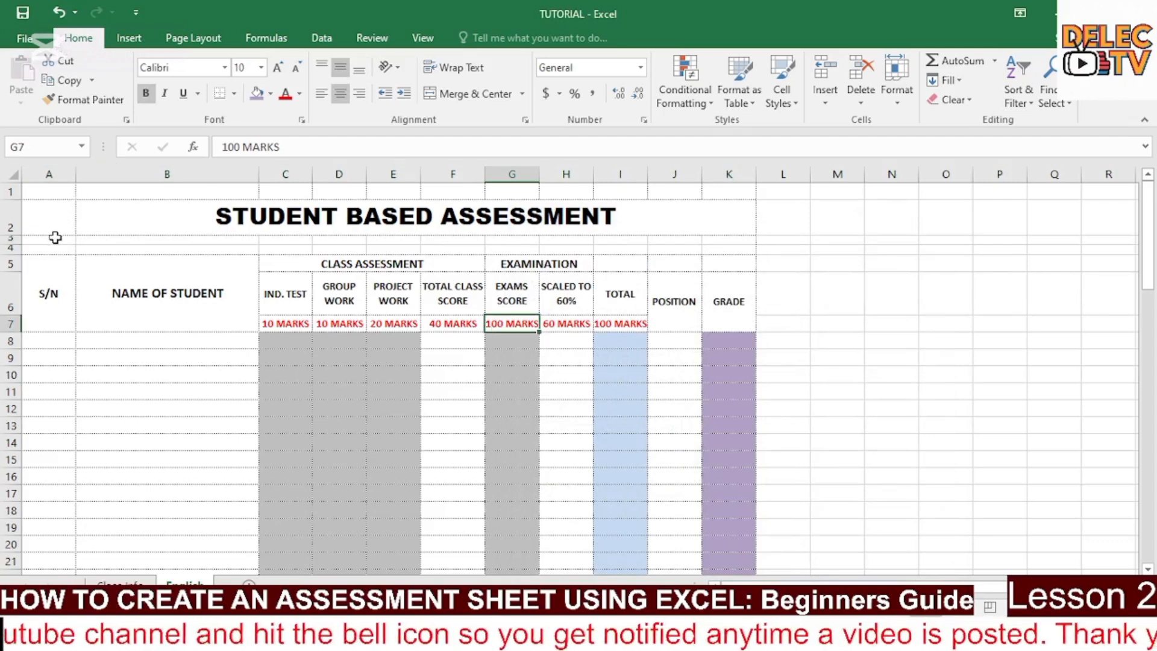
- Fill the spacer cells A3:K4 between the title and the headings with the white theme colour
{"action": "left_click_drag", "start_coordinate": [56, 239], "coordinate": [712, 247]}
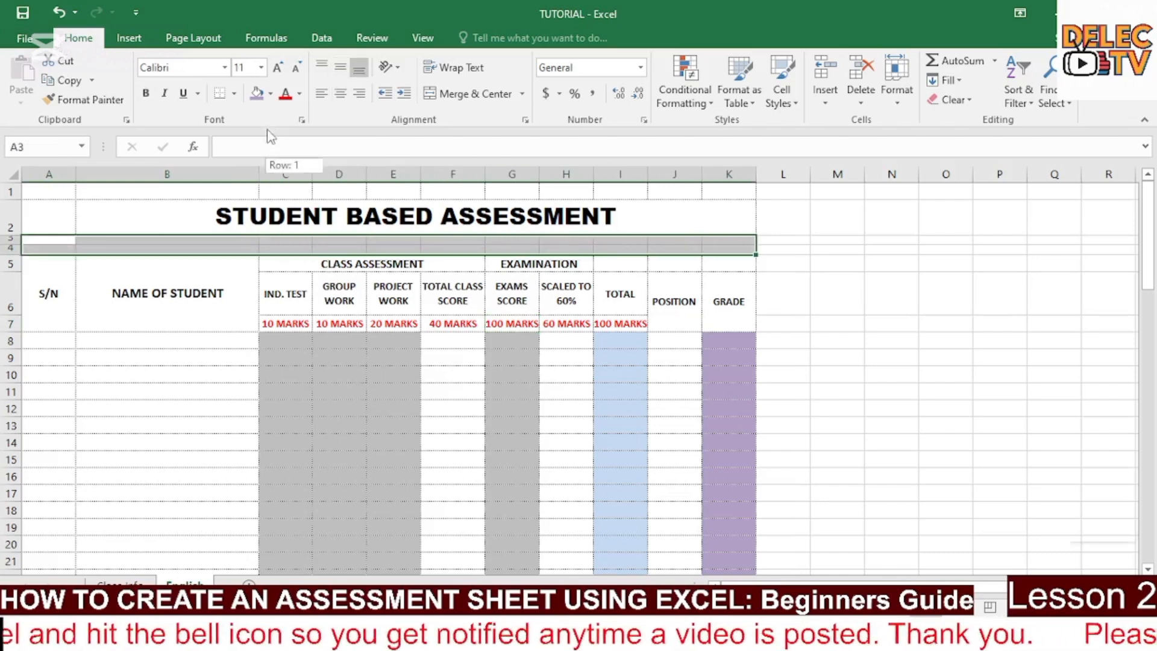
{"action": "left_click", "coordinate": [271, 94]}
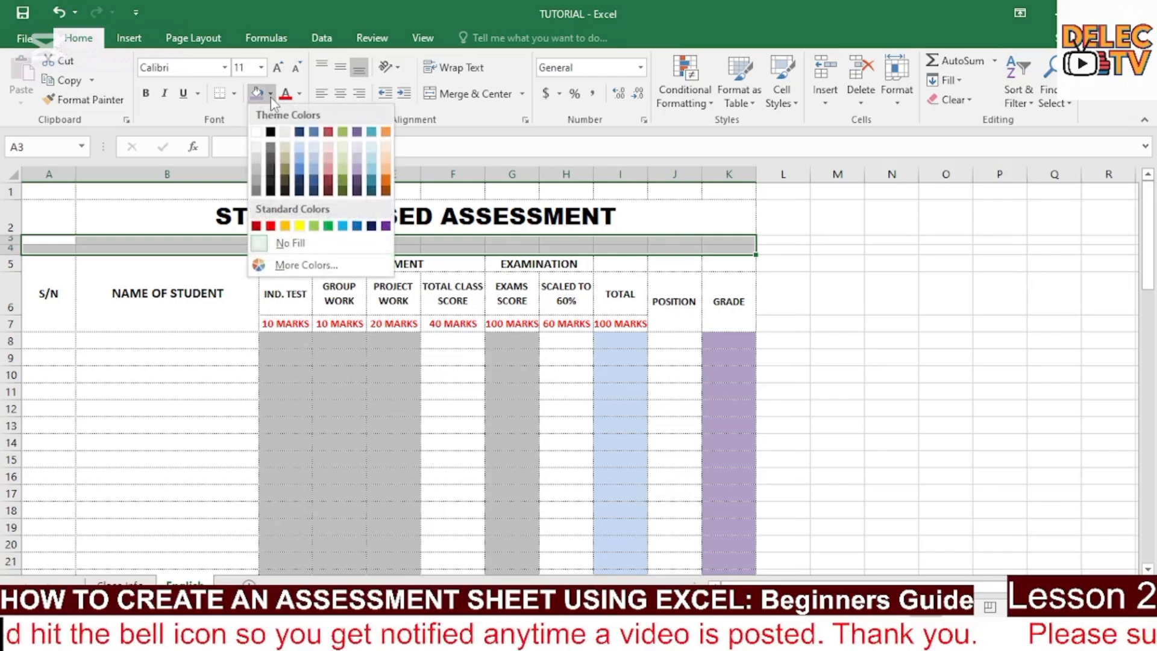
{"action": "left_click", "coordinate": [258, 133]}
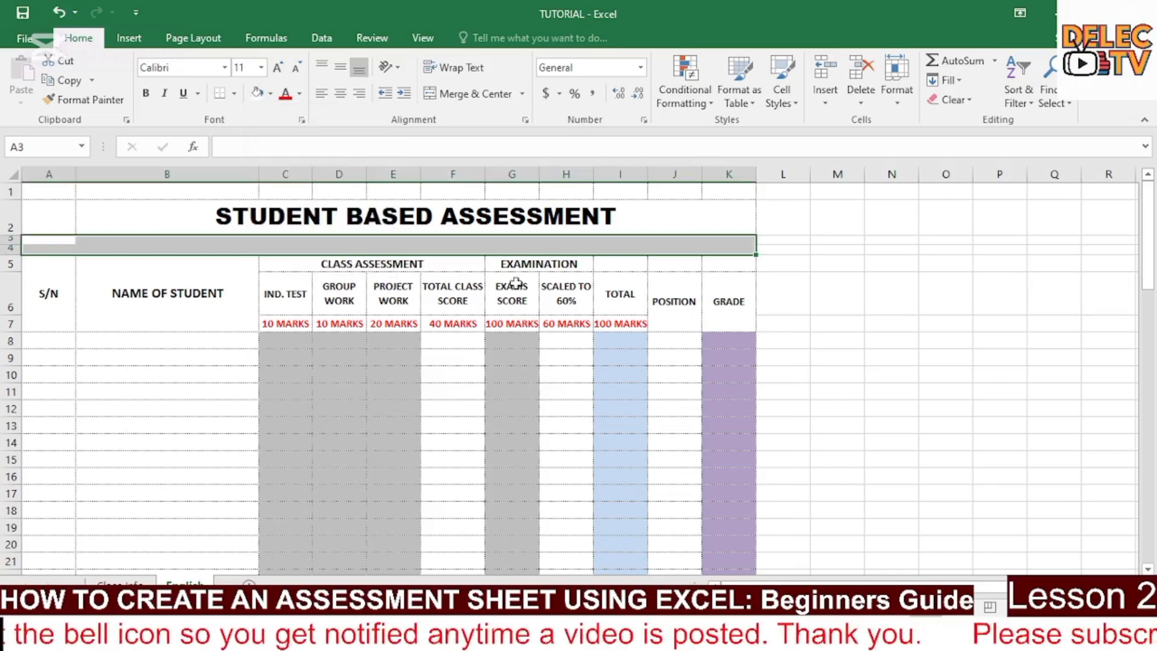
{"action": "left_click", "coordinate": [788, 301]}
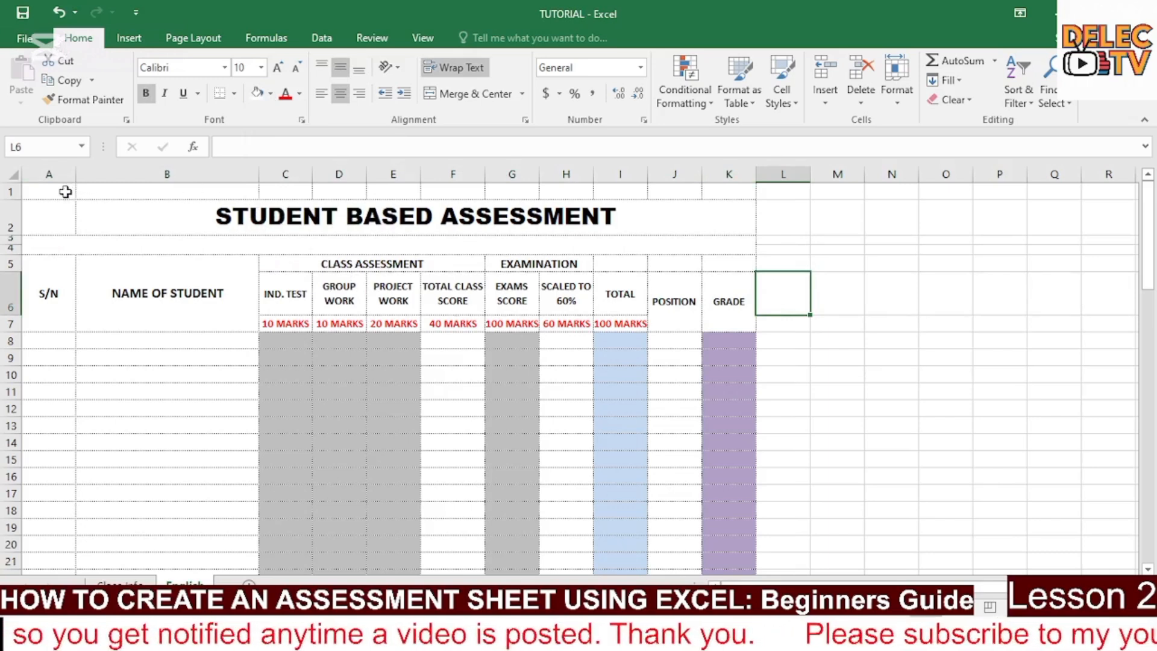
- Remove the inside borders from the top row cells A1:K1 above the title and fill them with the white theme colour
{"action": "left_click_drag", "start_coordinate": [65, 192], "coordinate": [708, 190]}
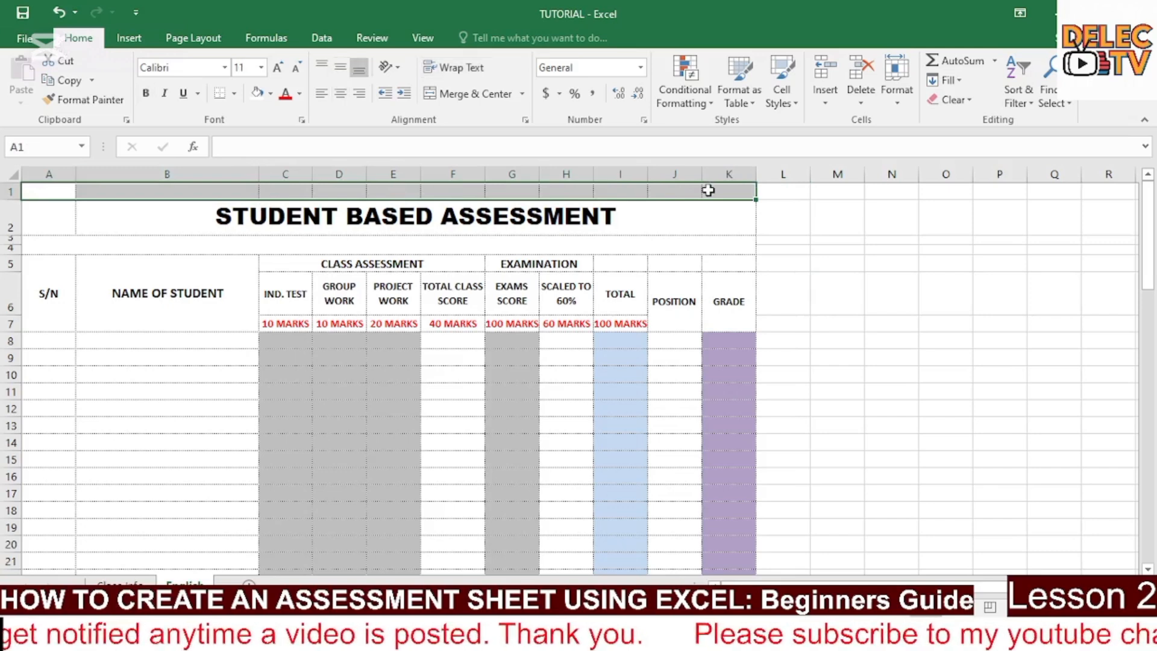
{"action": "right_click", "coordinate": [707, 190]}
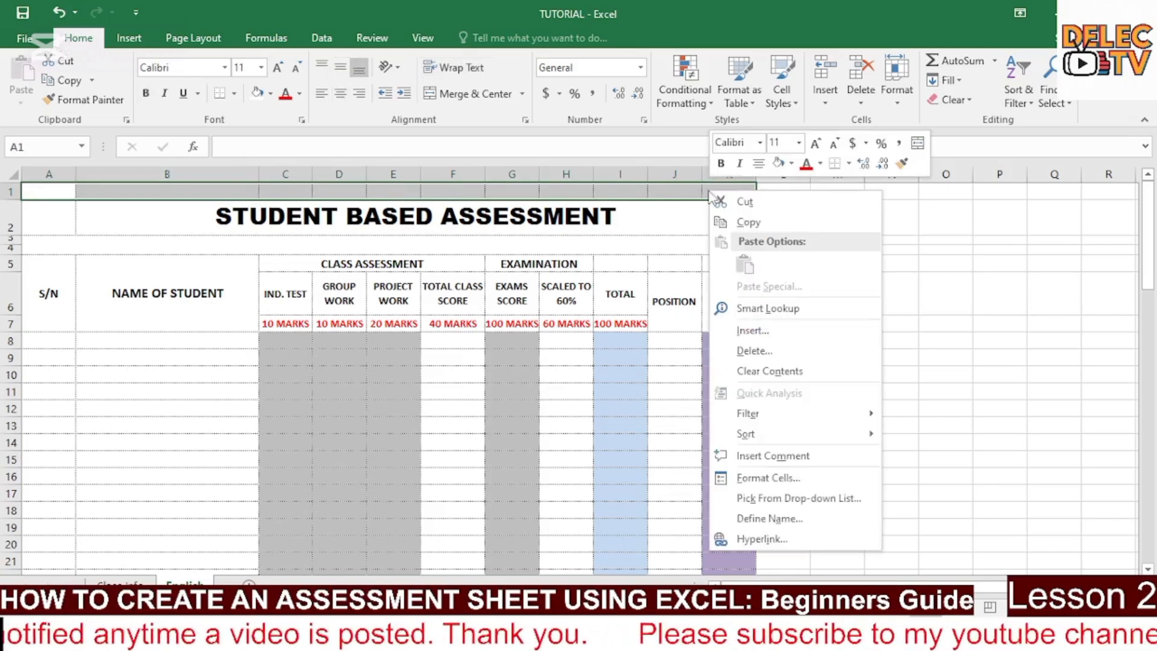
{"action": "left_click", "coordinate": [769, 478]}
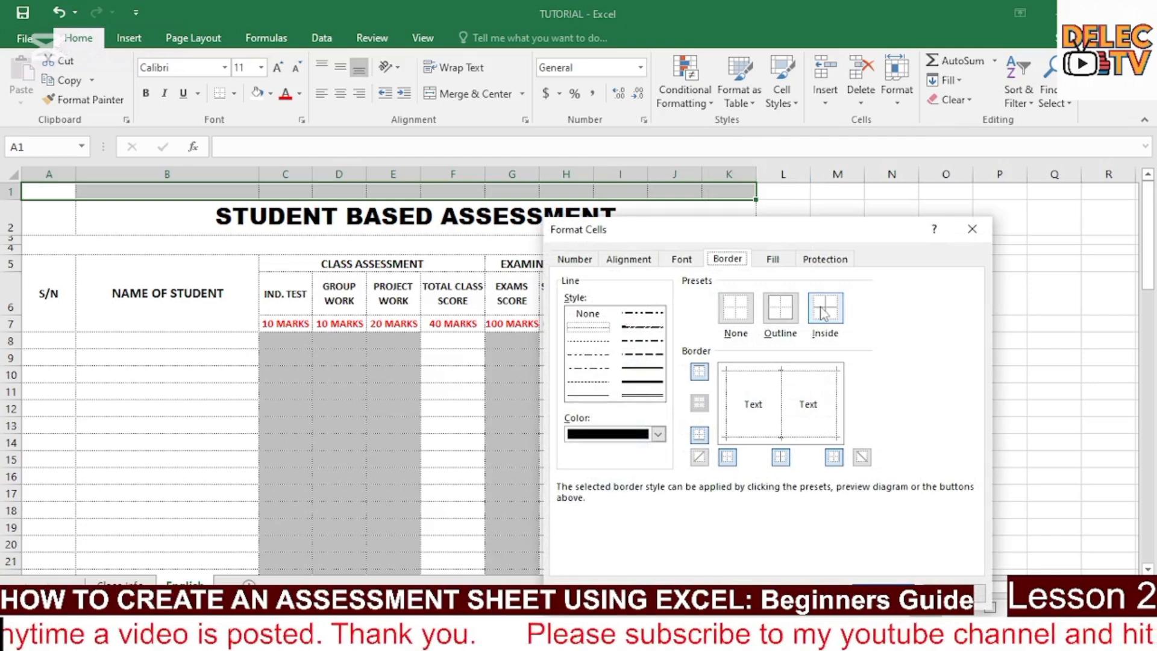
{"action": "left_click", "coordinate": [821, 313]}
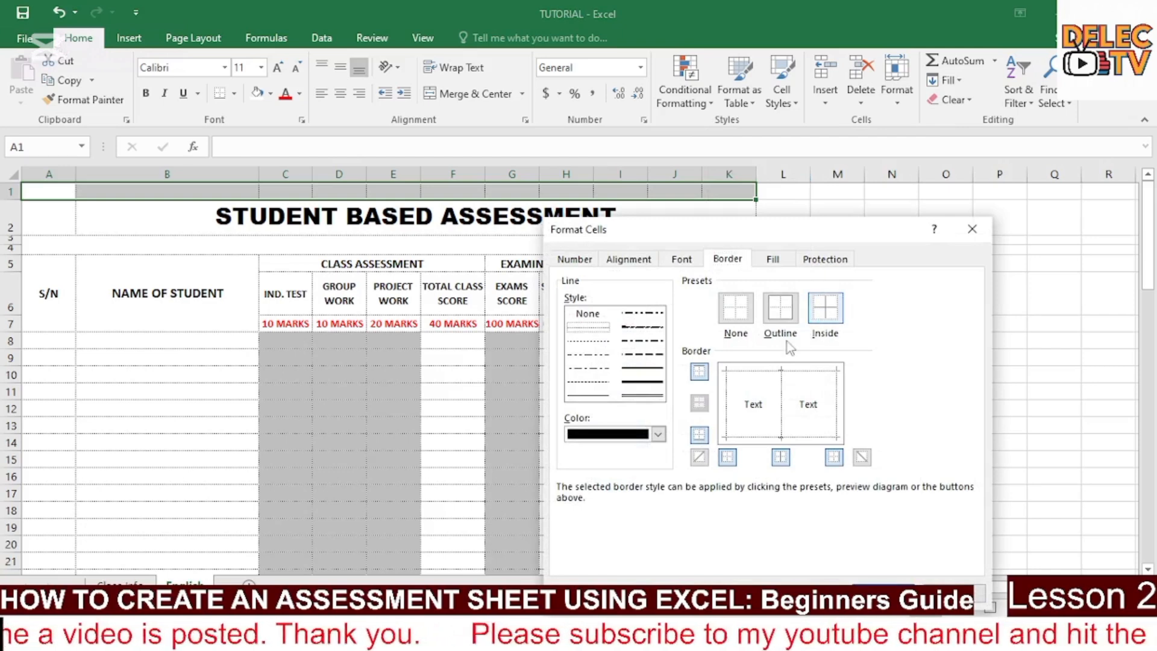
{"action": "left_click", "coordinate": [781, 423]}
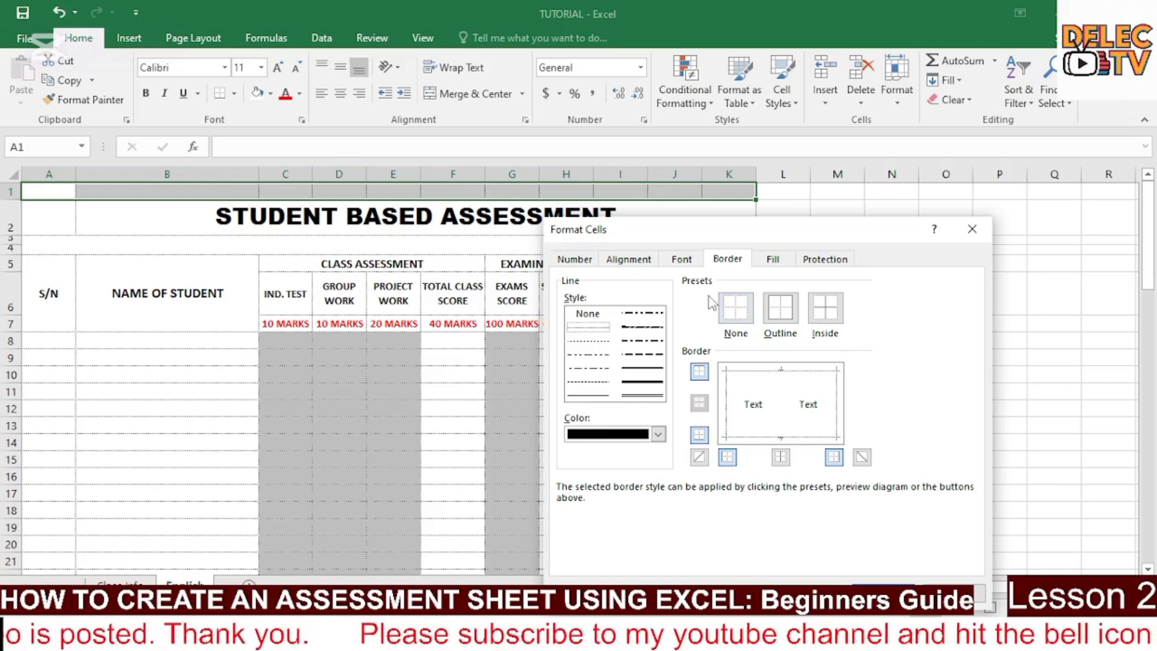
{"action": "left_click", "coordinate": [773, 261]}
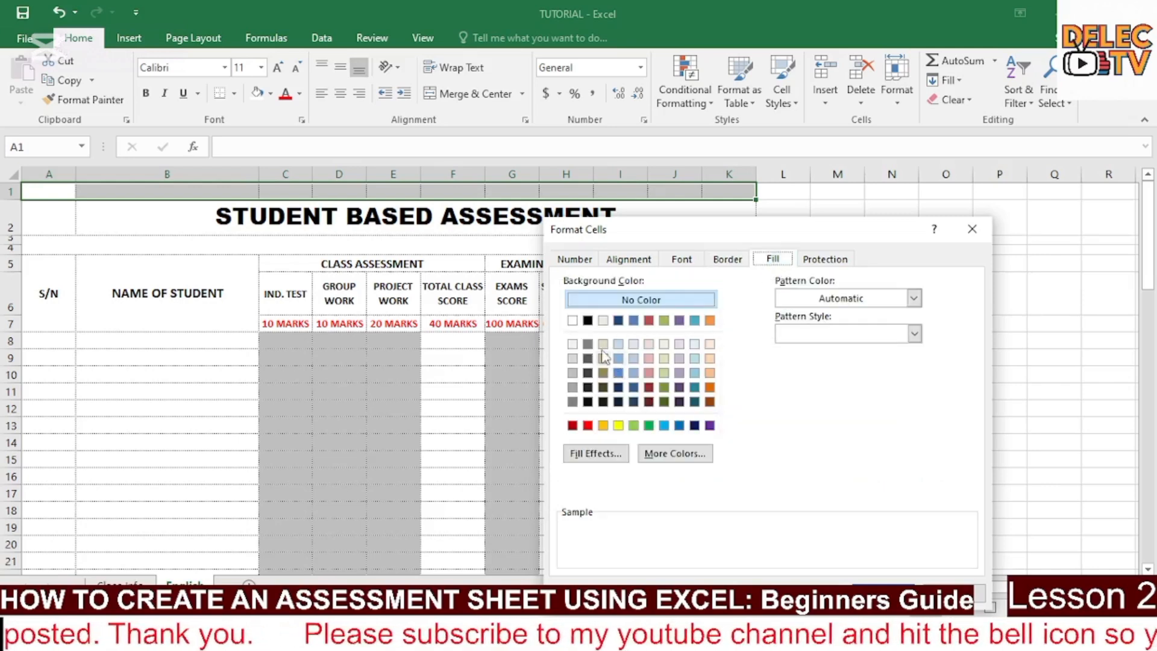
{"action": "left_click", "coordinate": [573, 321]}
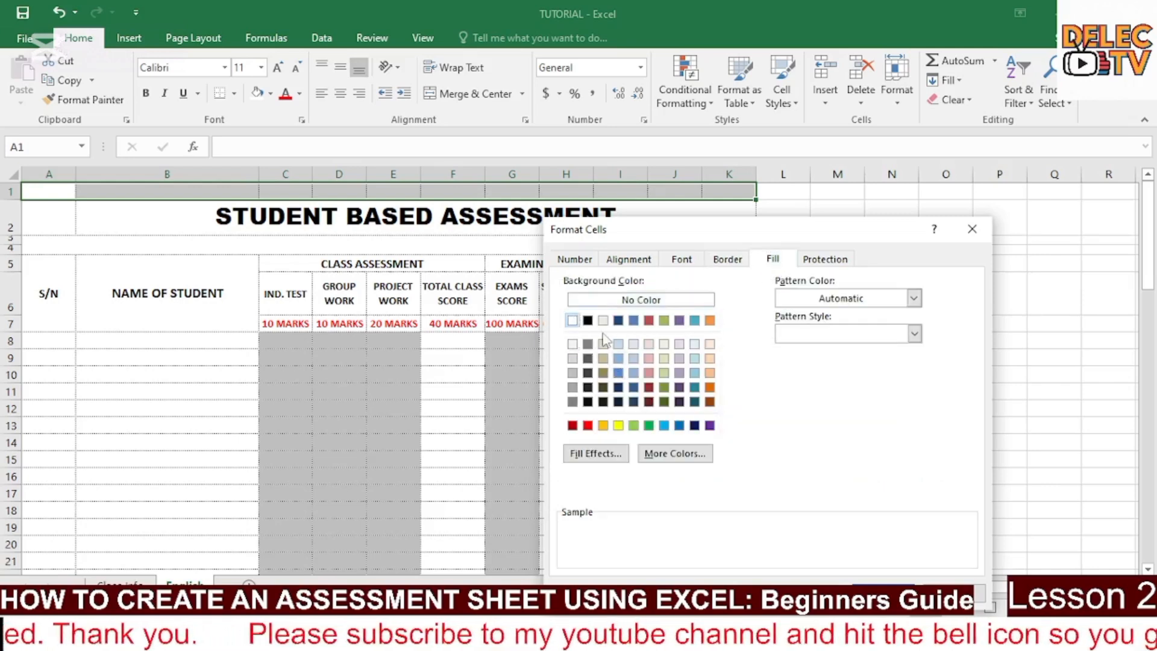
{"action": "left_click", "coordinate": [883, 590]}
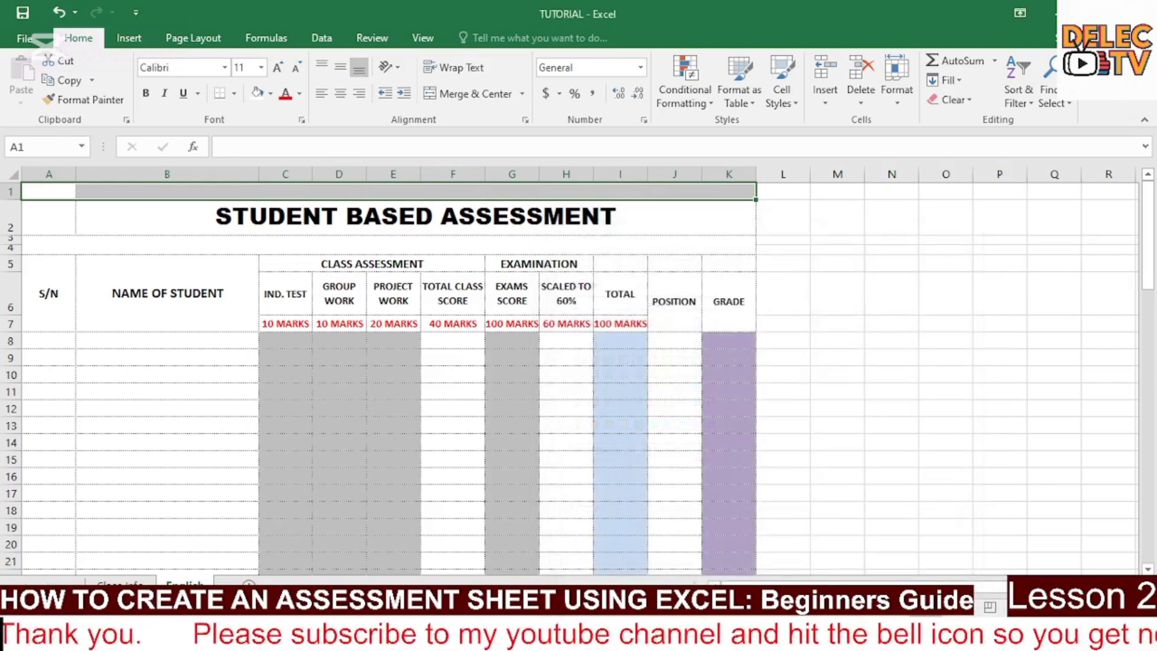
{"action": "left_click", "coordinate": [673, 525]}
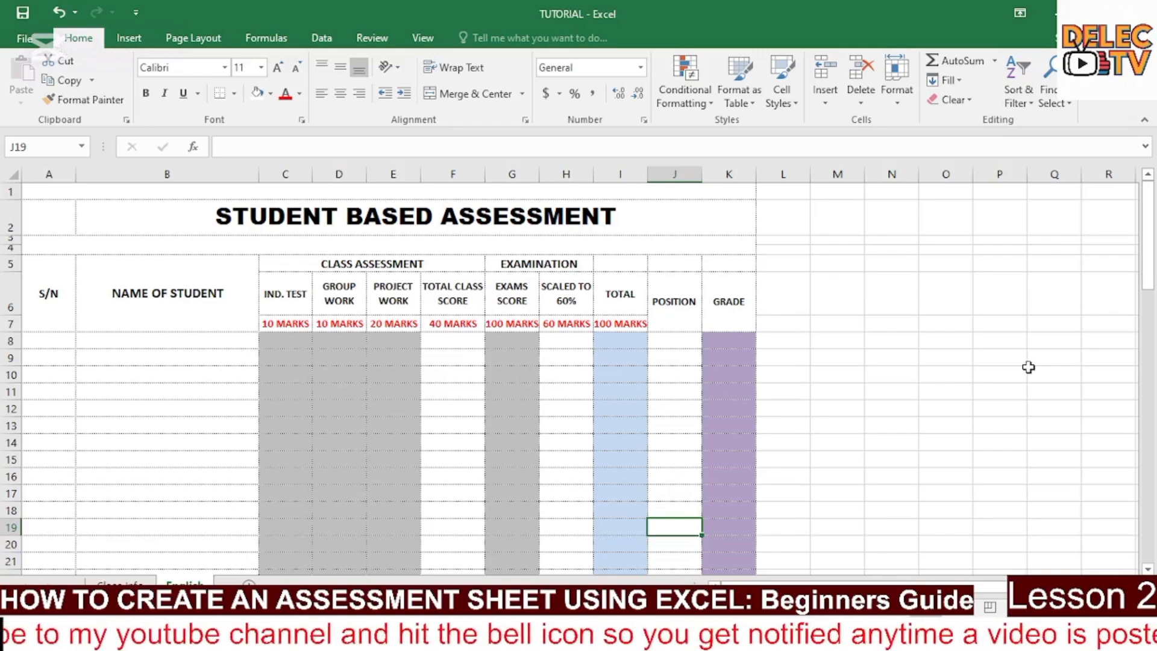
{"action": "mouse_move", "coordinate": [1150, 282]}
{"action": "left_mouse_down"}
{"action": "mouse_move", "coordinate": [1151, 452]}
{"action": "mouse_move", "coordinate": [1151, 285]}
{"action": "left_mouse_up"}
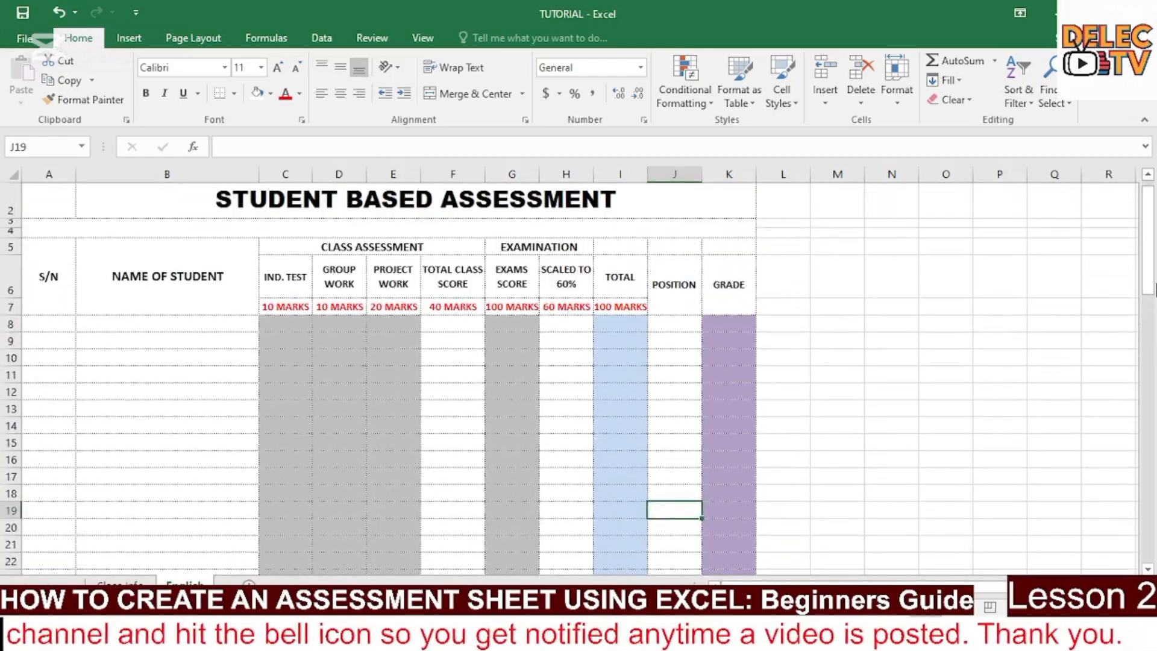